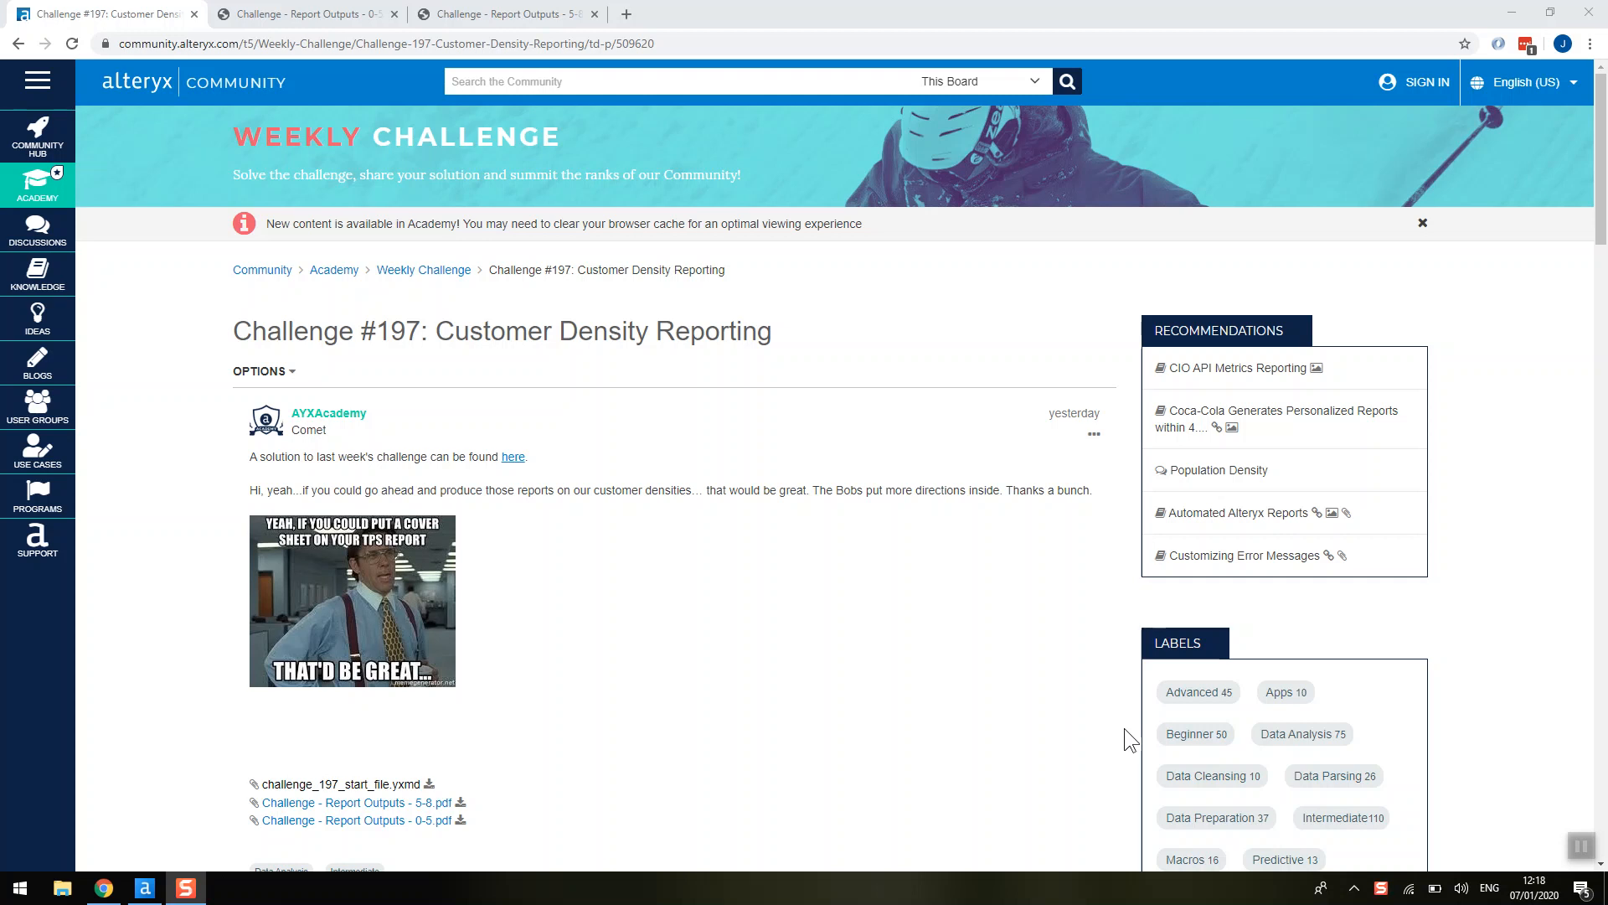
- Review the 0-5 mile report output PDF, then return to the Alteryx workflow
click(285, 17)
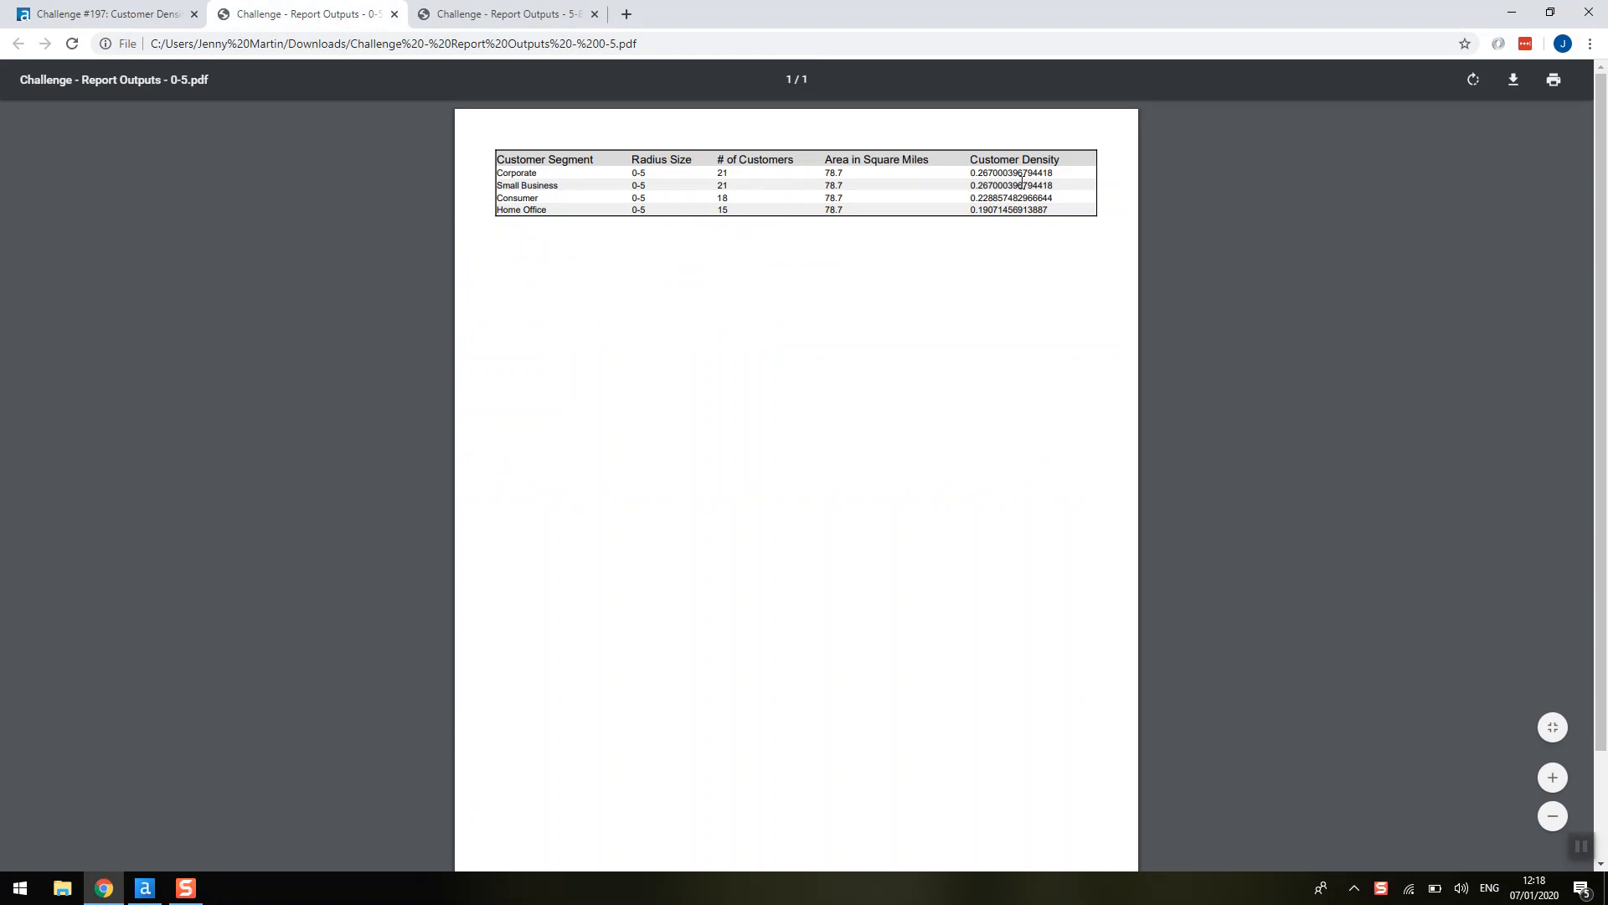
click(145, 888)
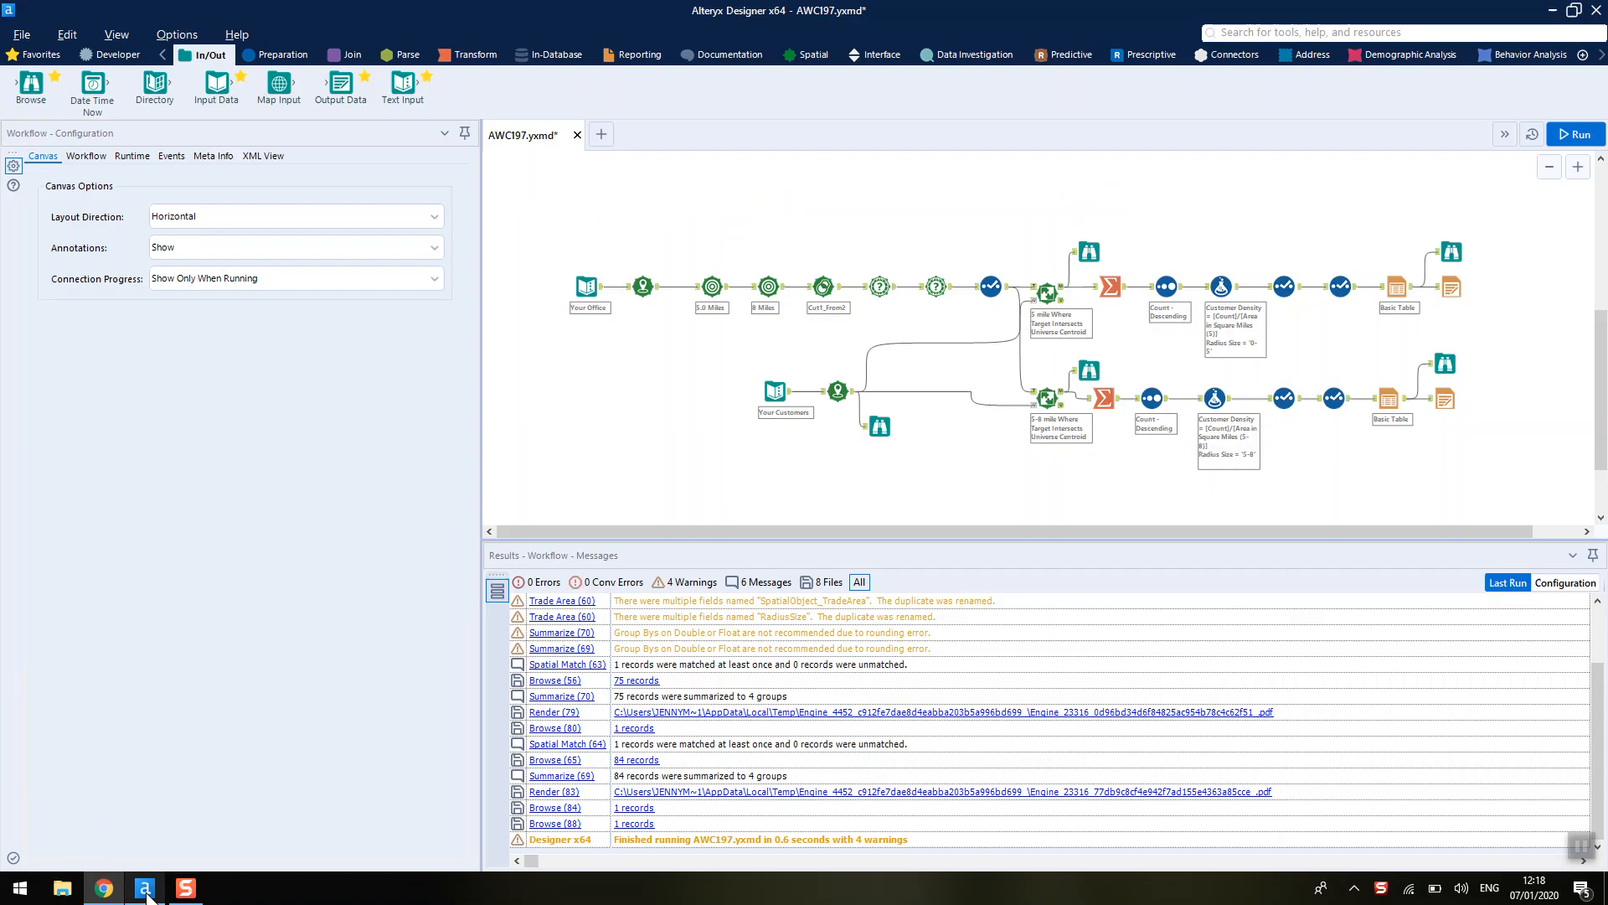
- Inspect the office and customer Text Input data and the Create Points configuration
click(599, 295)
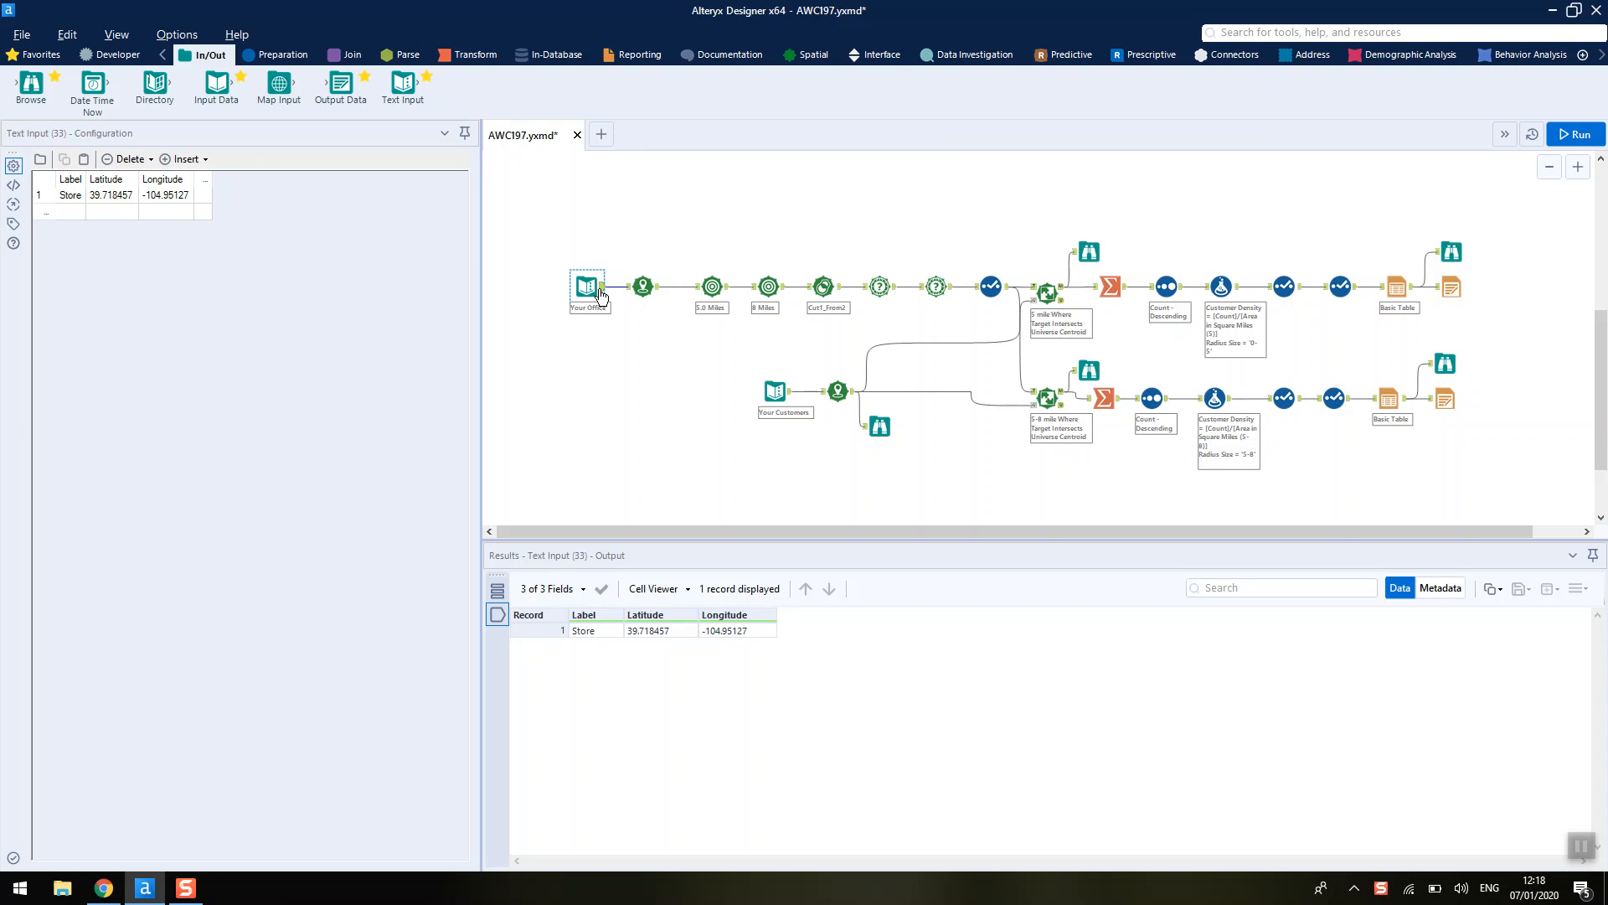
click(791, 398)
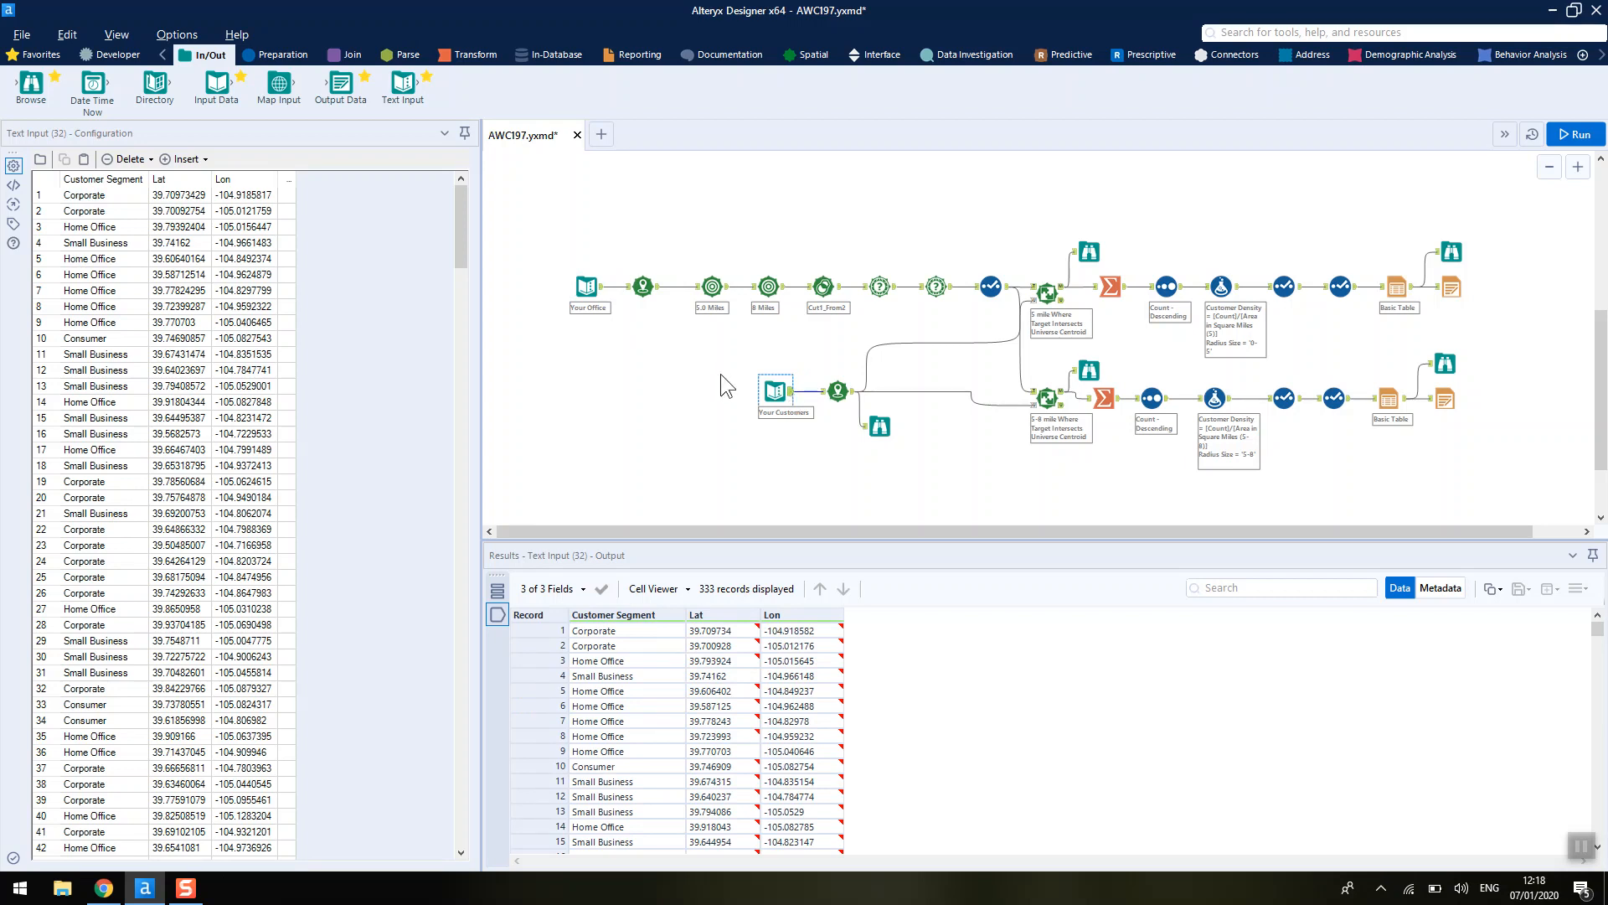
click(643, 293)
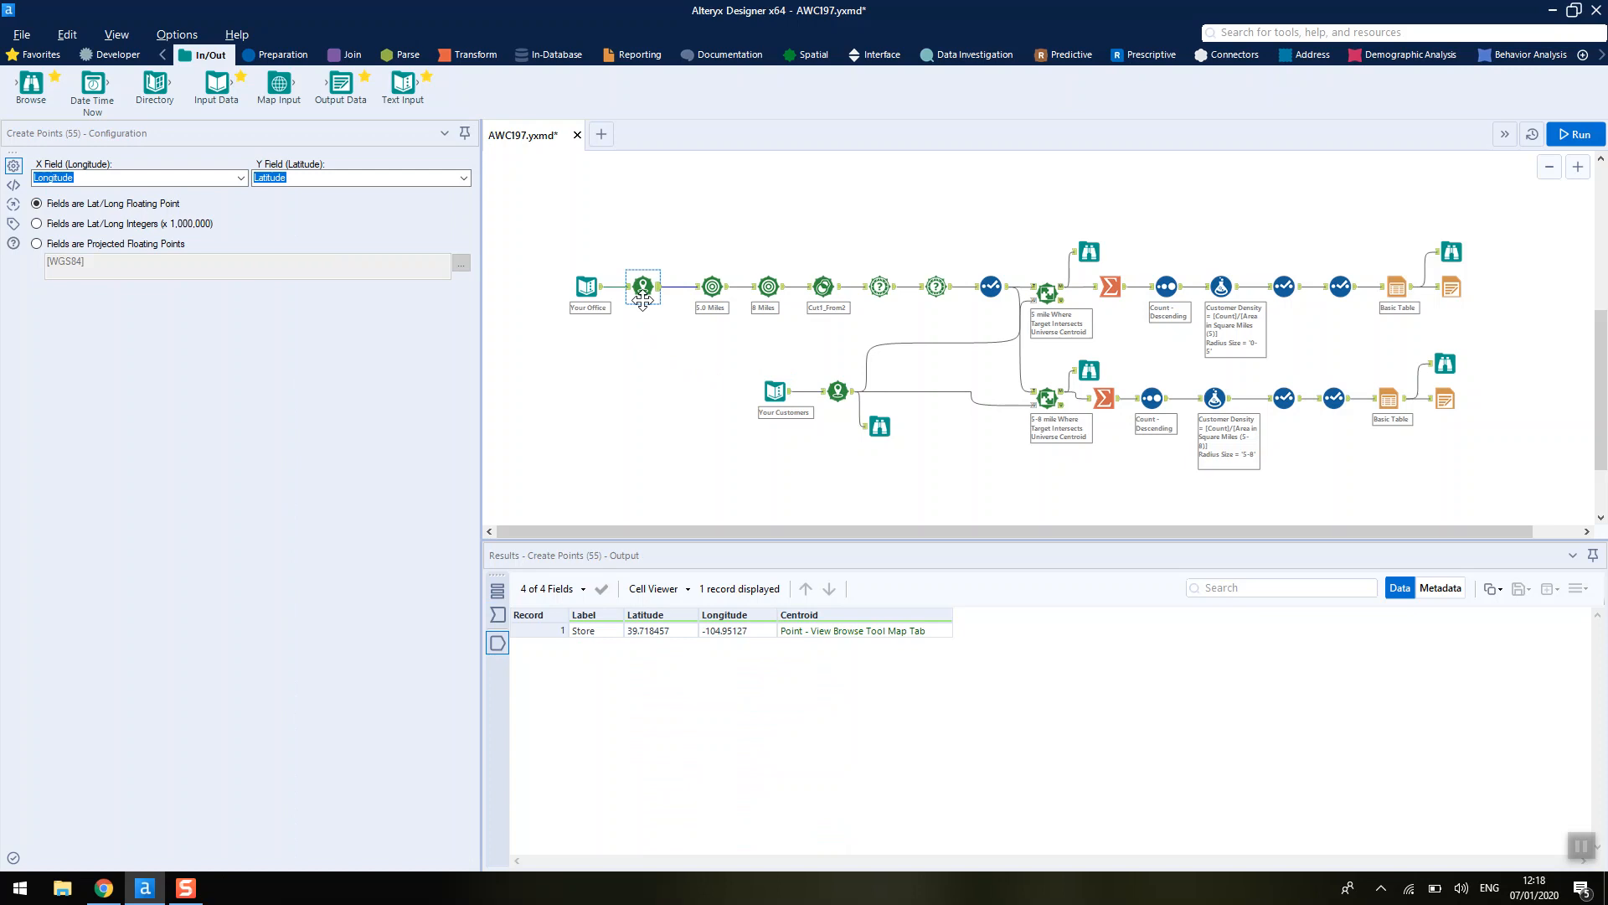
click(807, 57)
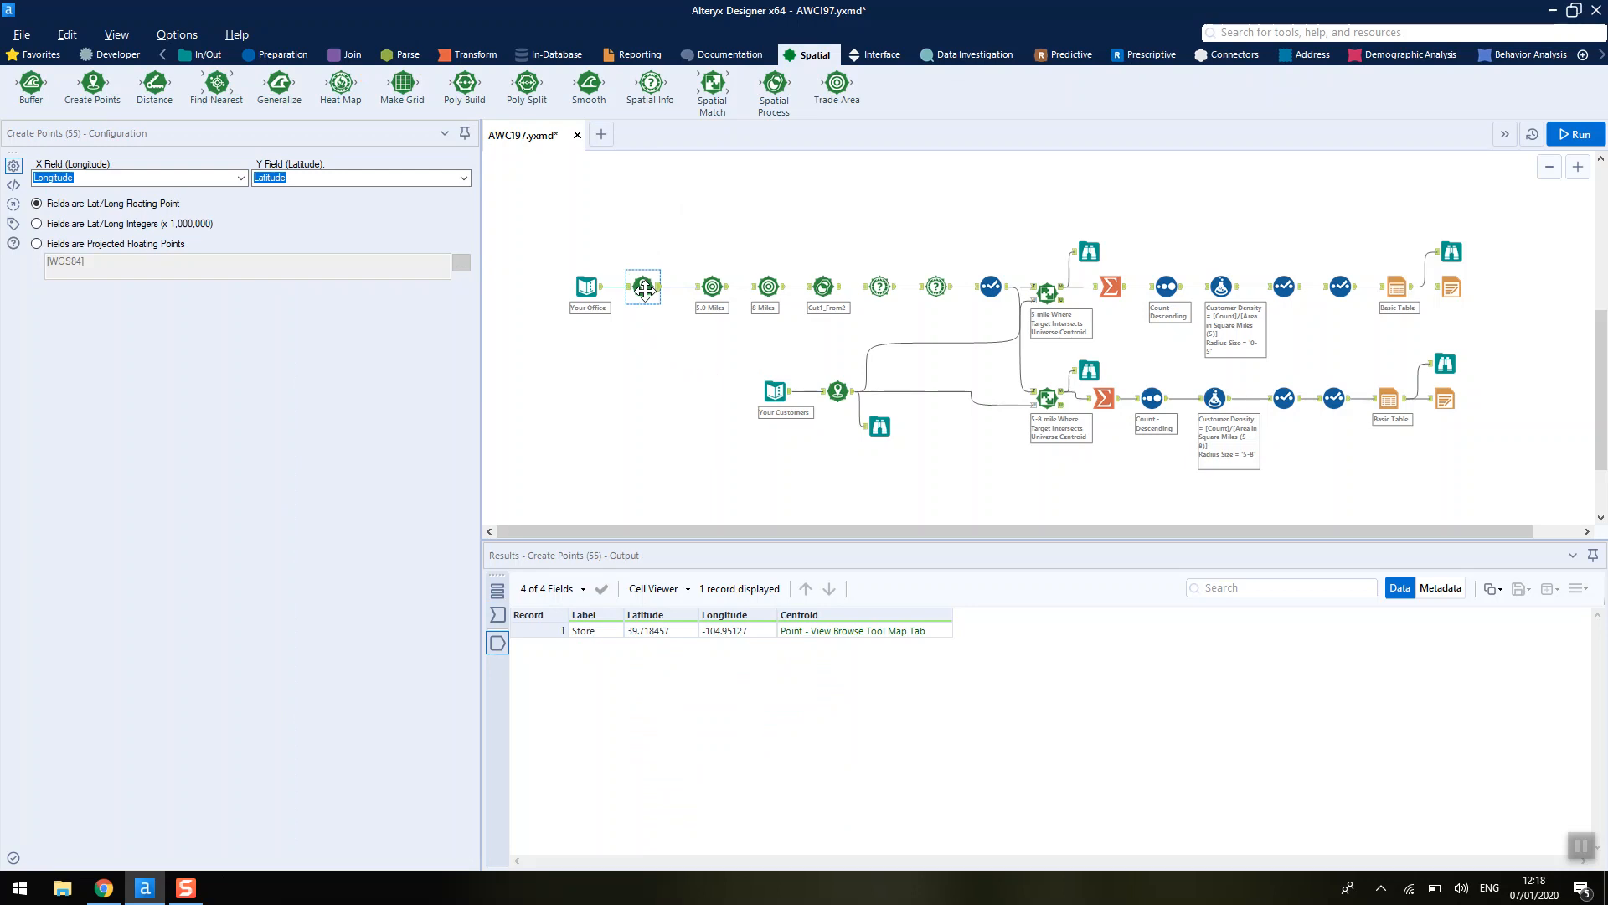
- Add a Browse tool after the Create Points tool and run the workflow
key(ctrl+shift+b)
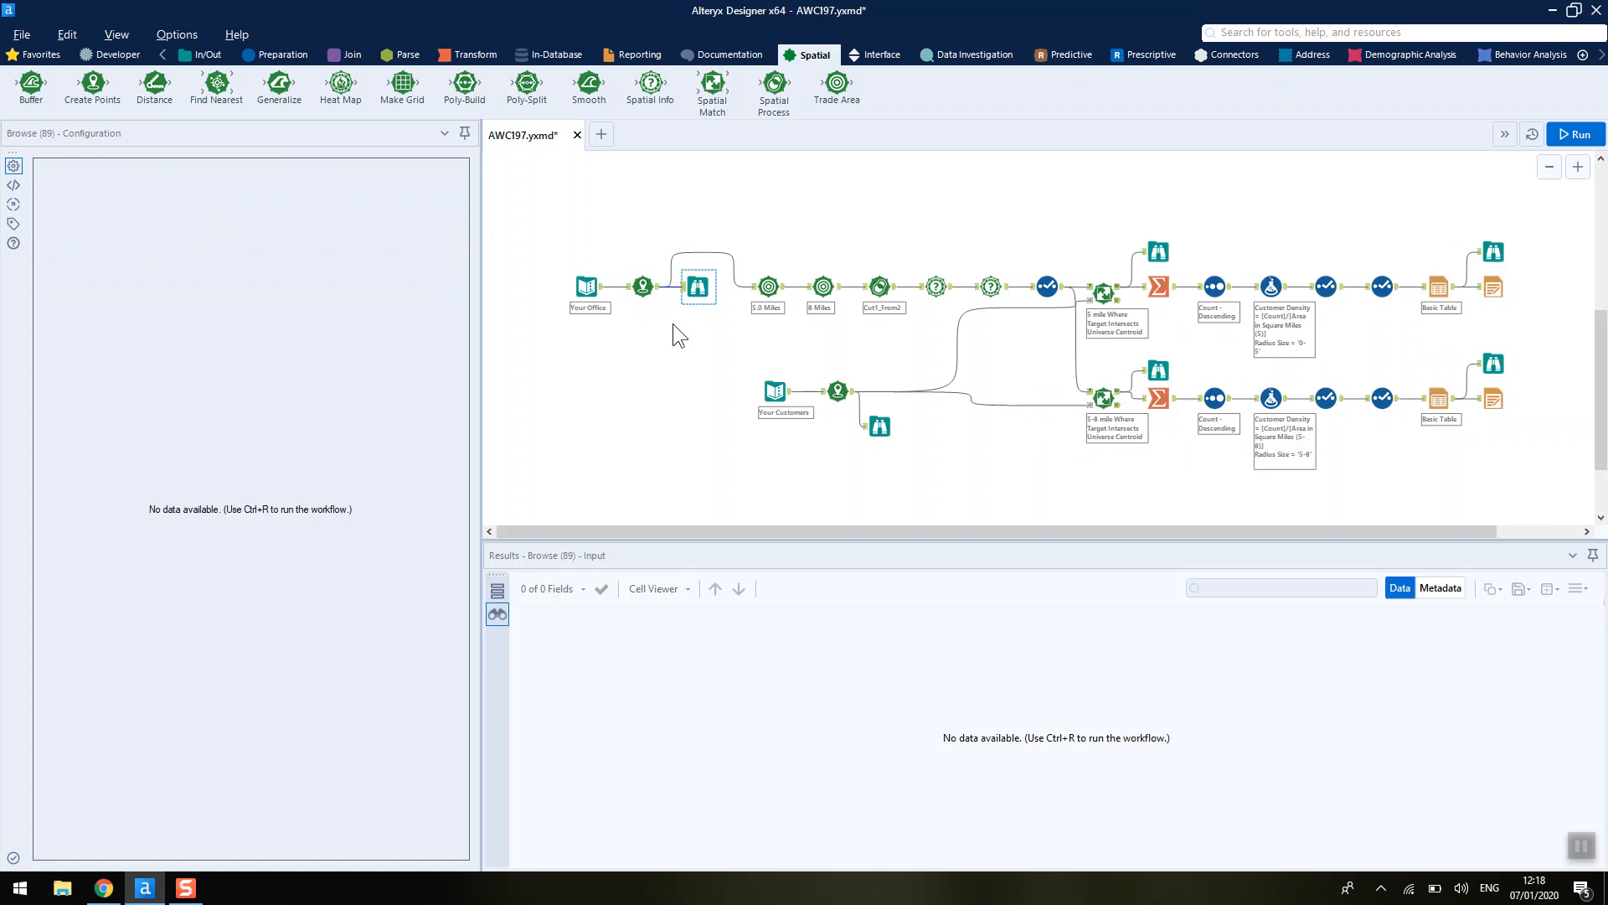
key(ctrl+r)
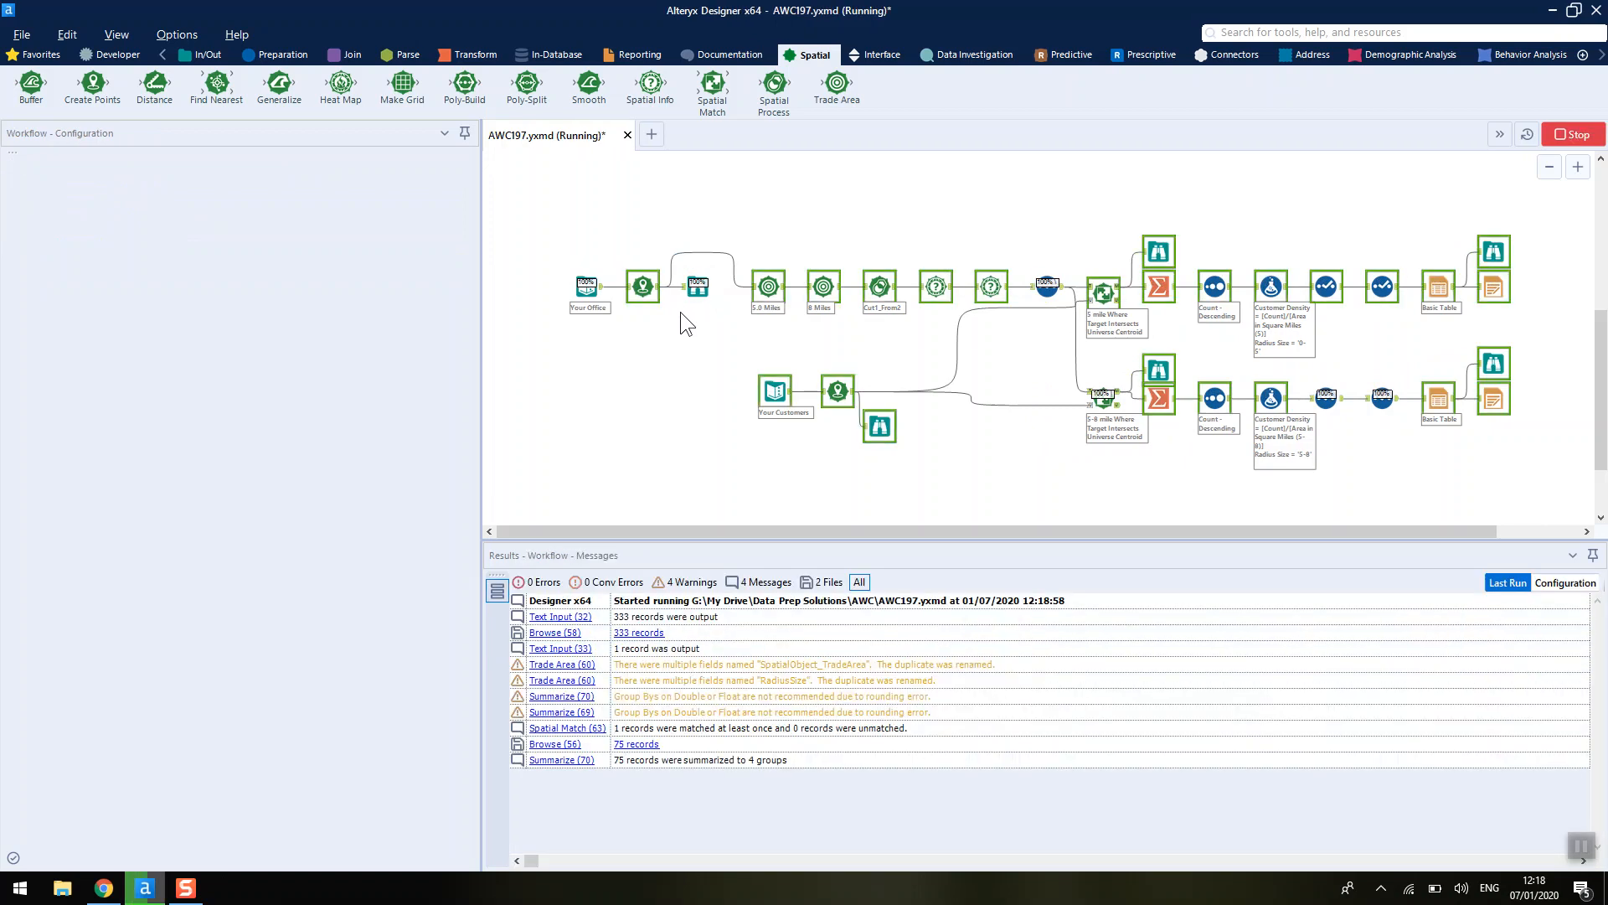
- View the office point on the Browse map and check the available base map options
click(696, 289)
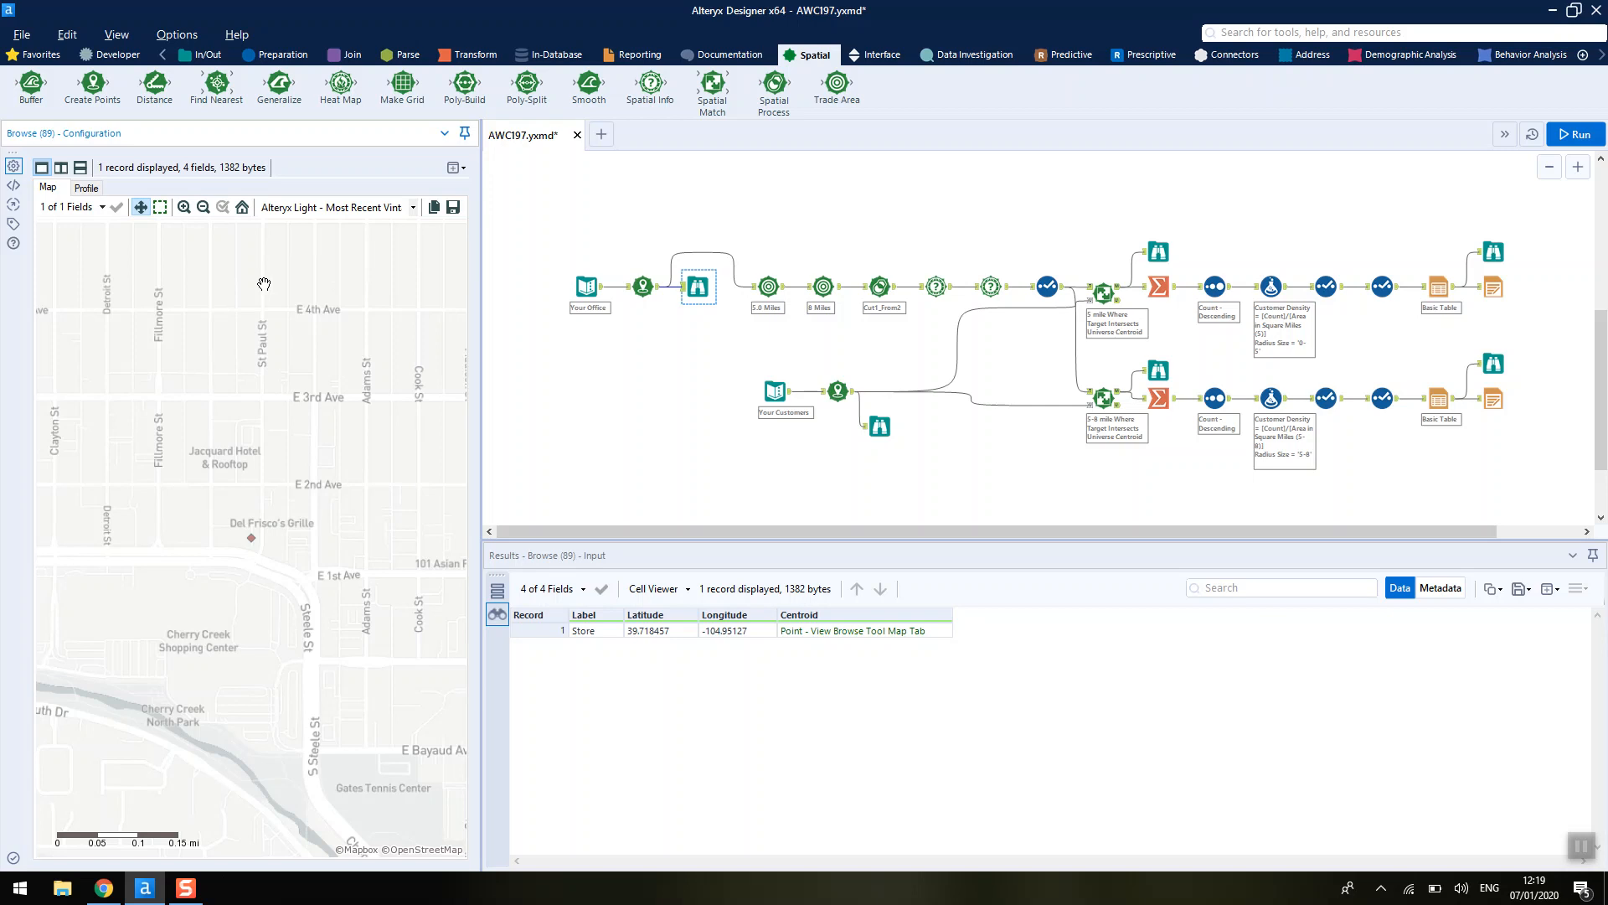
click(392, 209)
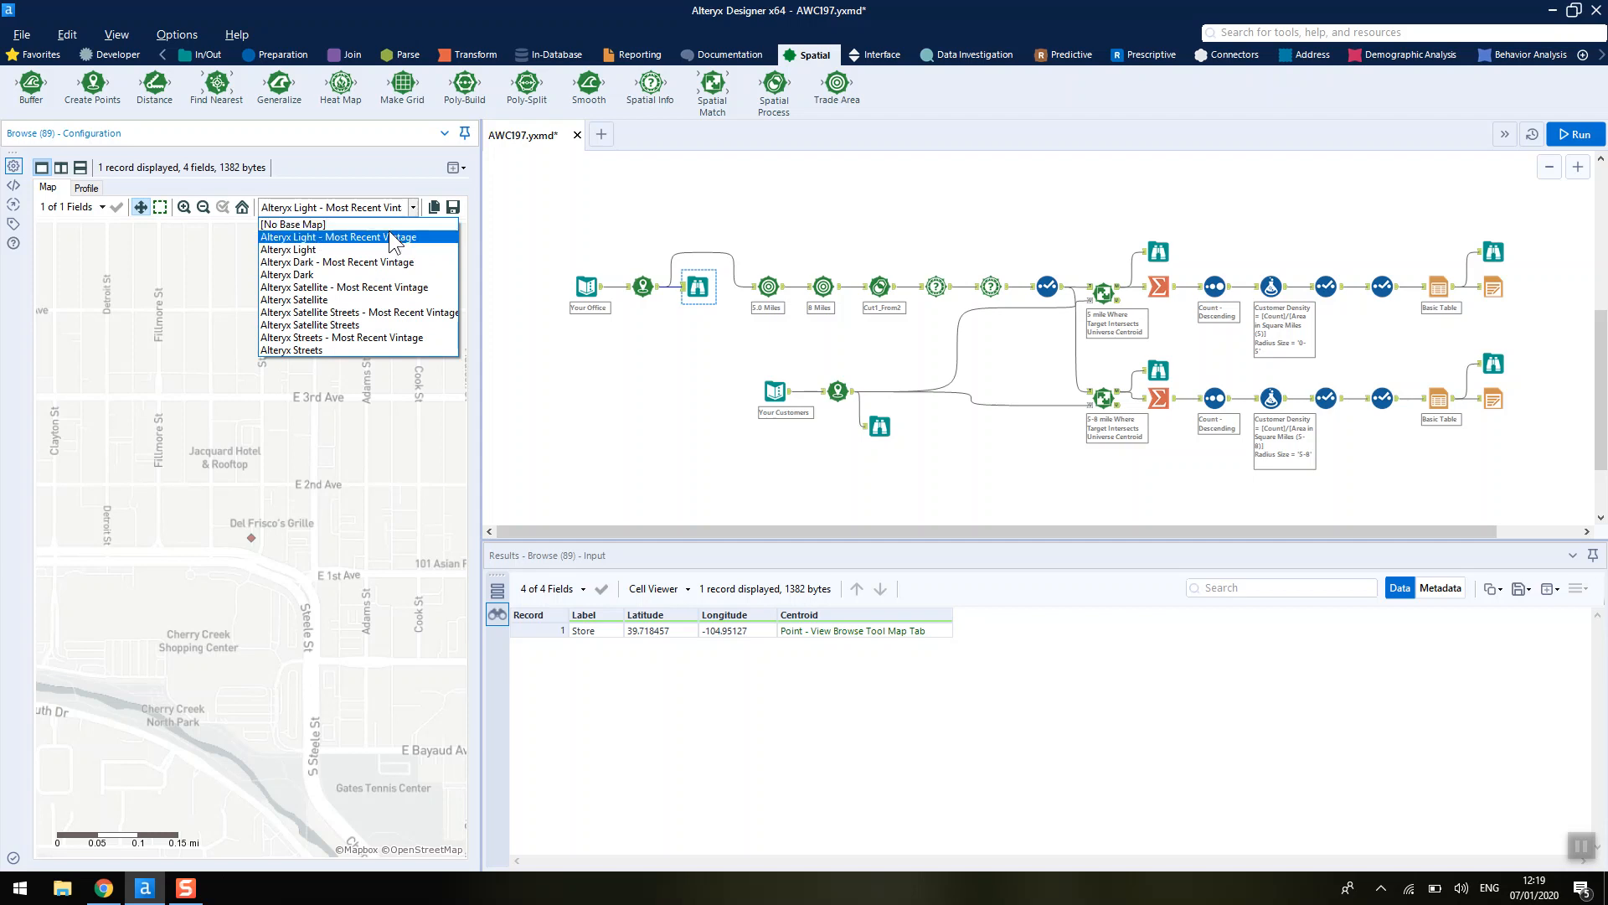
click(586, 382)
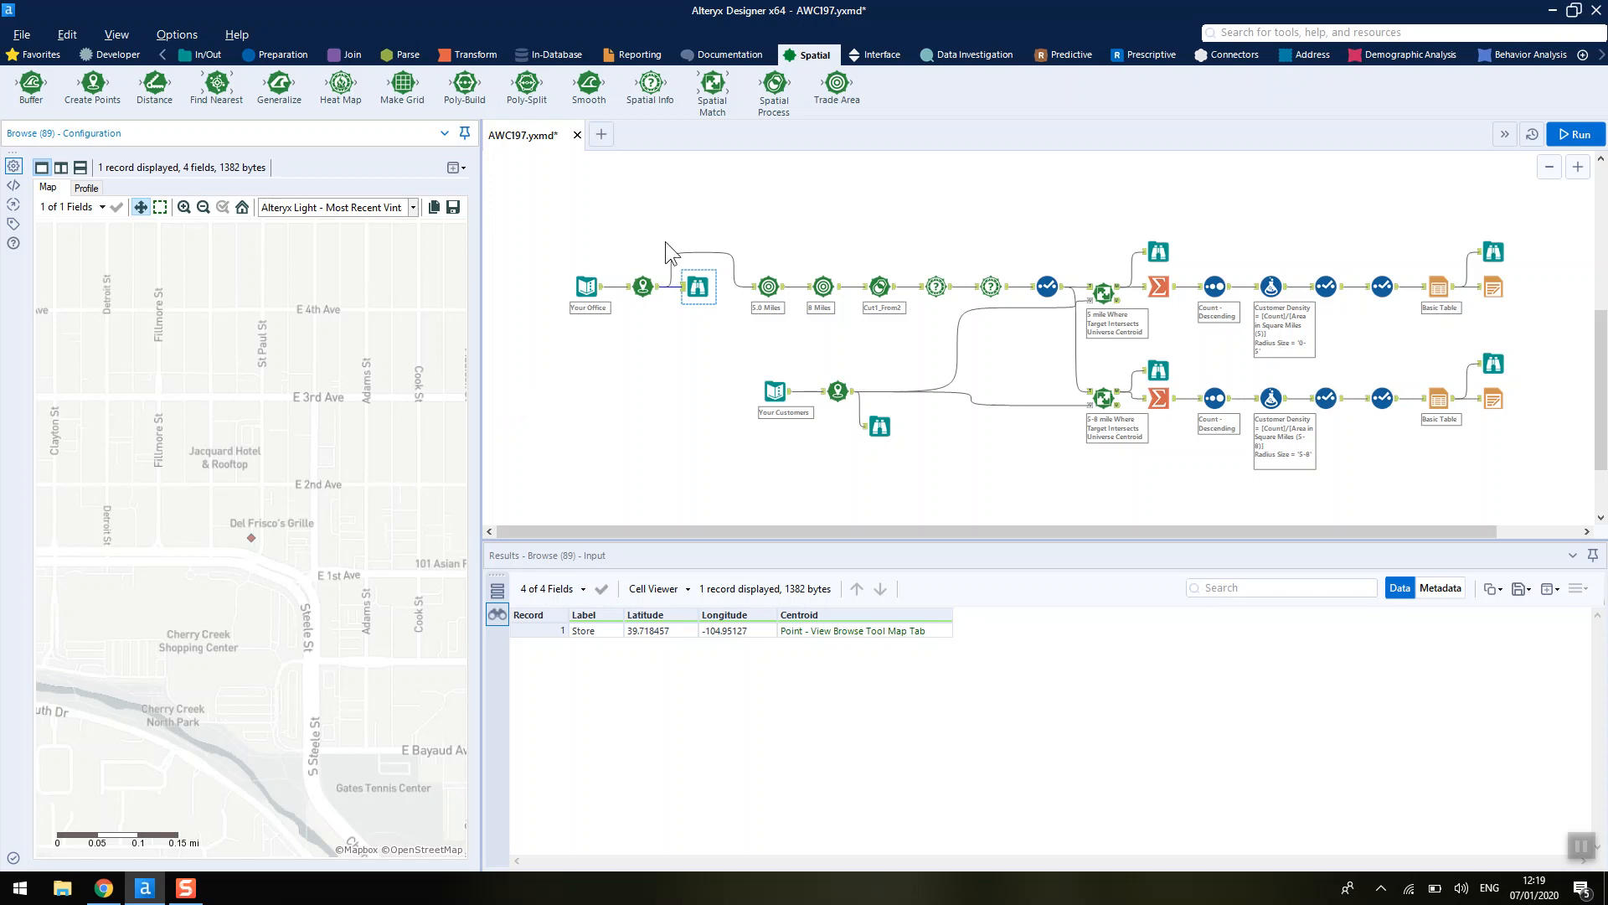
- Add a Browse tool after the 5.0 Miles trade area tool and run the workflow
click(767, 285)
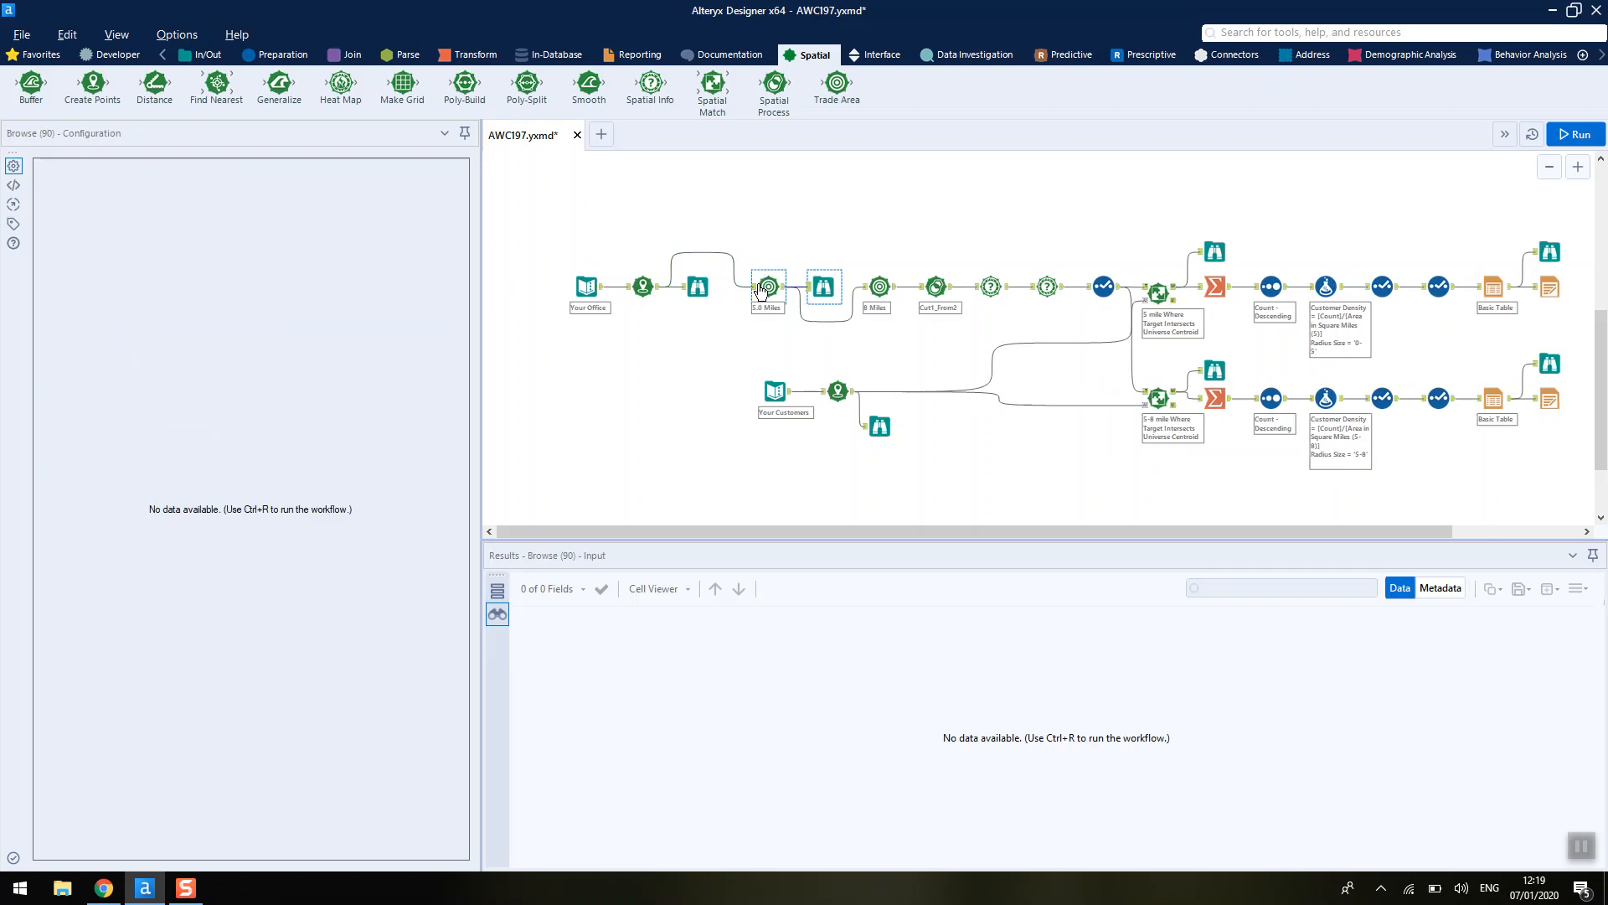
click(1575, 134)
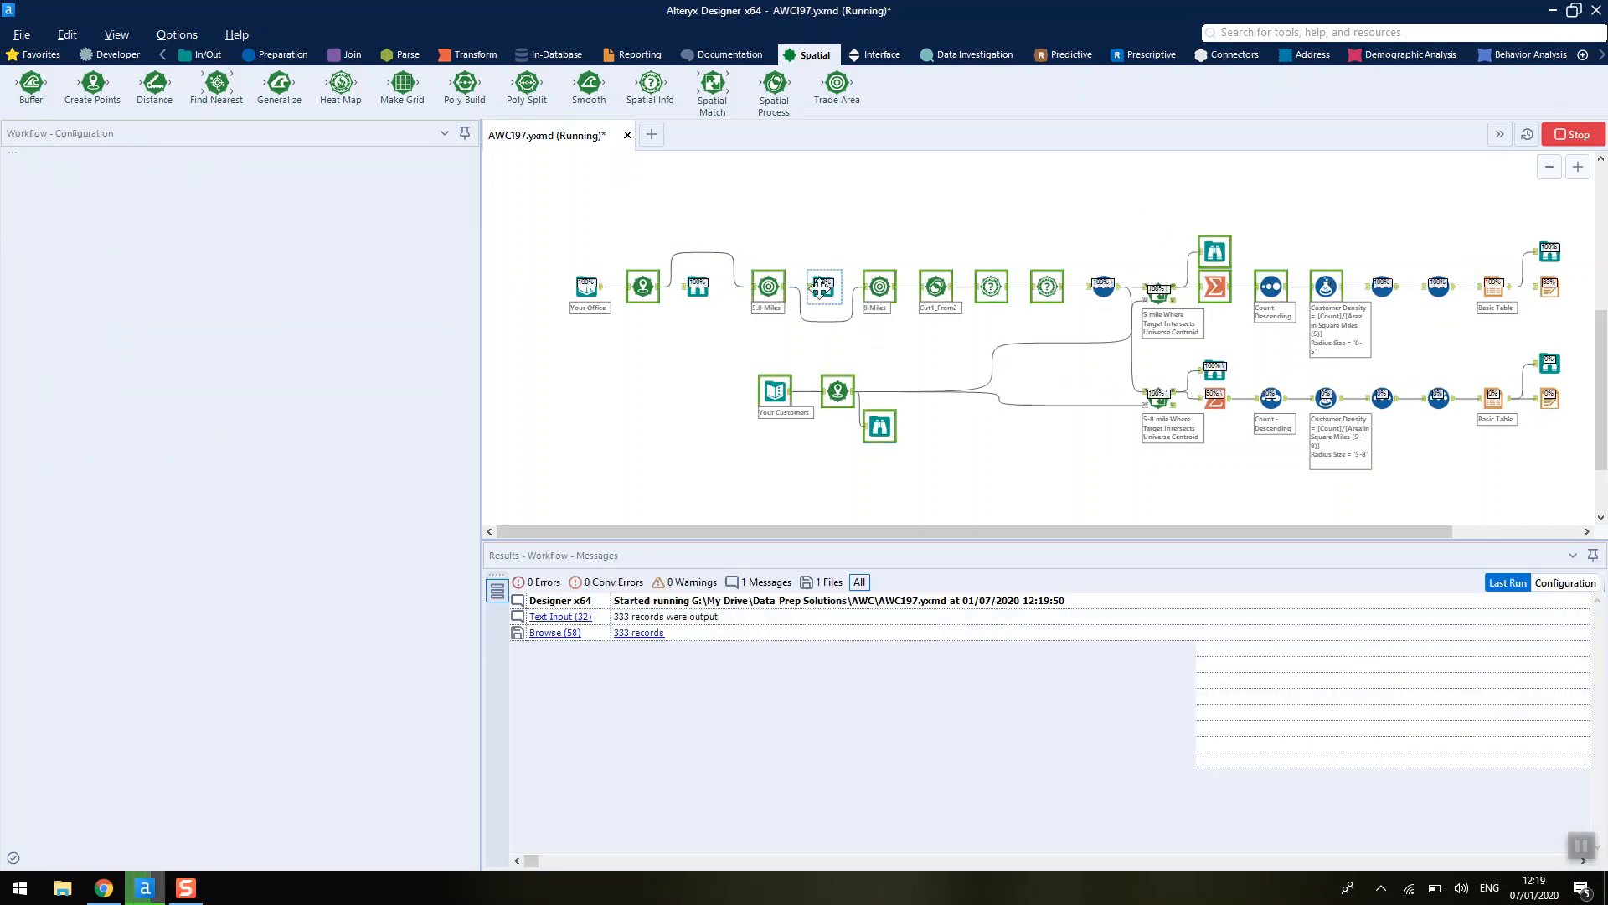
- View the 5-mile trade area on the map and inspect the Cut Spatial Process configuration
click(823, 286)
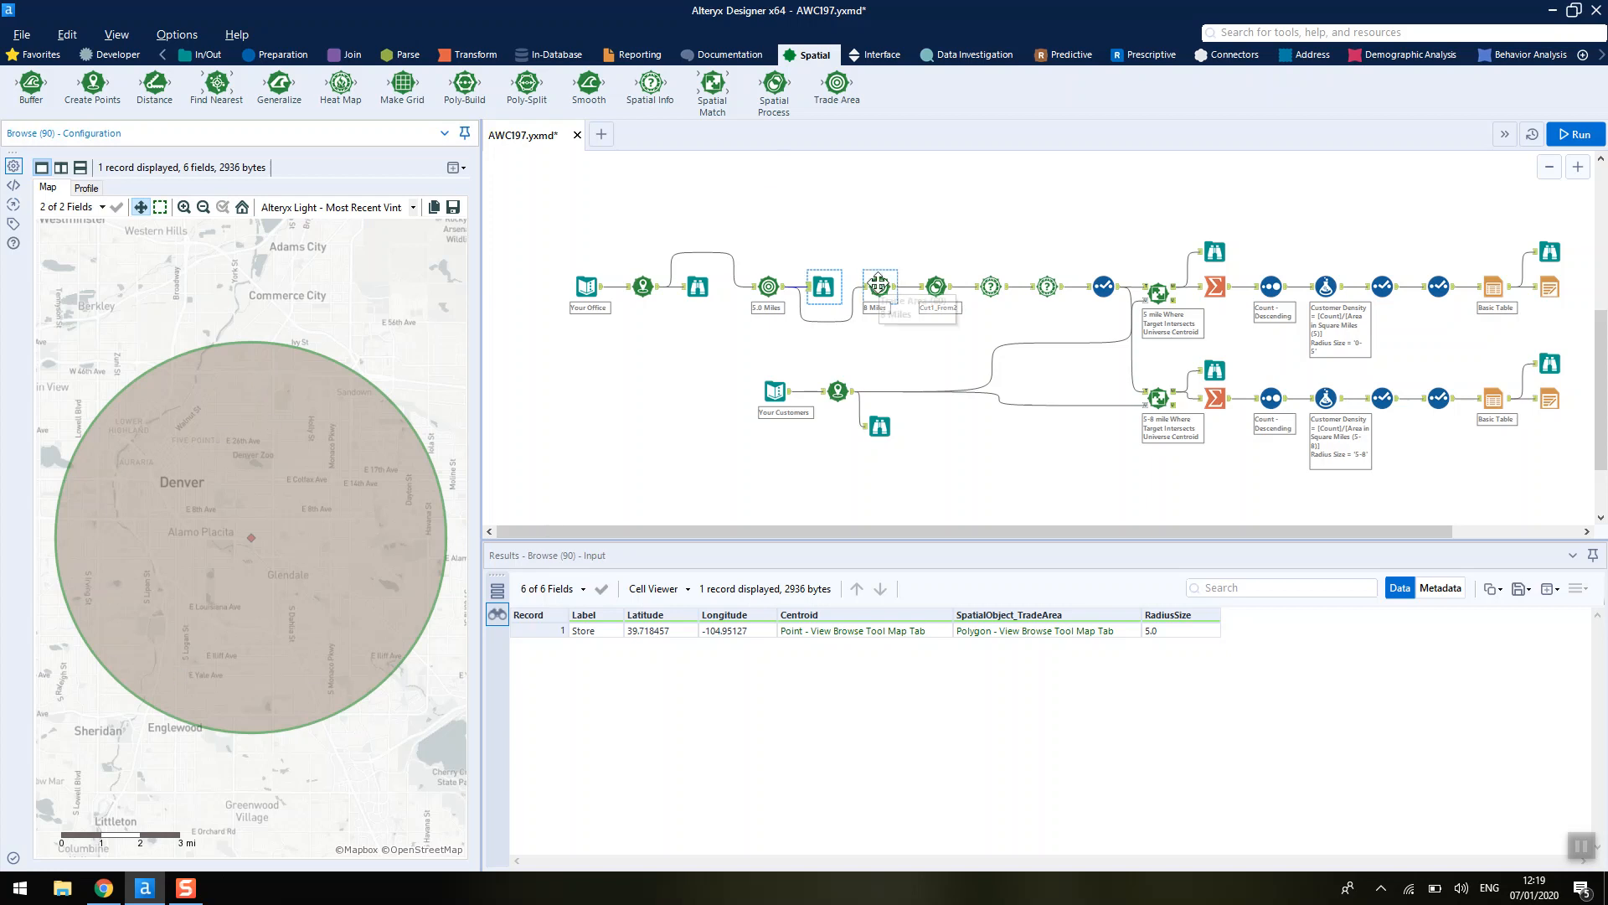
click(936, 285)
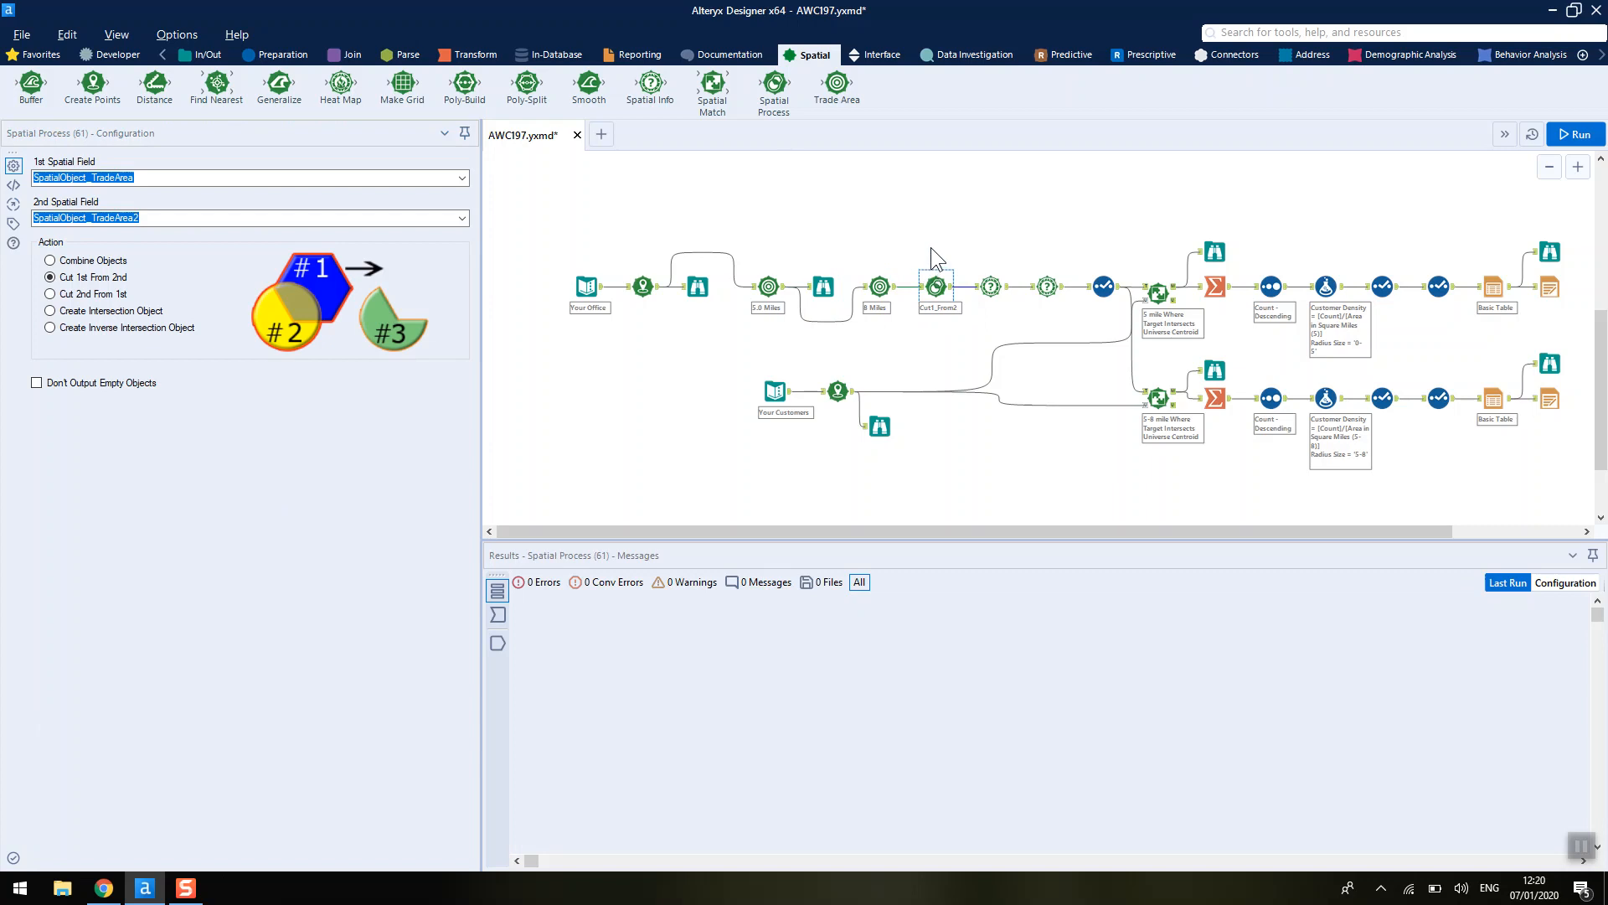
- Add a Browse tool after the Cut Spatial Process tool and run the workflow
key(ctrl+shift+b)
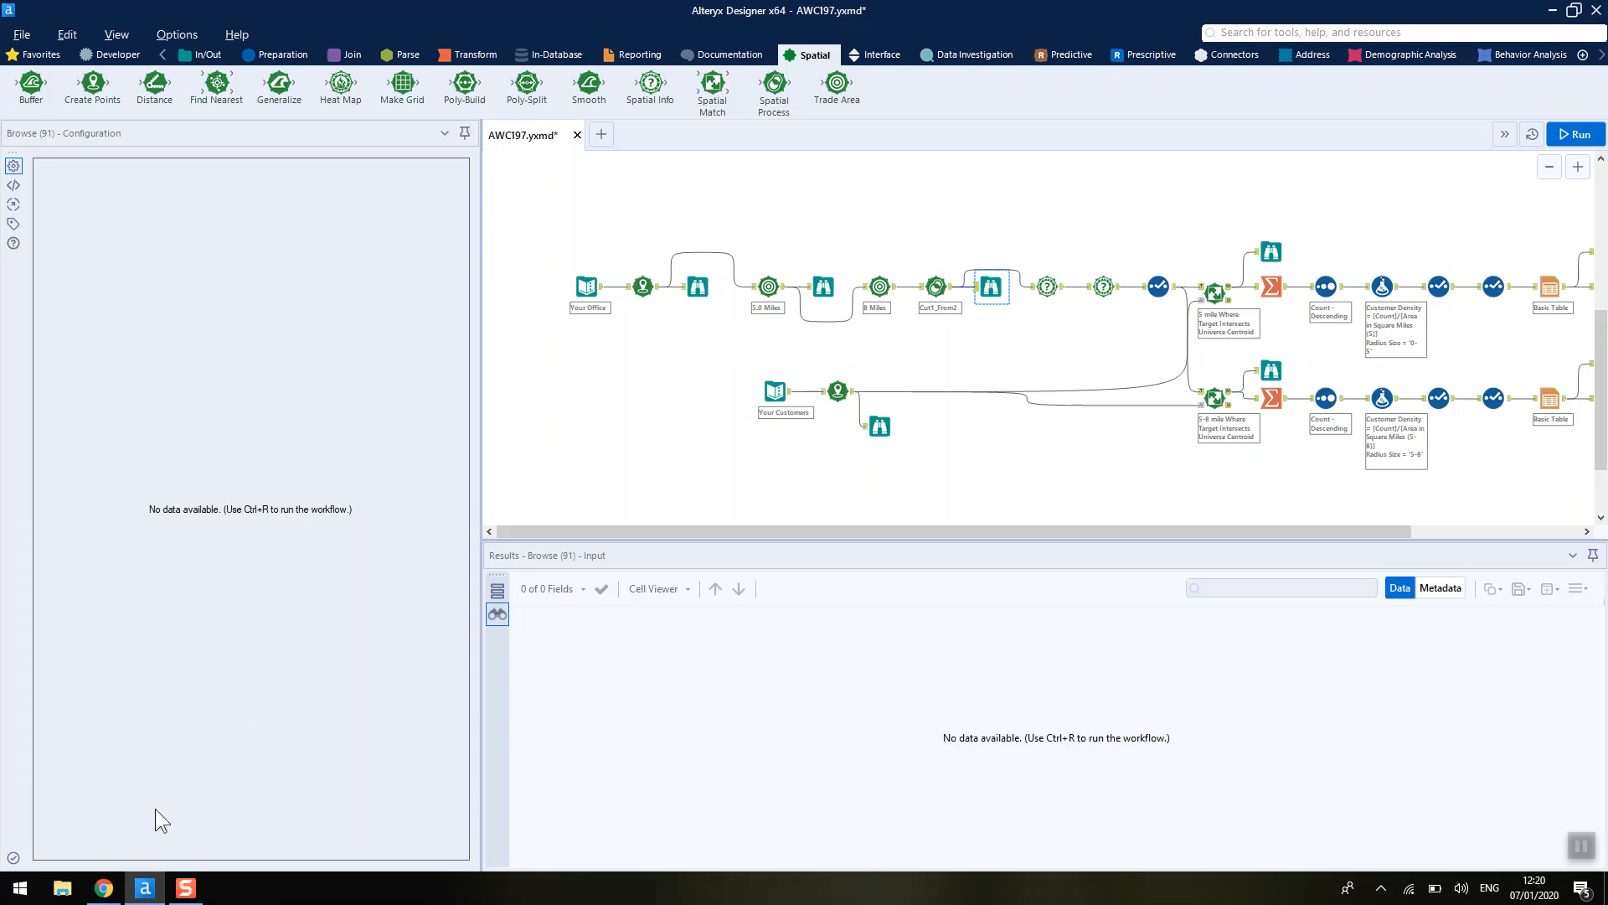
click(1273, 248)
key(ctrl+r)
click(1161, 204)
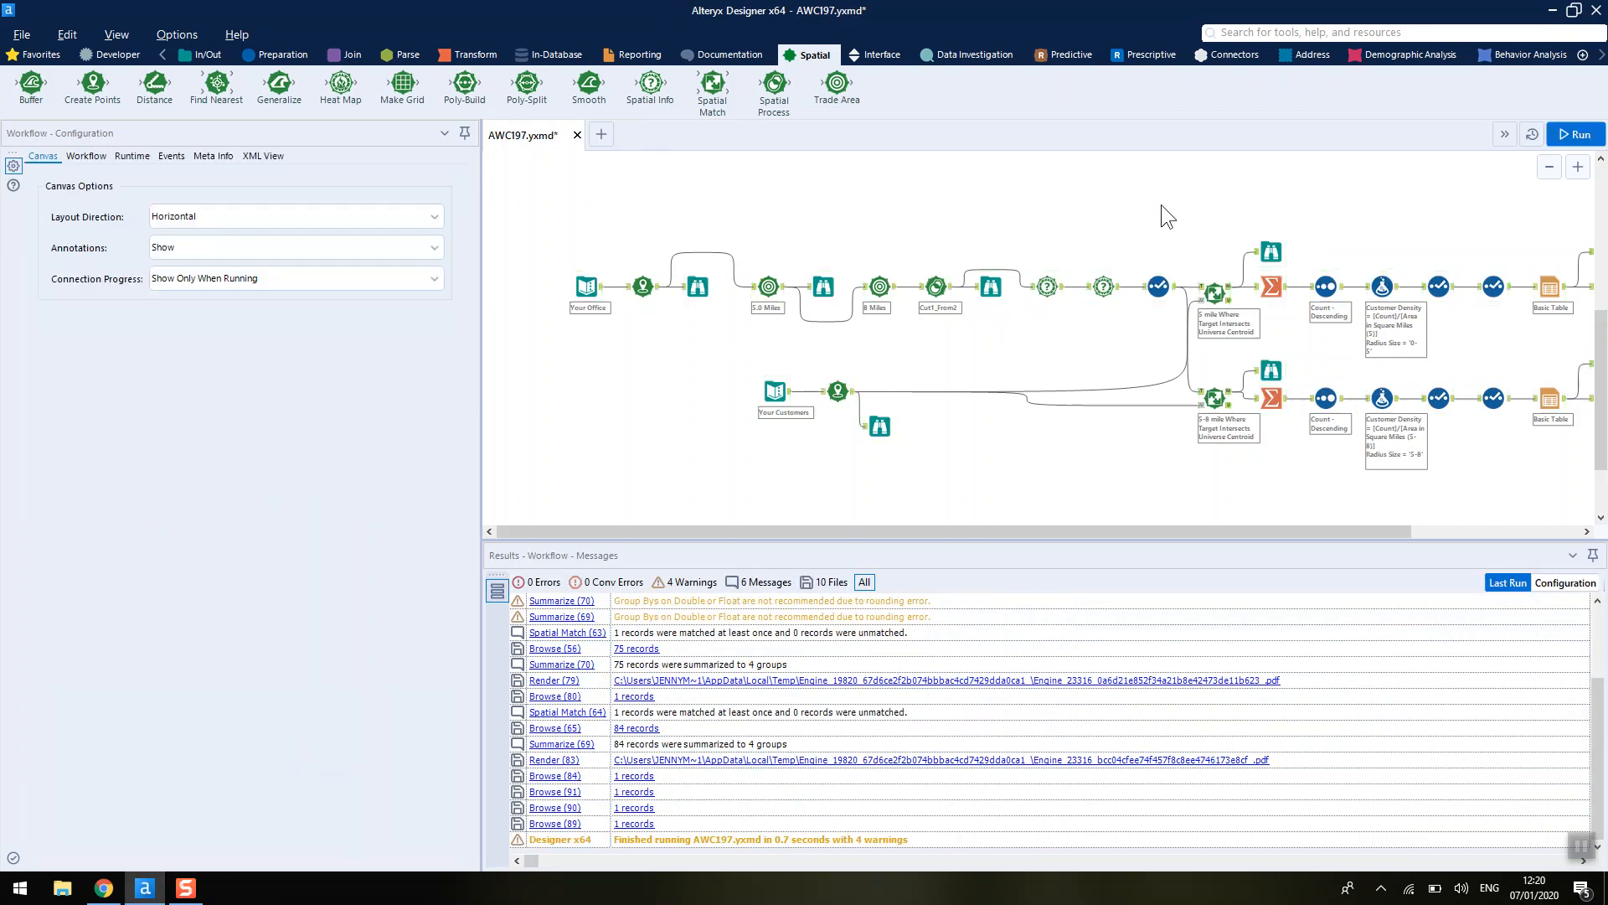
- Compare the 5-mile, 8-mile and cut ring layers by toggling spatial fields on the Browse map
click(994, 285)
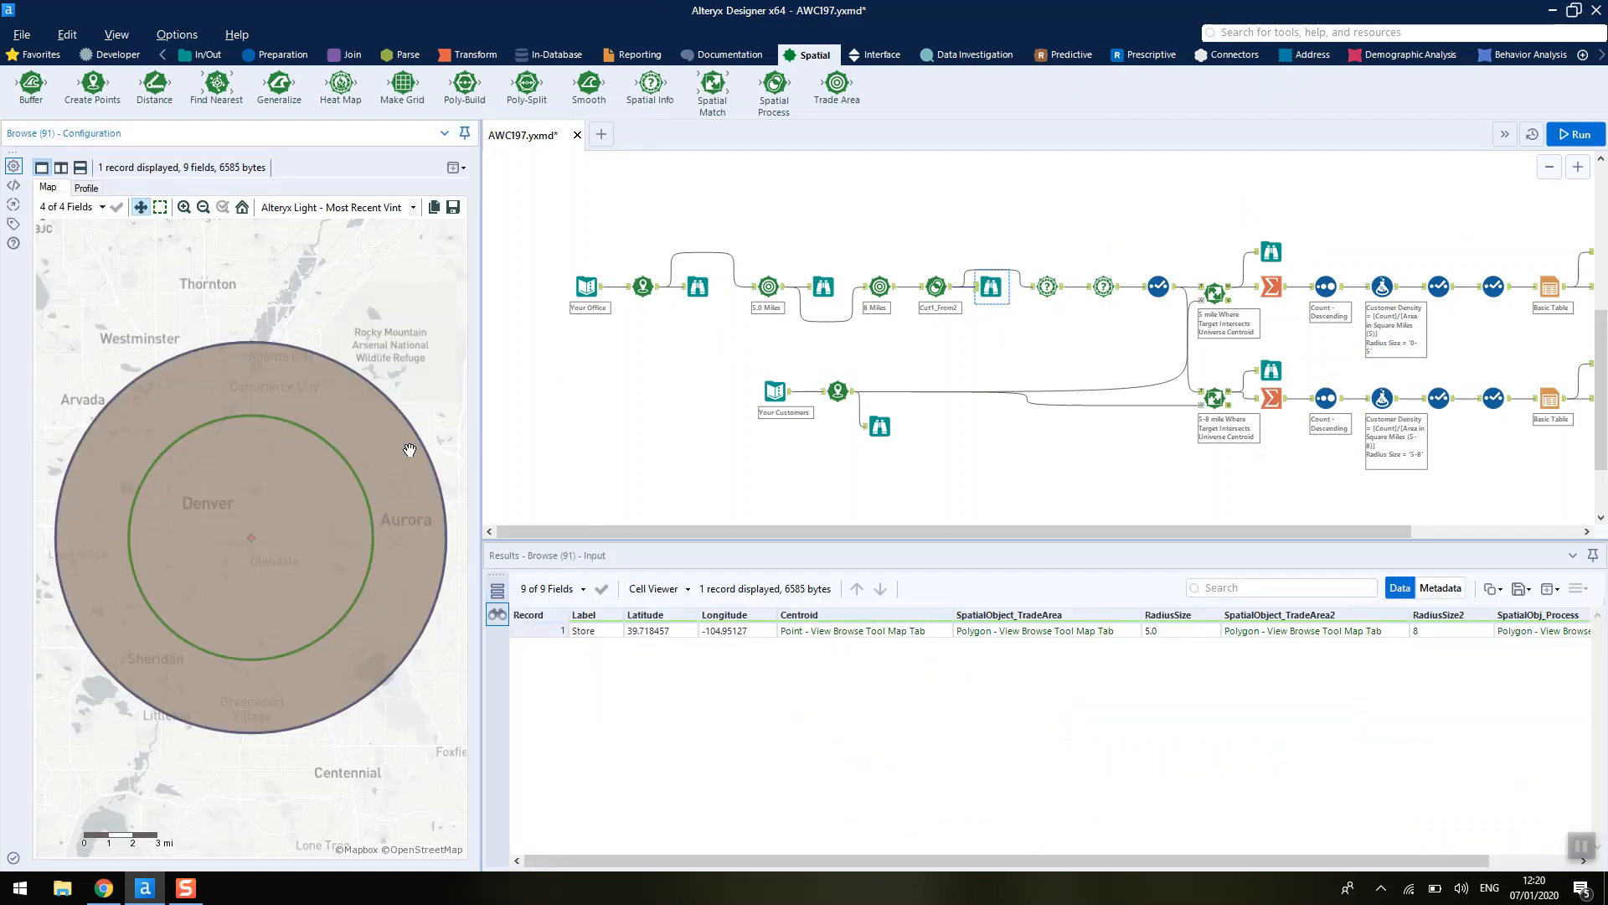
click(102, 207)
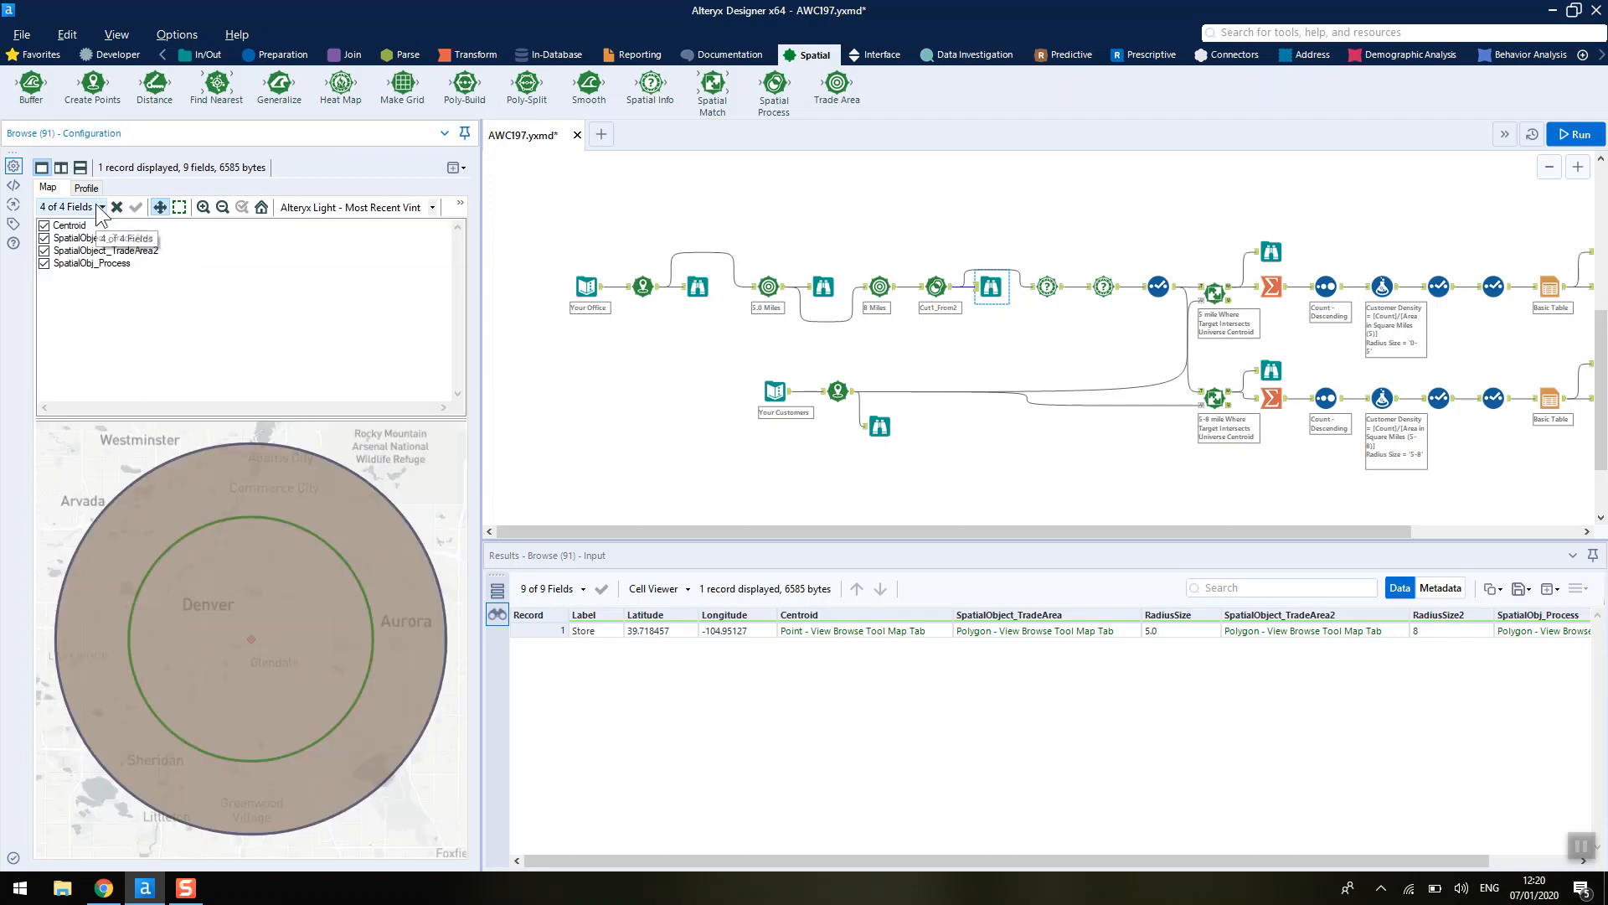
click(43, 238)
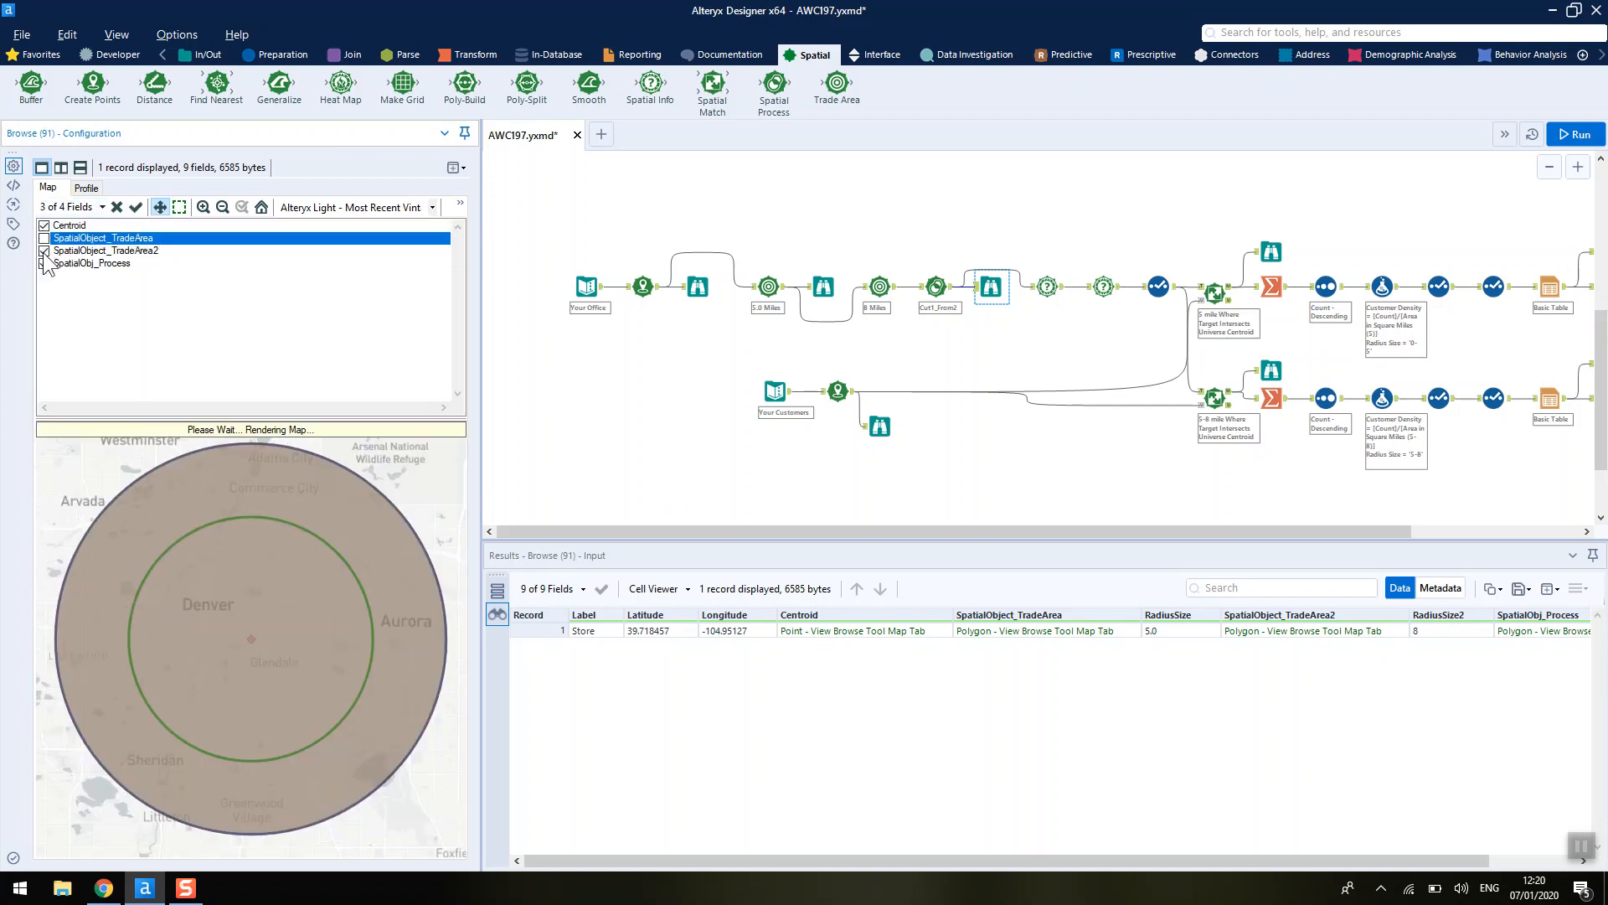
click(43, 251)
click(44, 263)
click(43, 238)
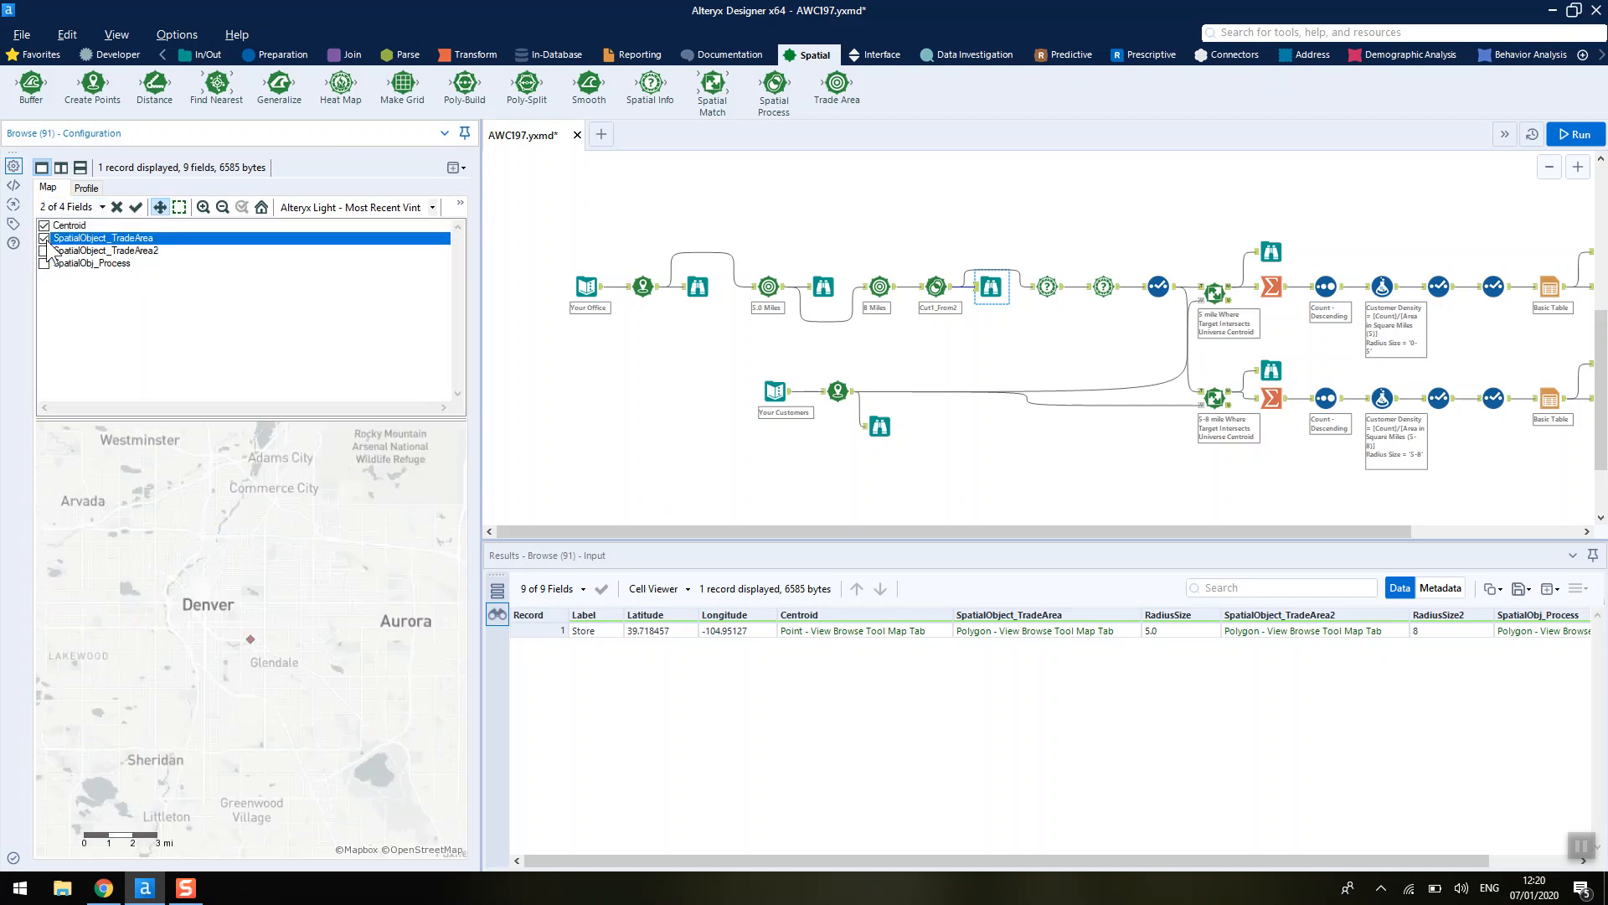
click(43, 238)
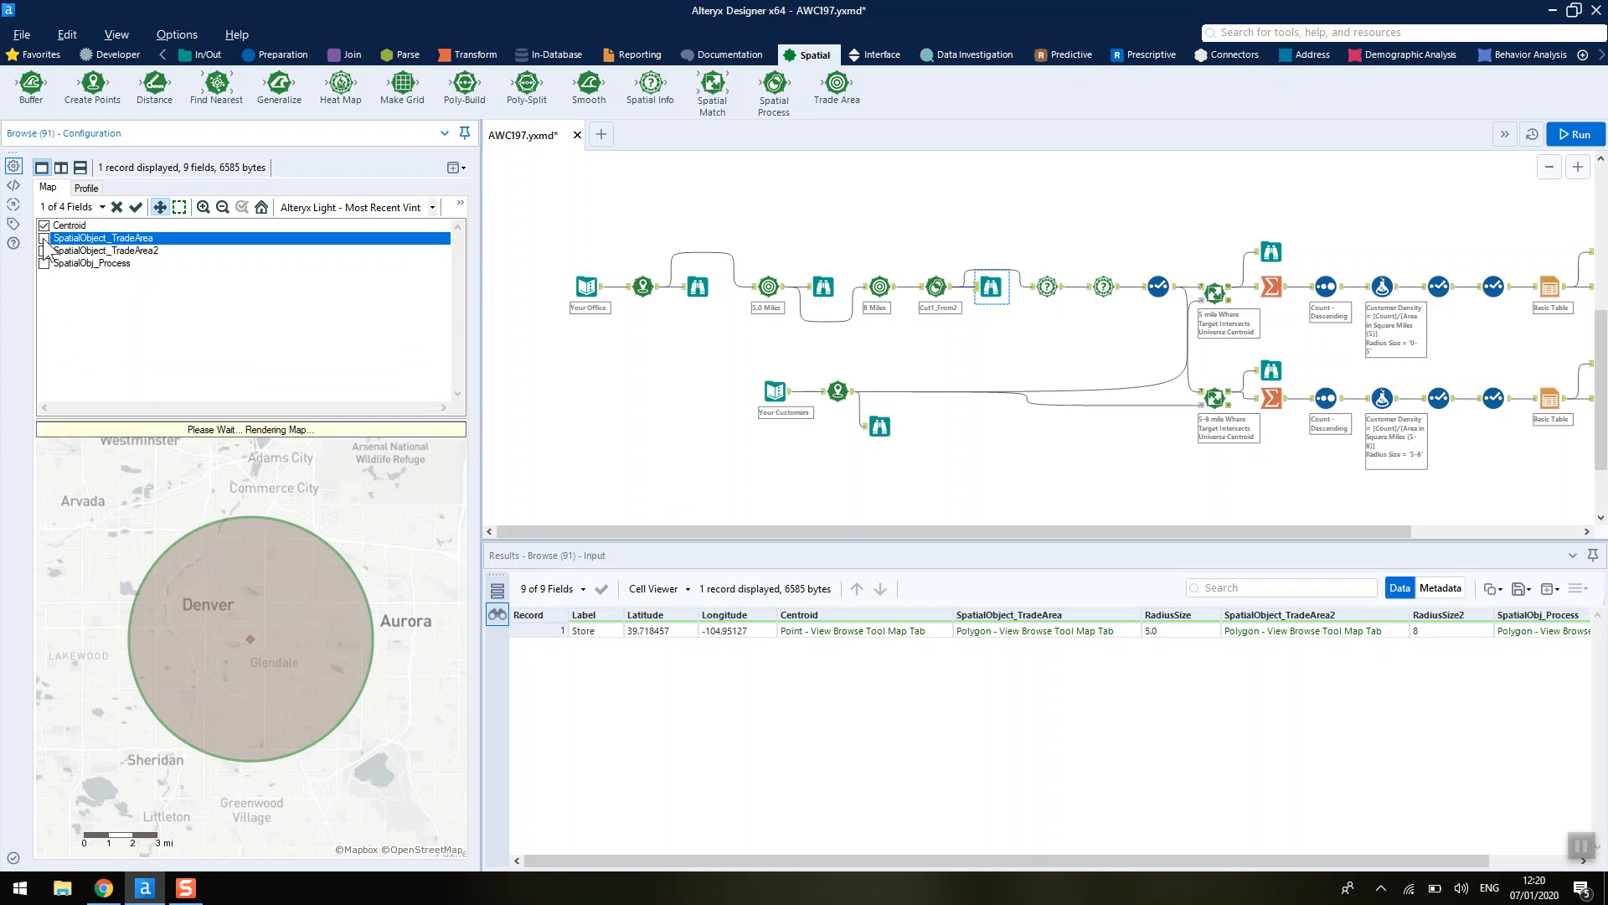
click(44, 250)
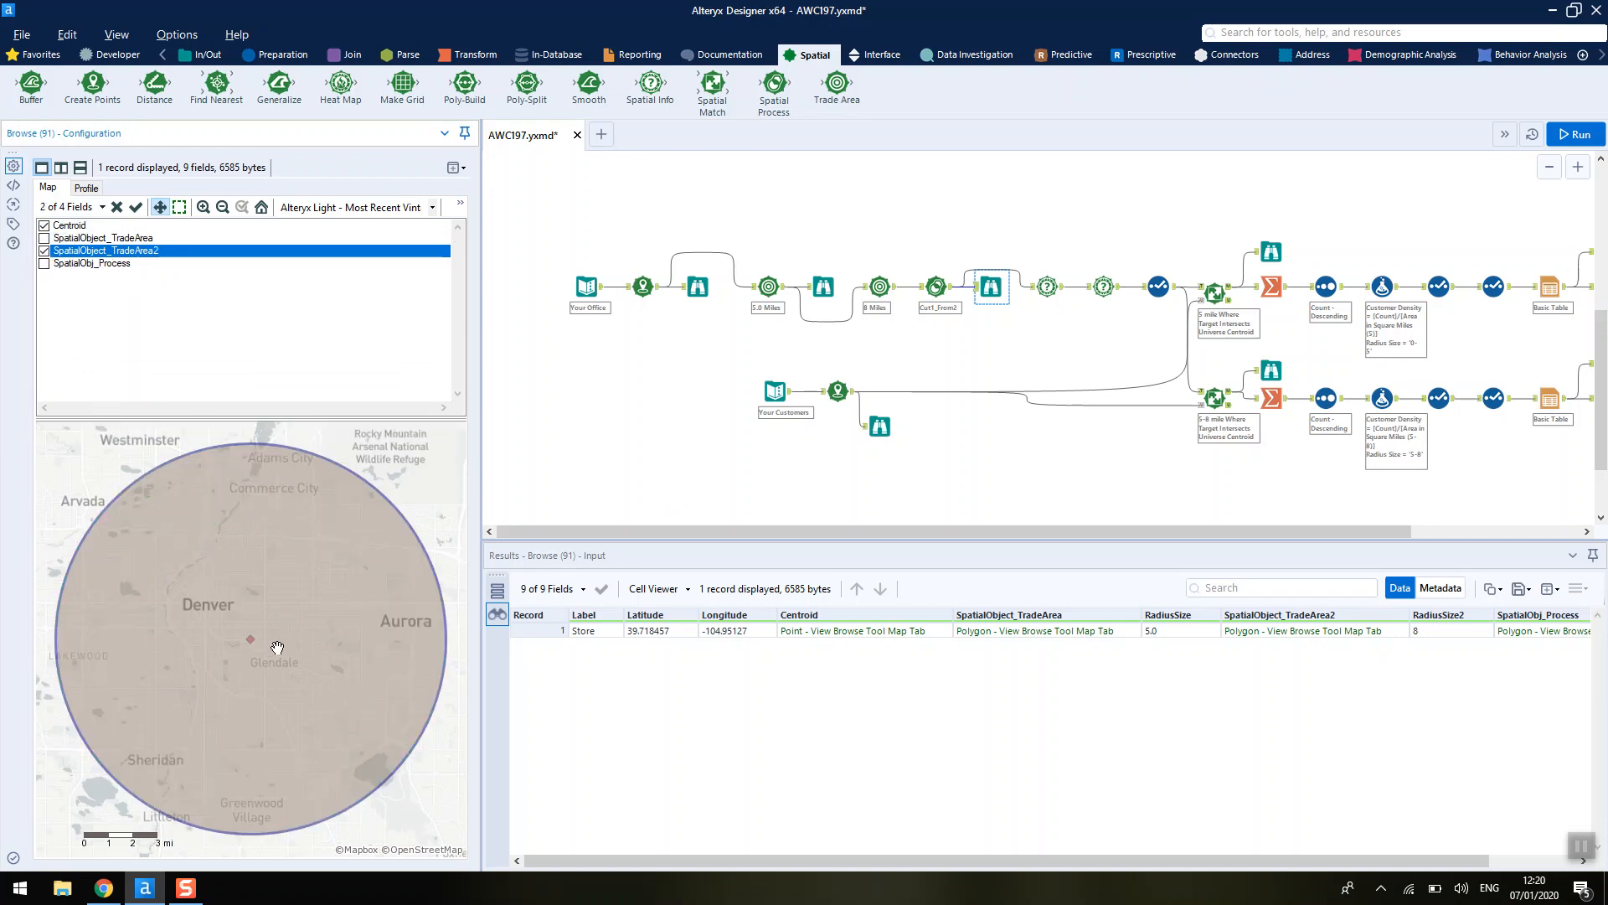
click(43, 251)
click(43, 263)
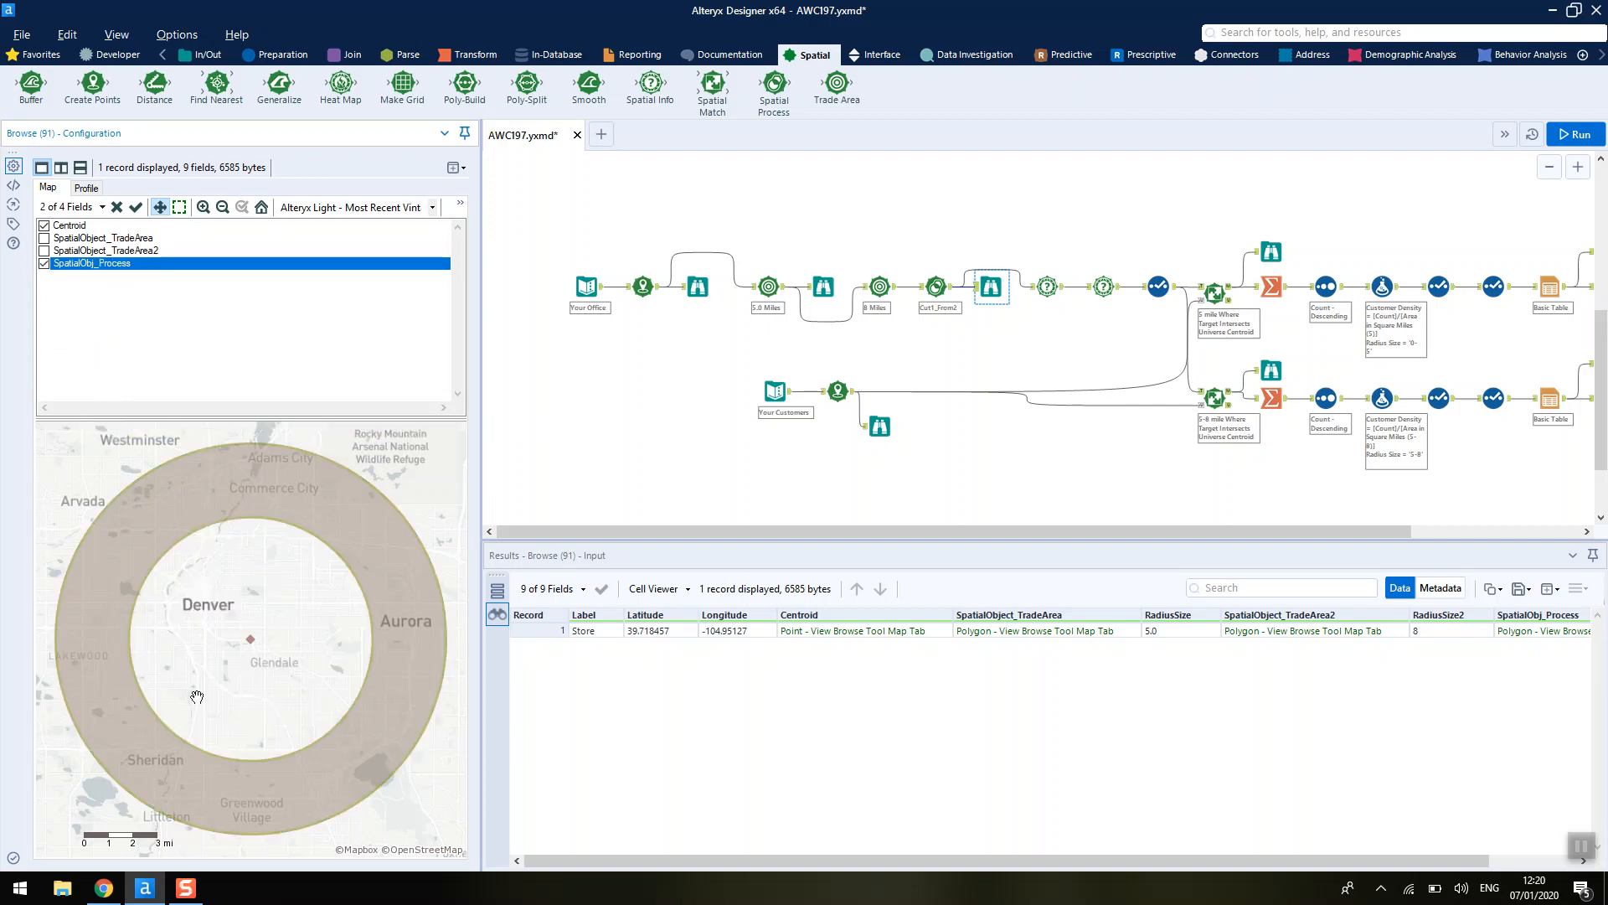
- Inspect the Spatial Process, Spatial Info area settings and the Select tool's field renames
click(934, 288)
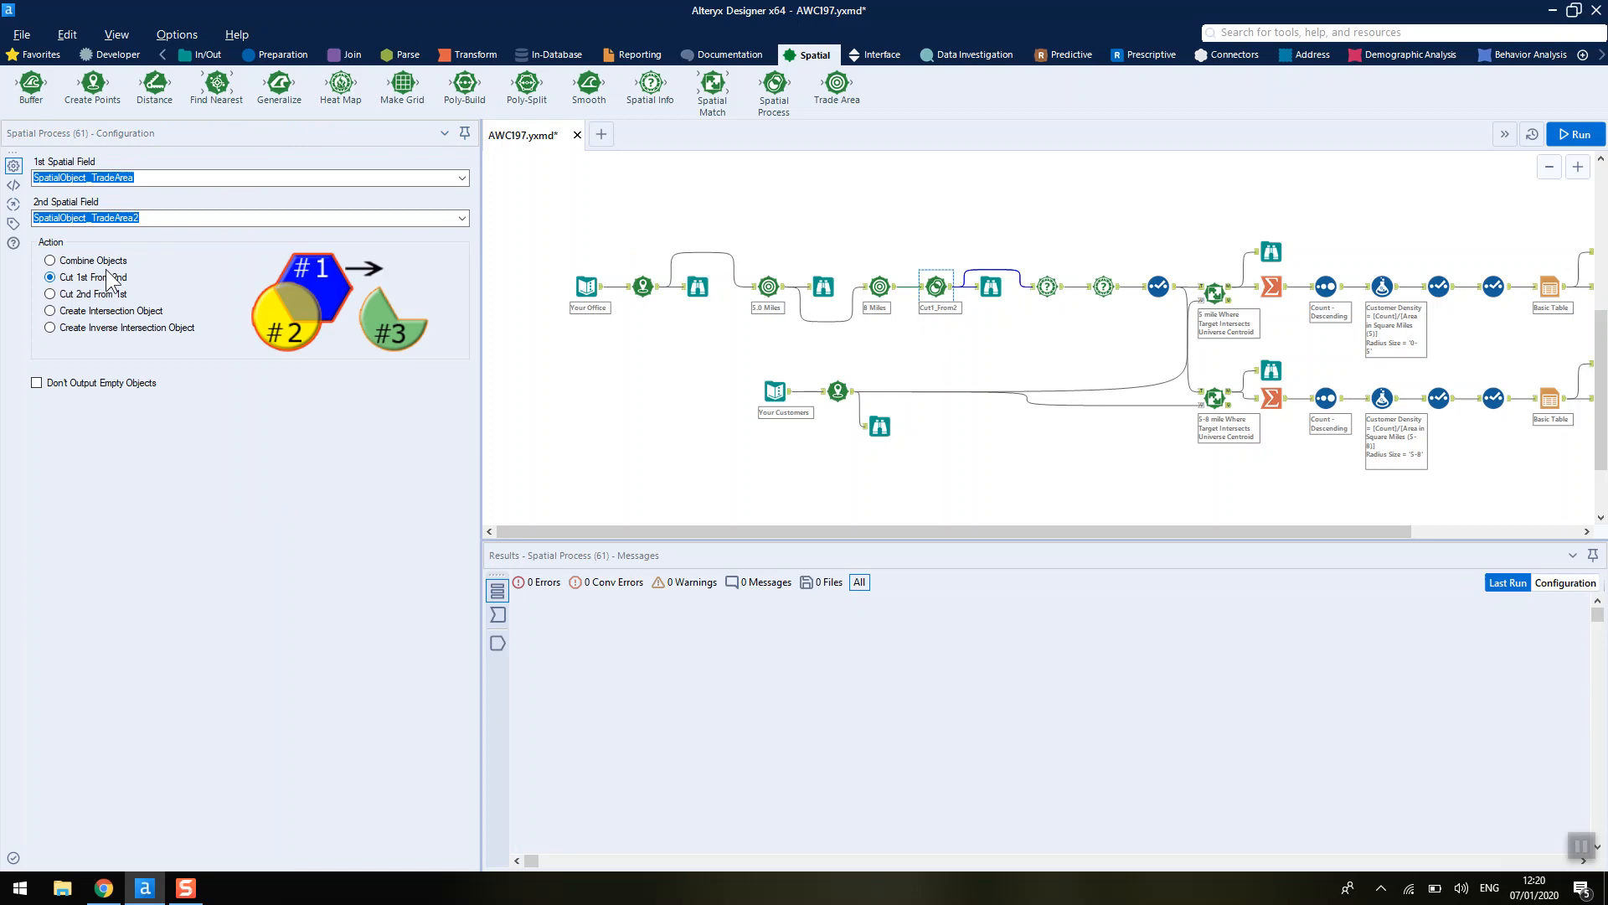
drag(845, 528, 938, 533)
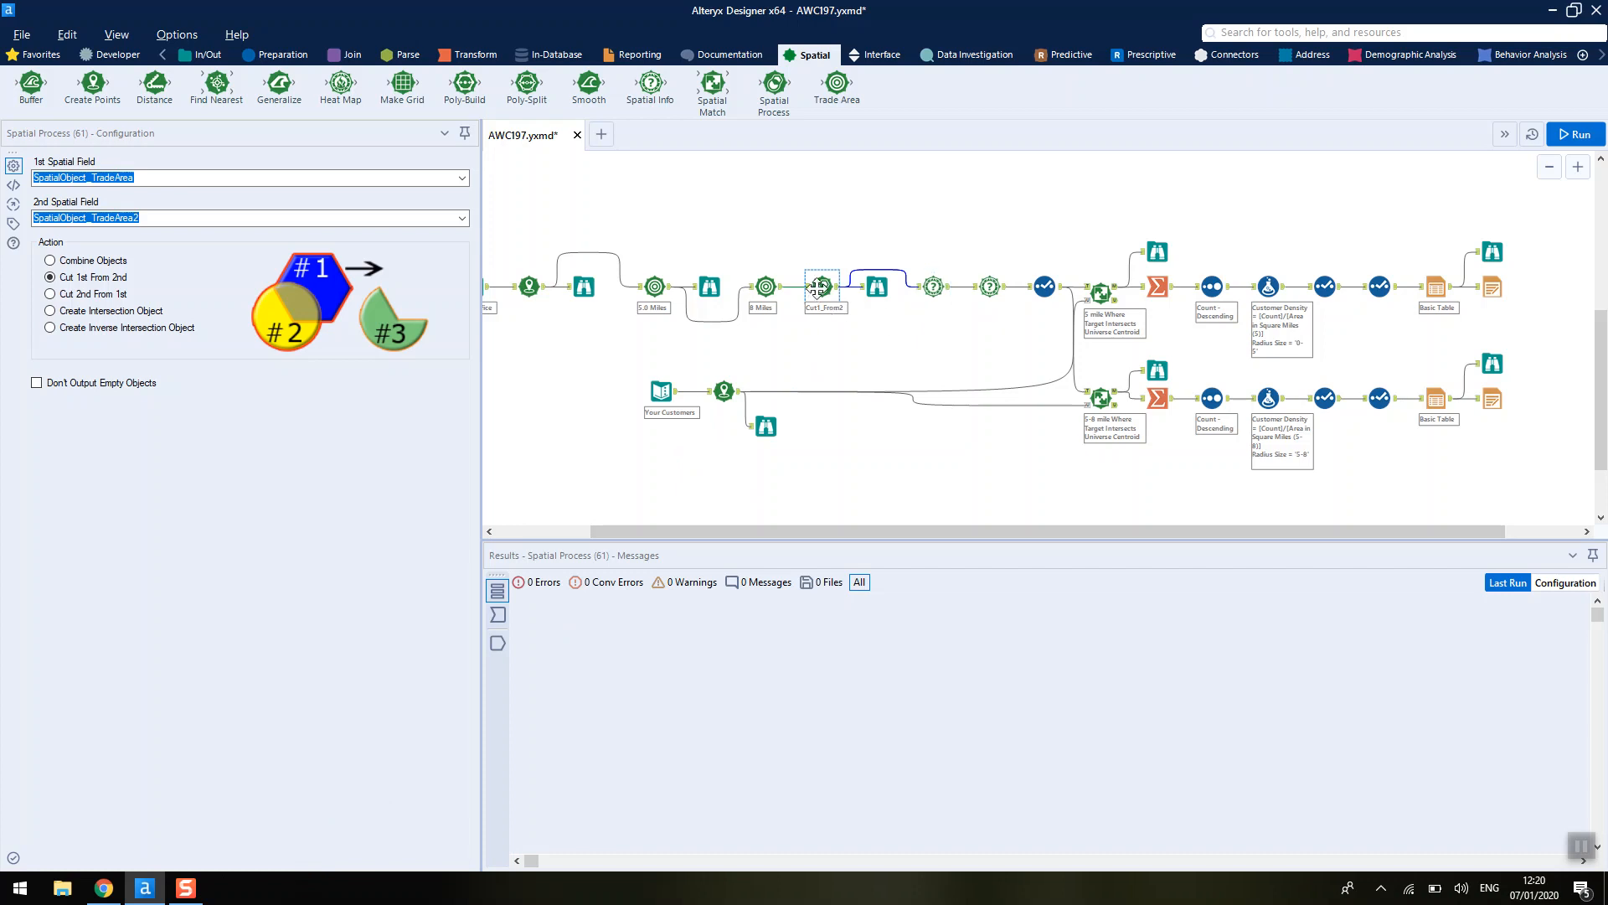
click(934, 289)
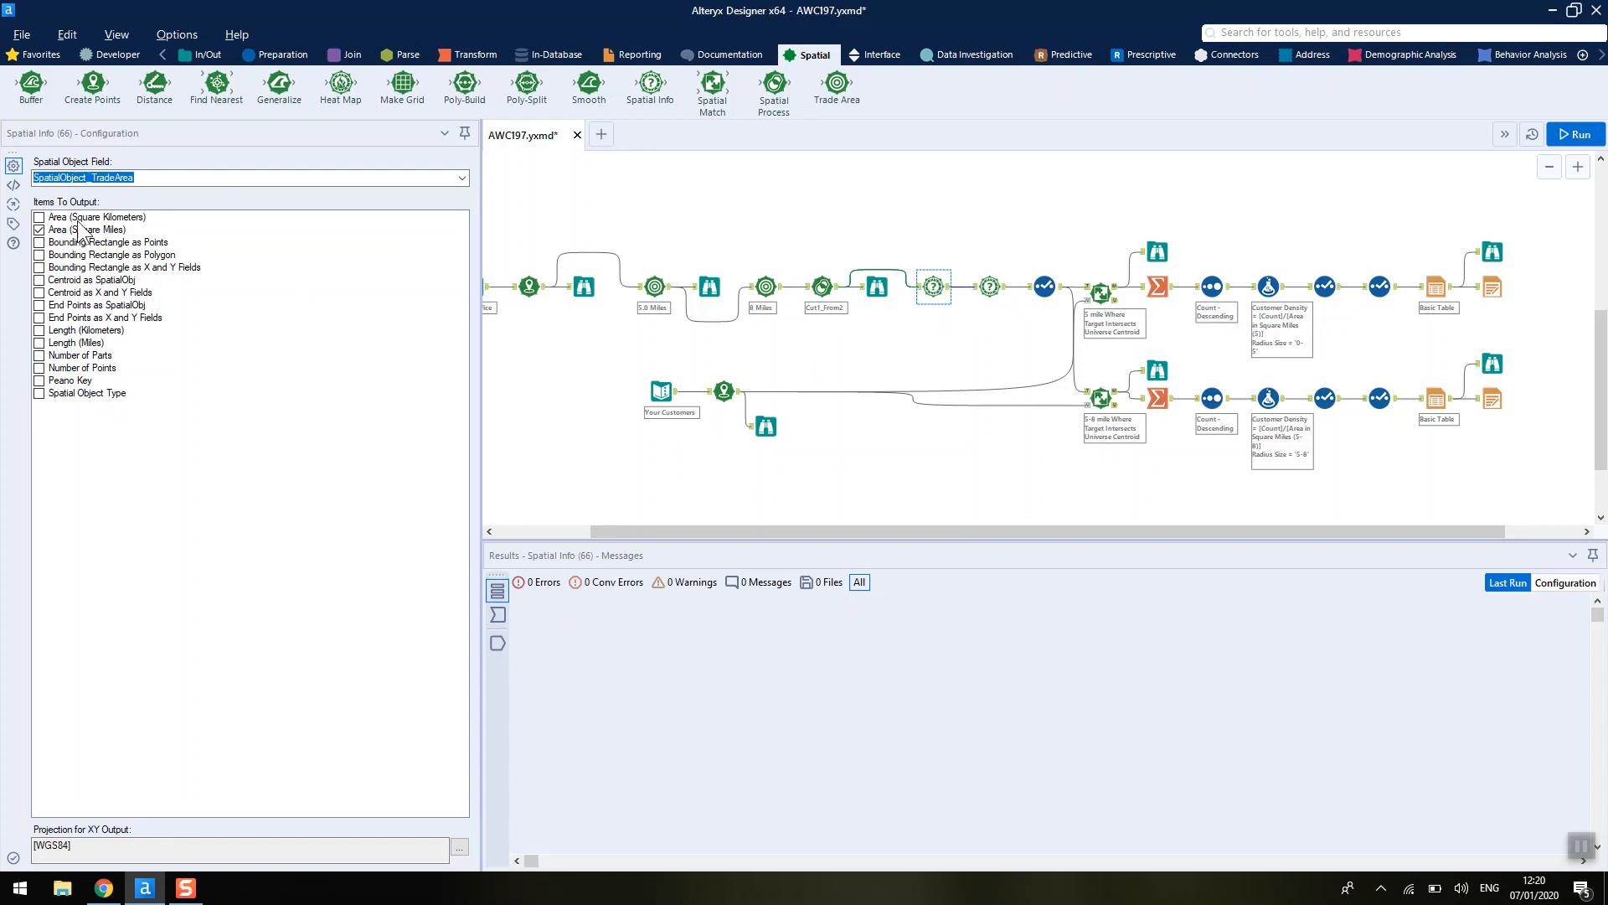
scroll(1005, 289, up, 1)
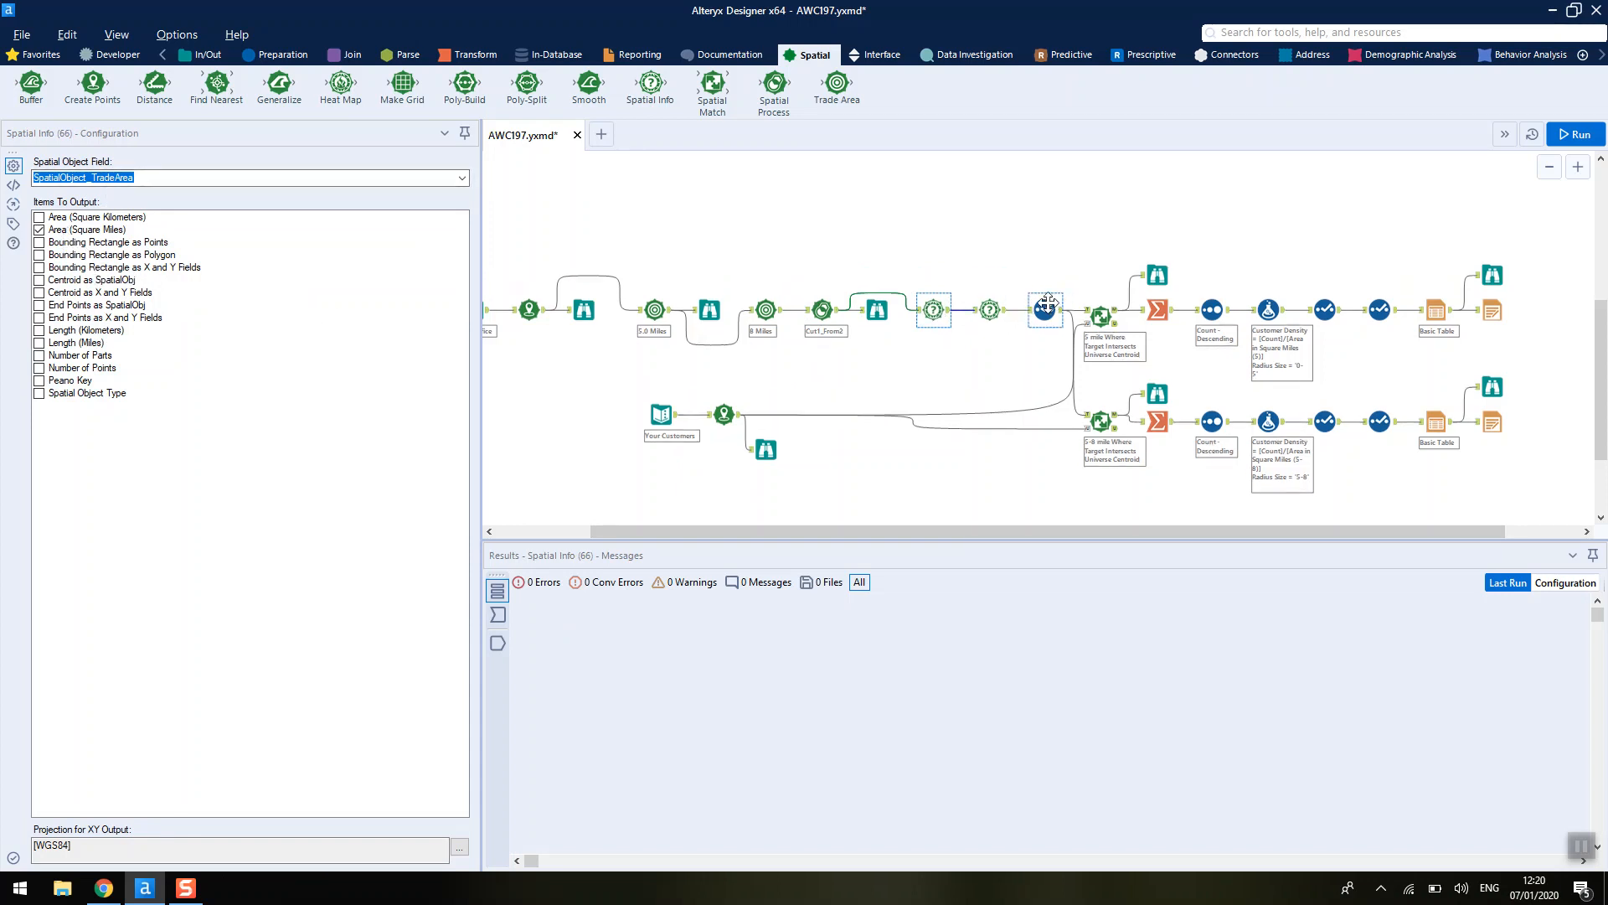
click(1045, 308)
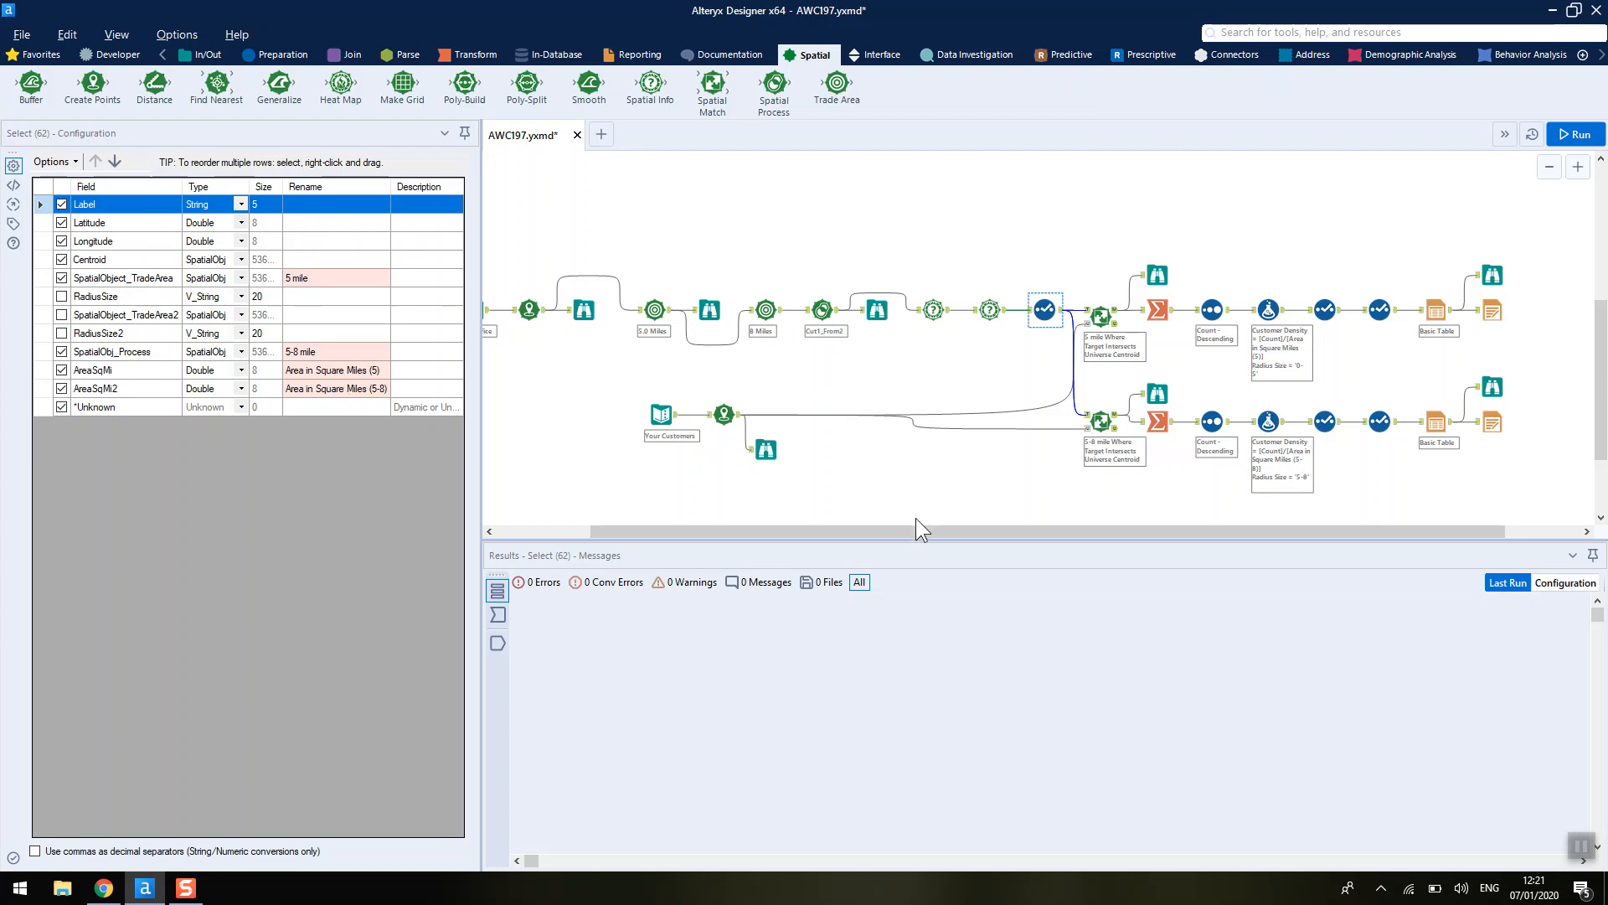
- Review the office input, the Select tool output columns and the customer Text Input data
drag(918, 526, 827, 530)
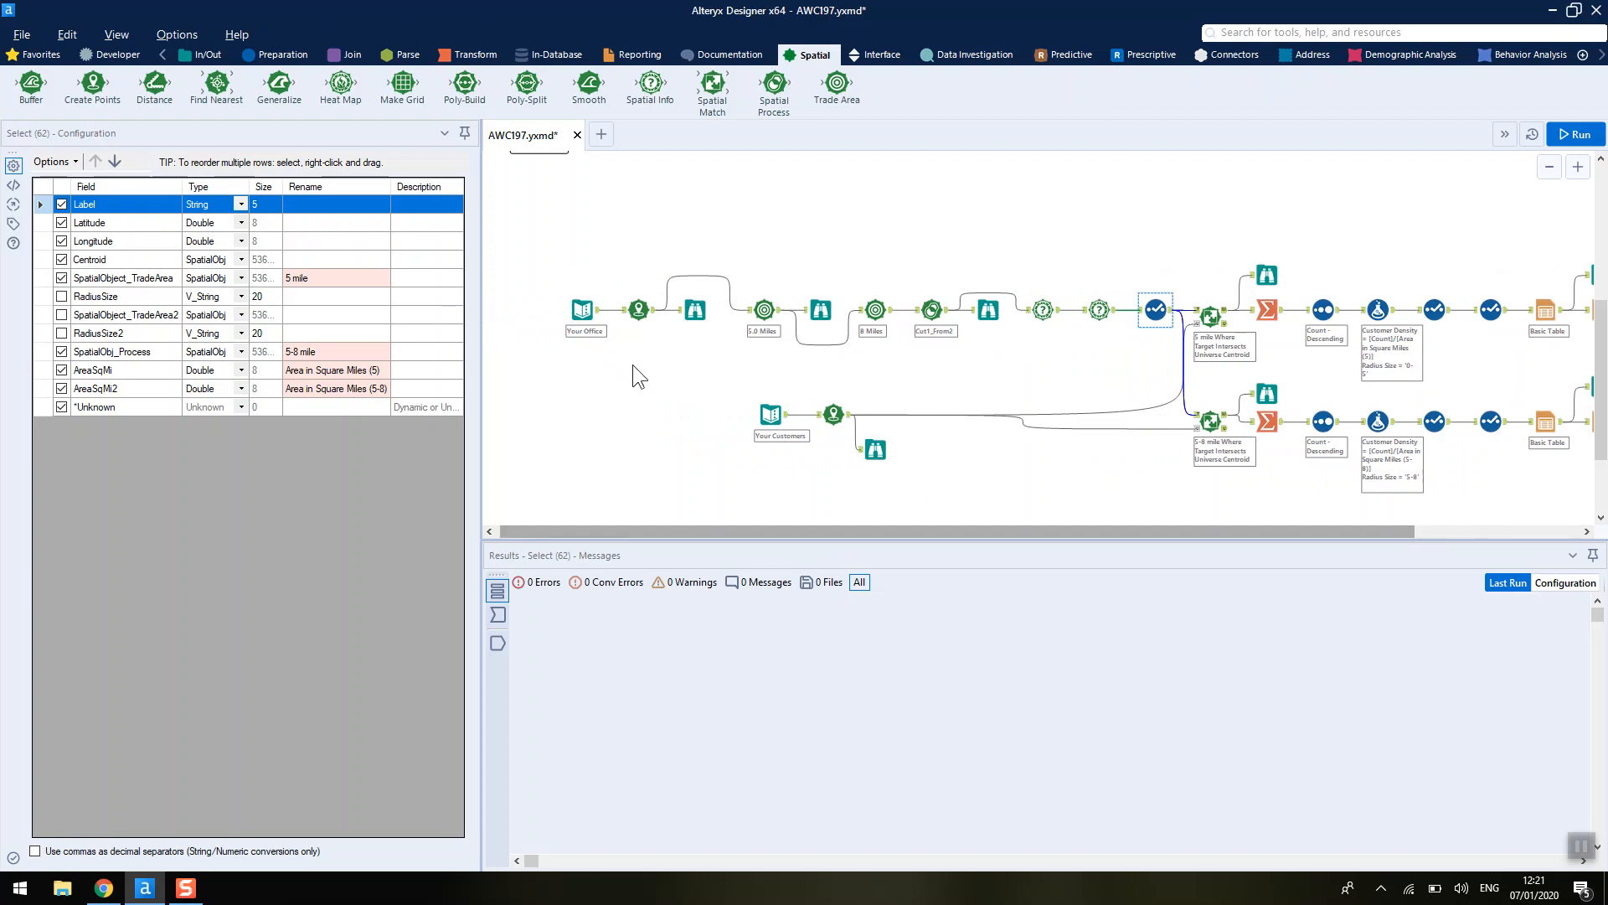
click(597, 314)
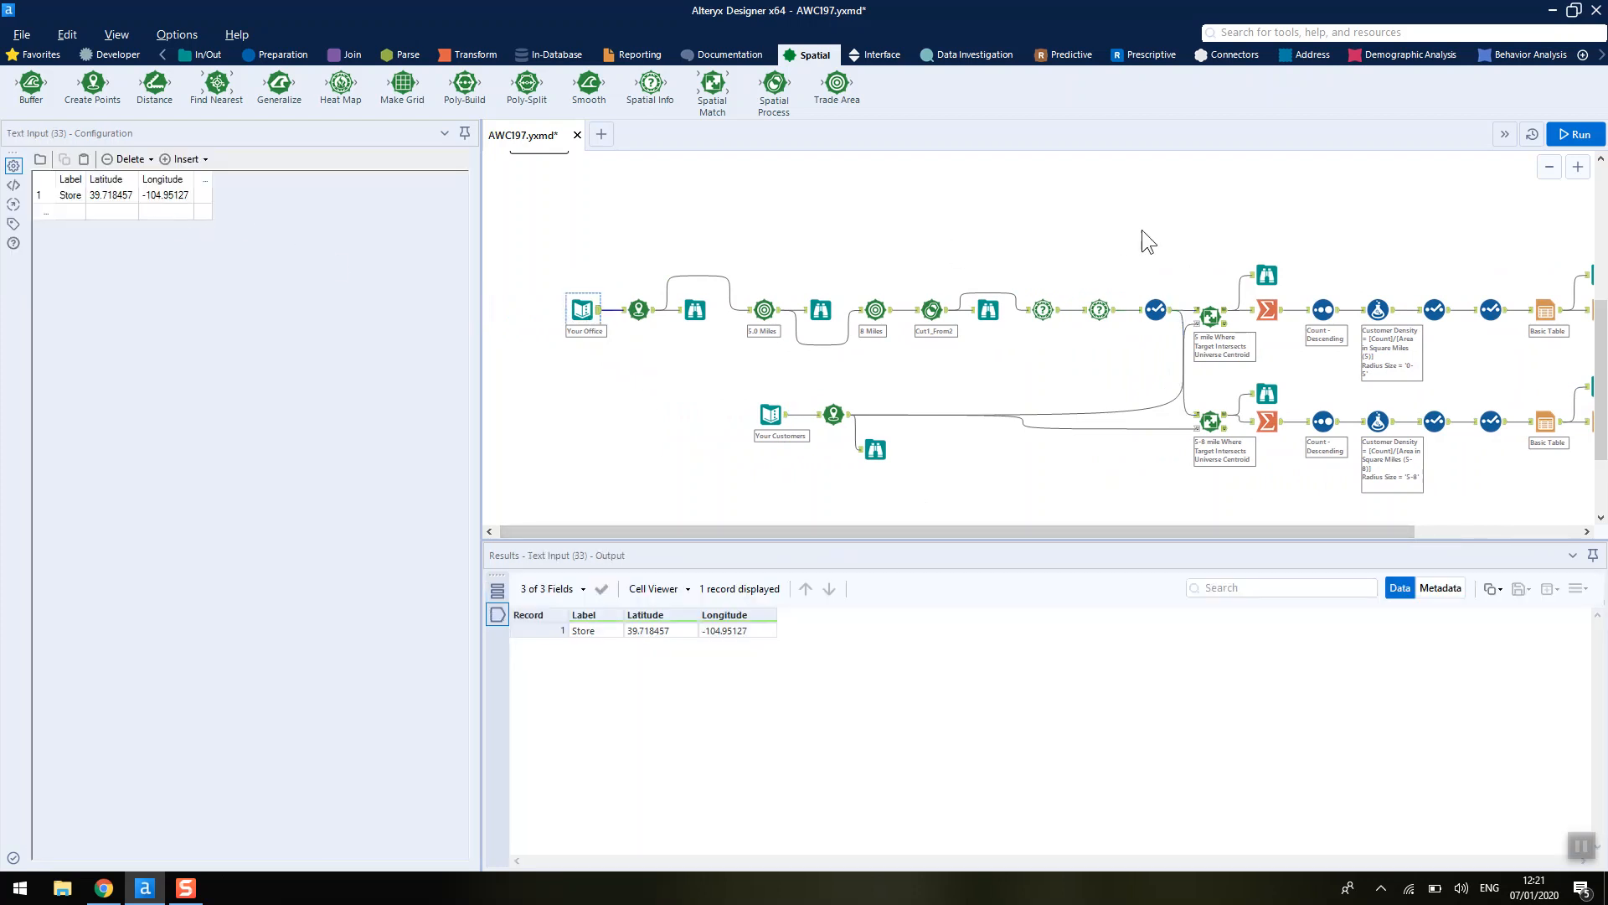
click(1156, 310)
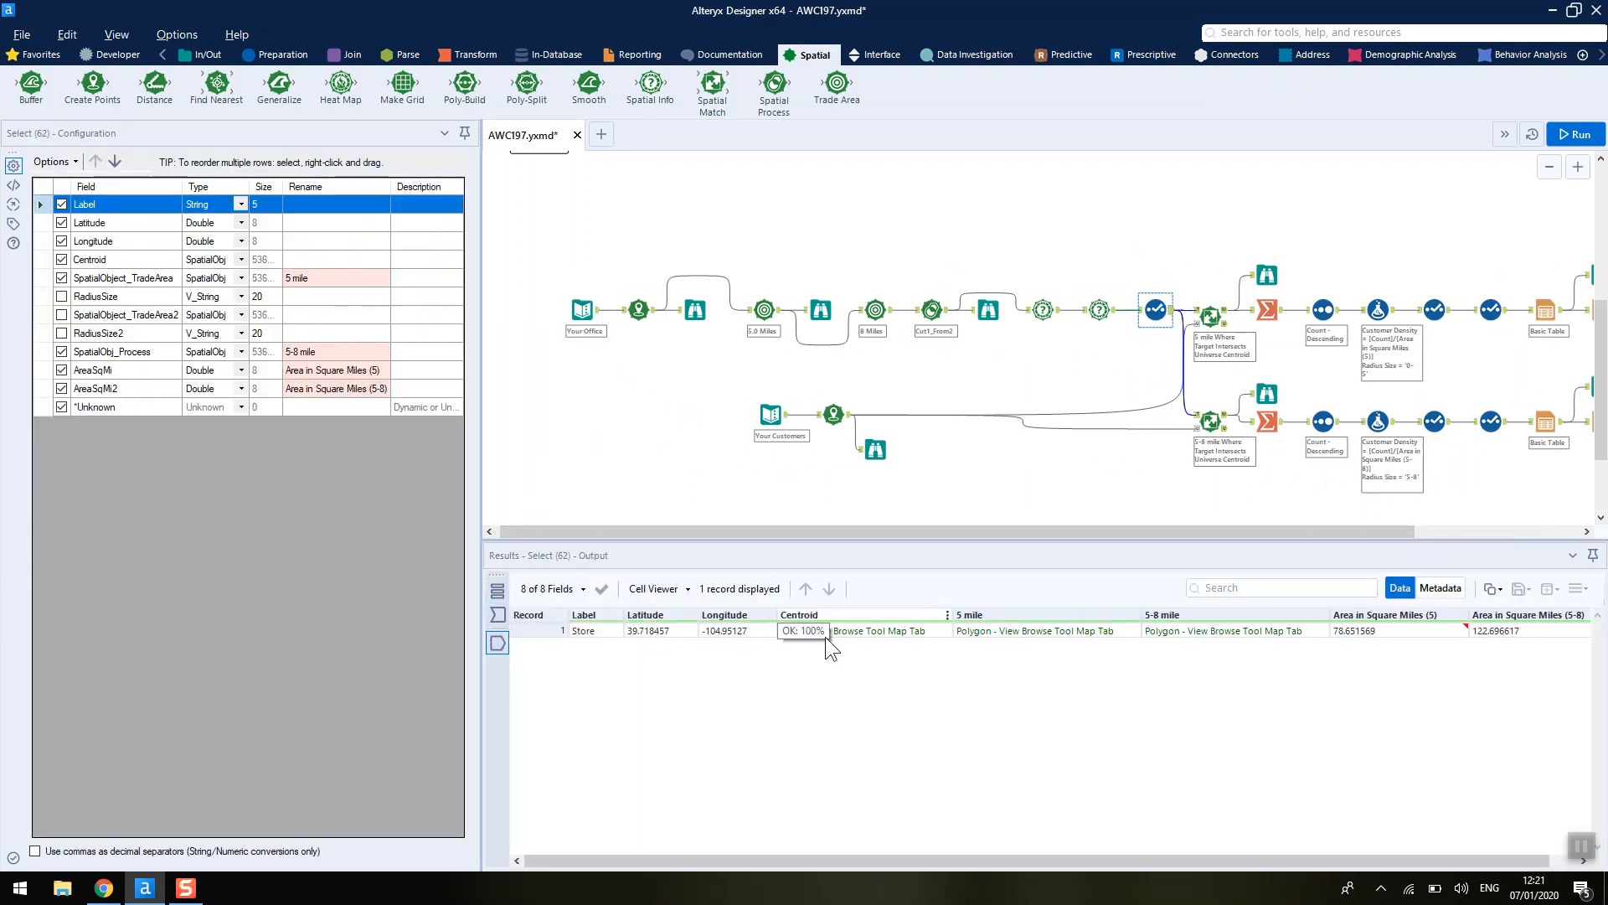
drag(1124, 862, 1149, 861)
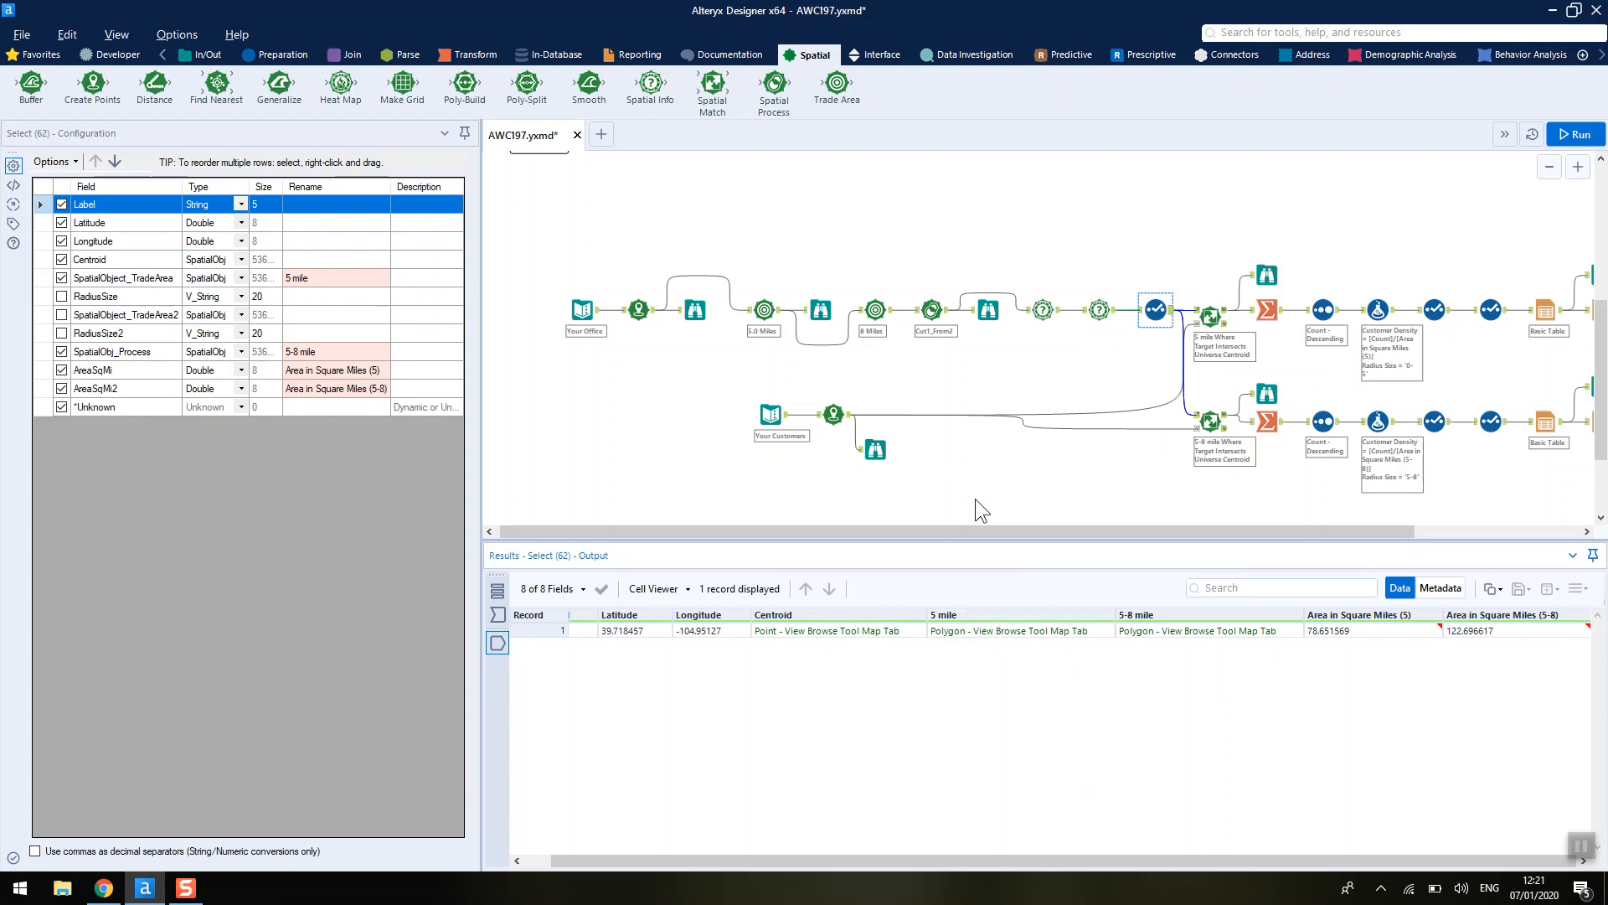
drag(982, 526, 1145, 526)
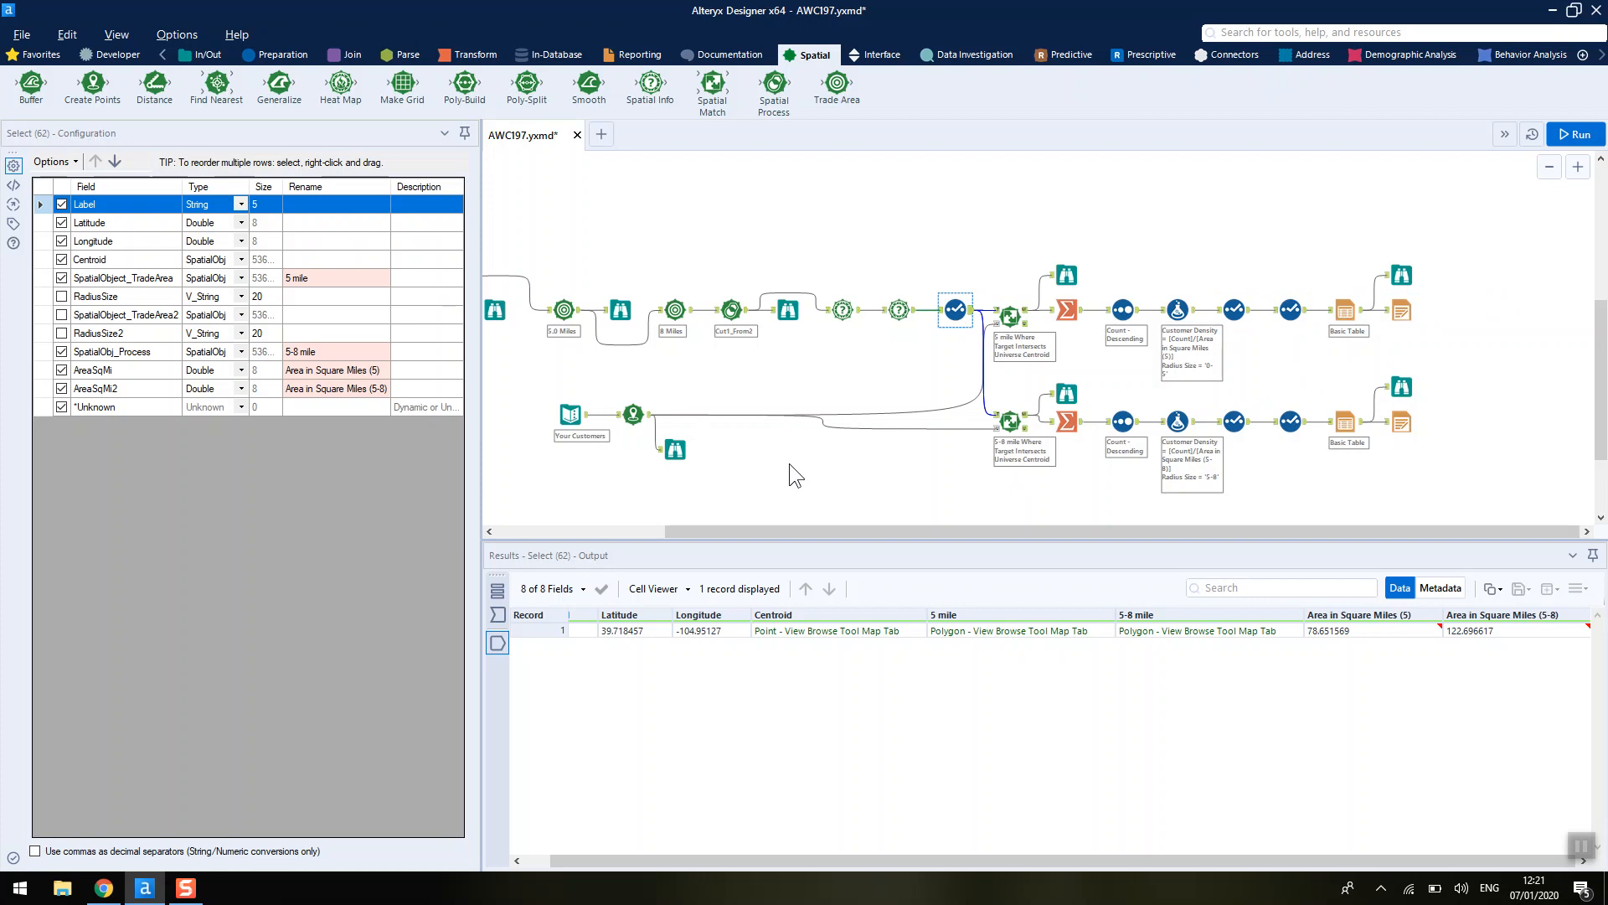
click(585, 415)
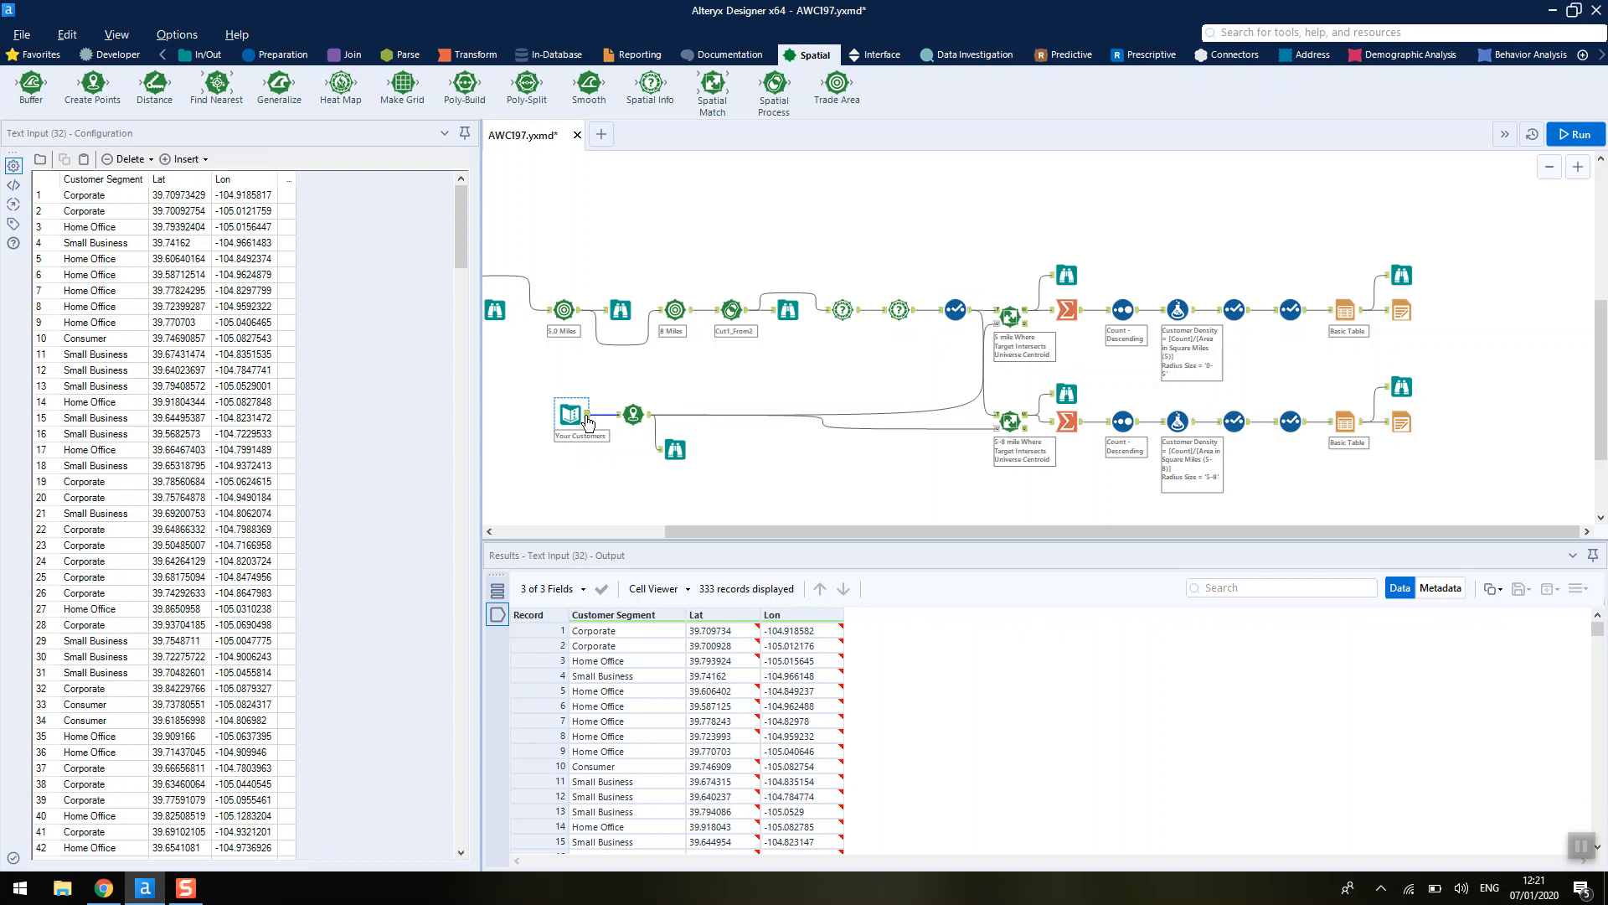
- Display the customer centroid points on the map of the Browse tool after the customer input
click(675, 450)
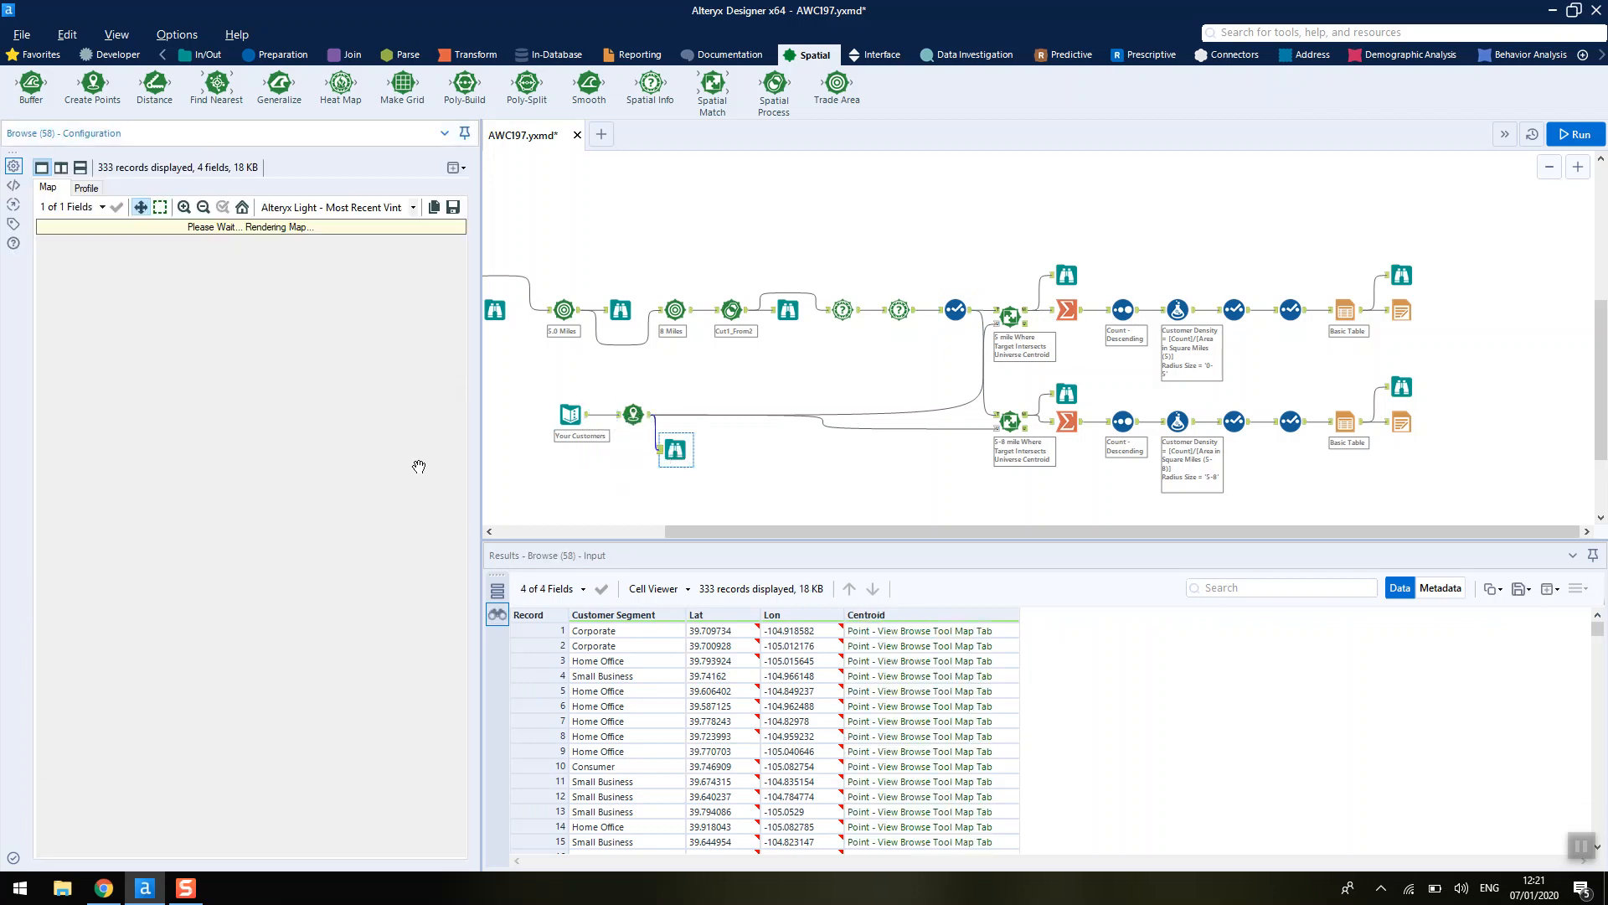
scroll(183, 648, up, 1)
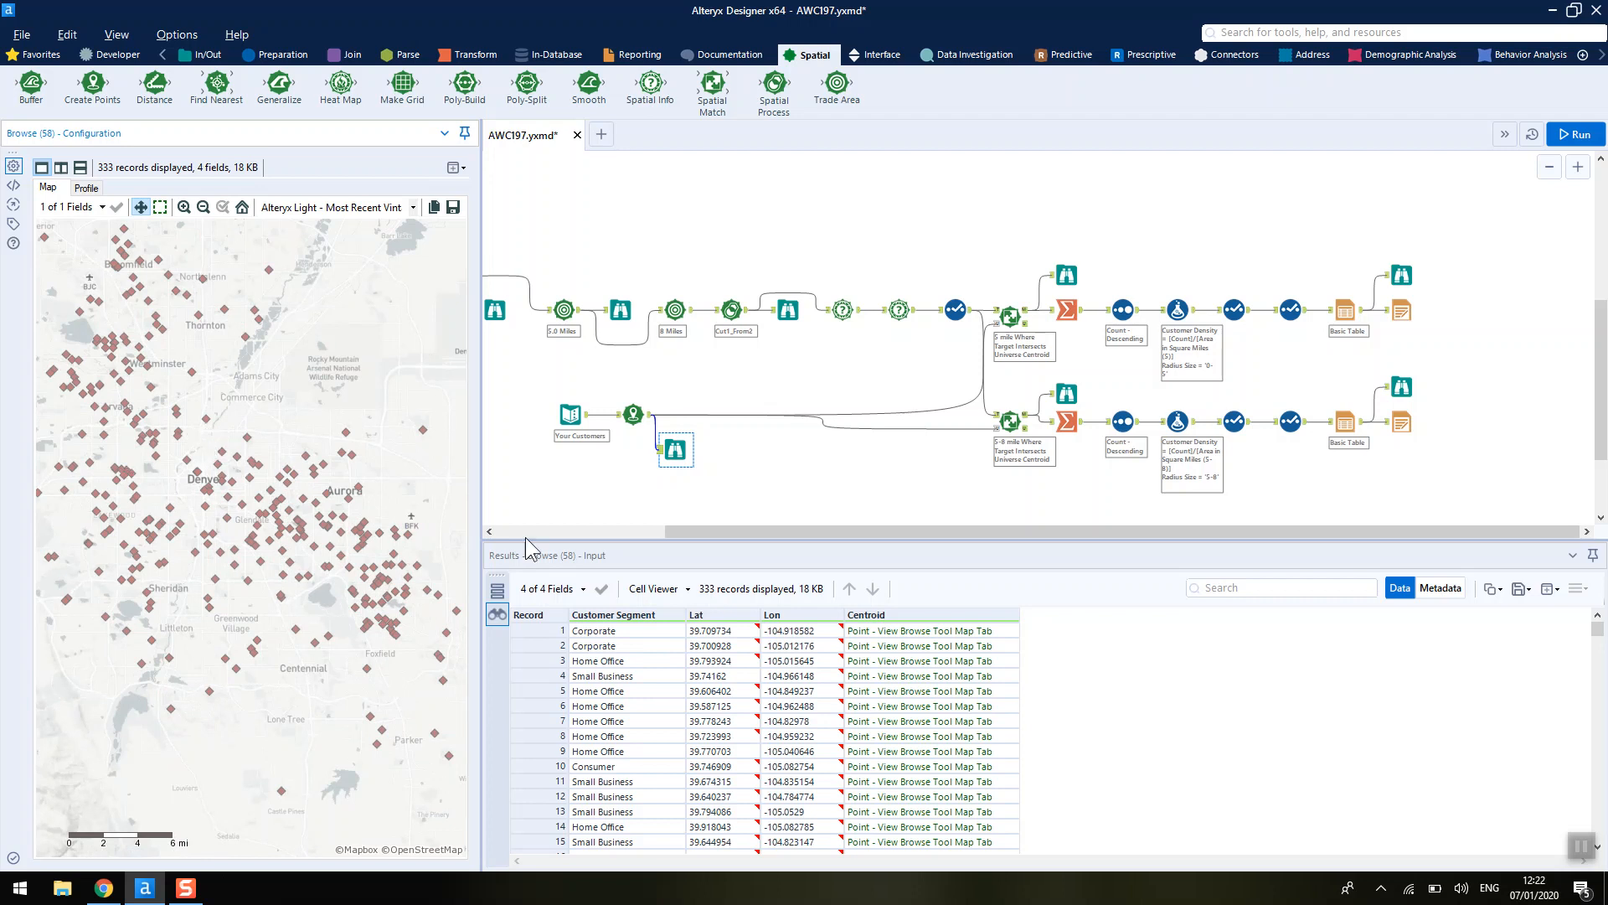
- Inspect the 5-mile Spatial Match tool's target and universe settings and its universe input data
click(1022, 330)
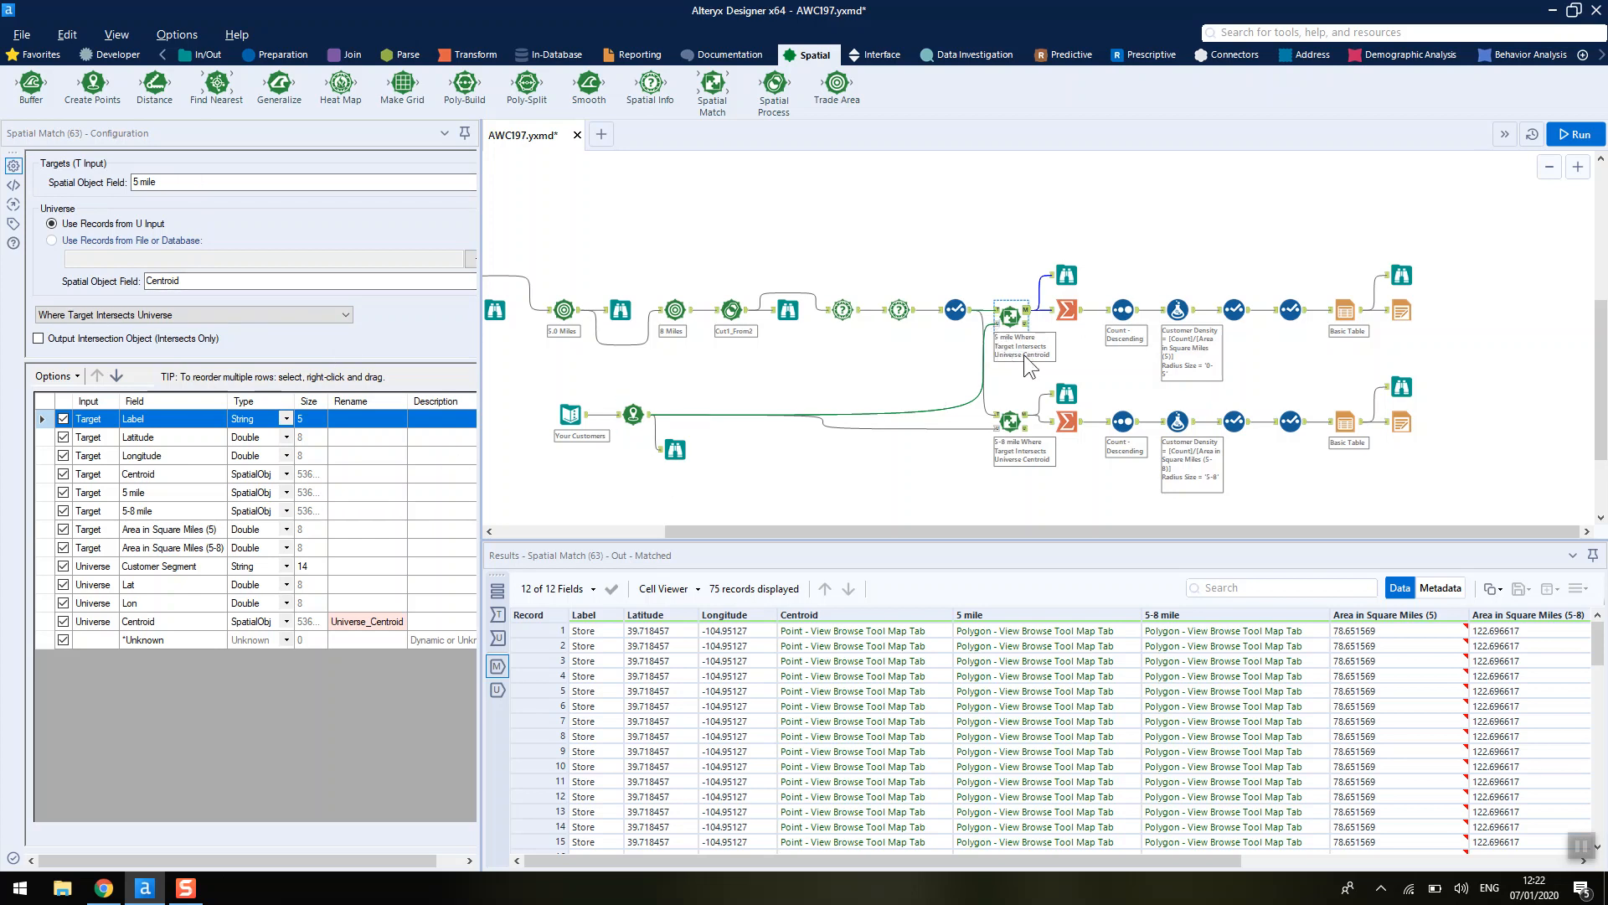
scroll(1024, 354, up, 5)
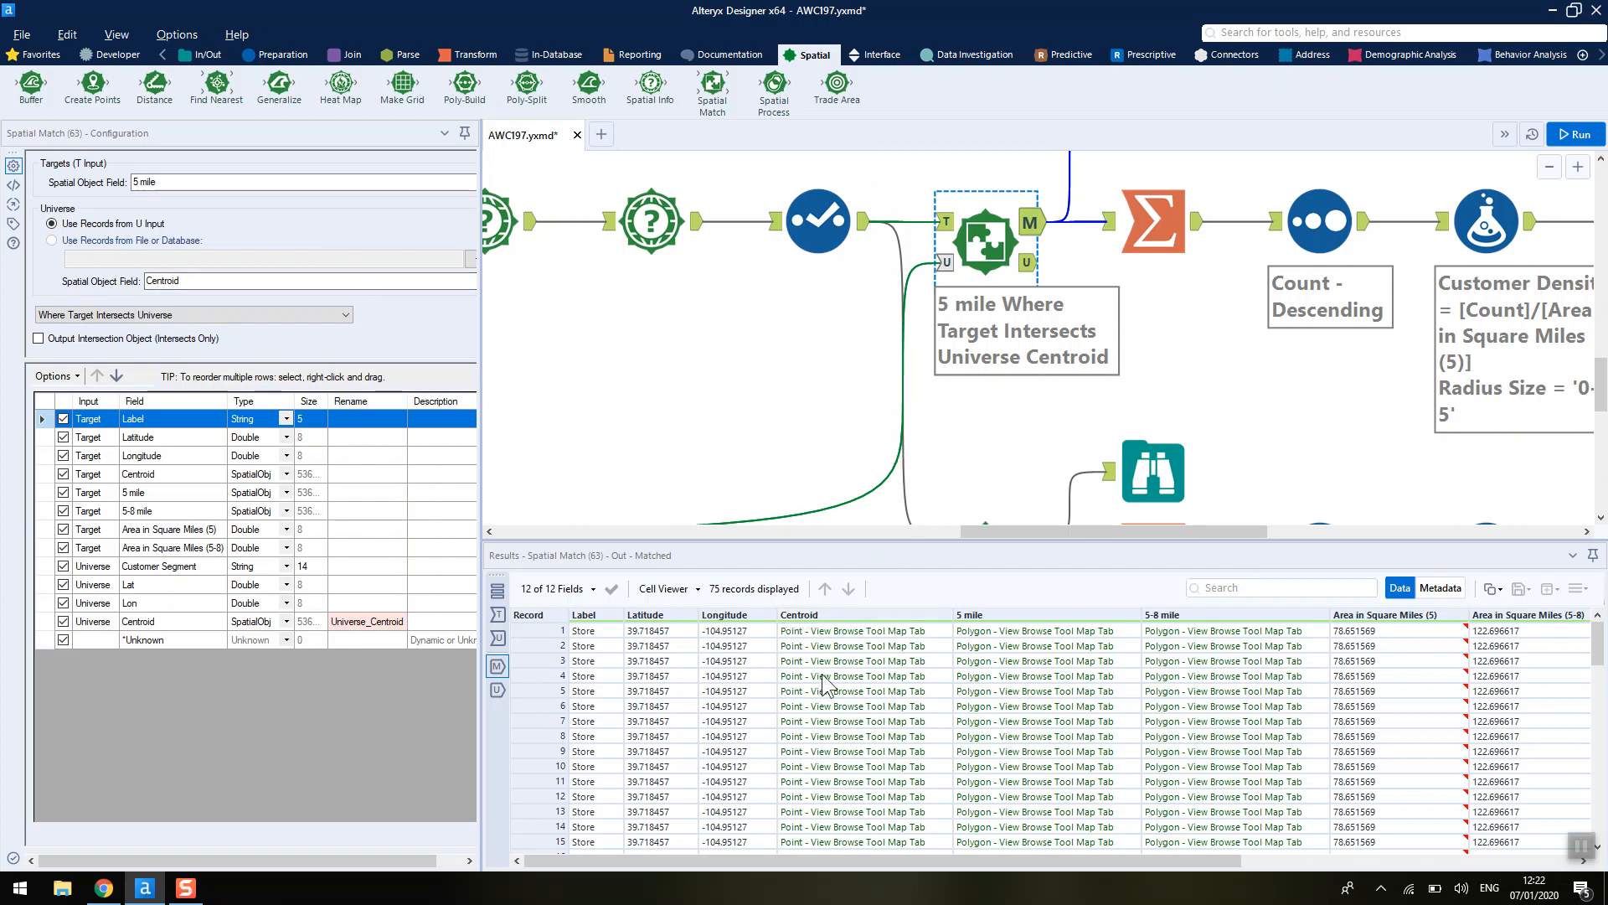
drag(986, 533, 978, 534)
click(973, 262)
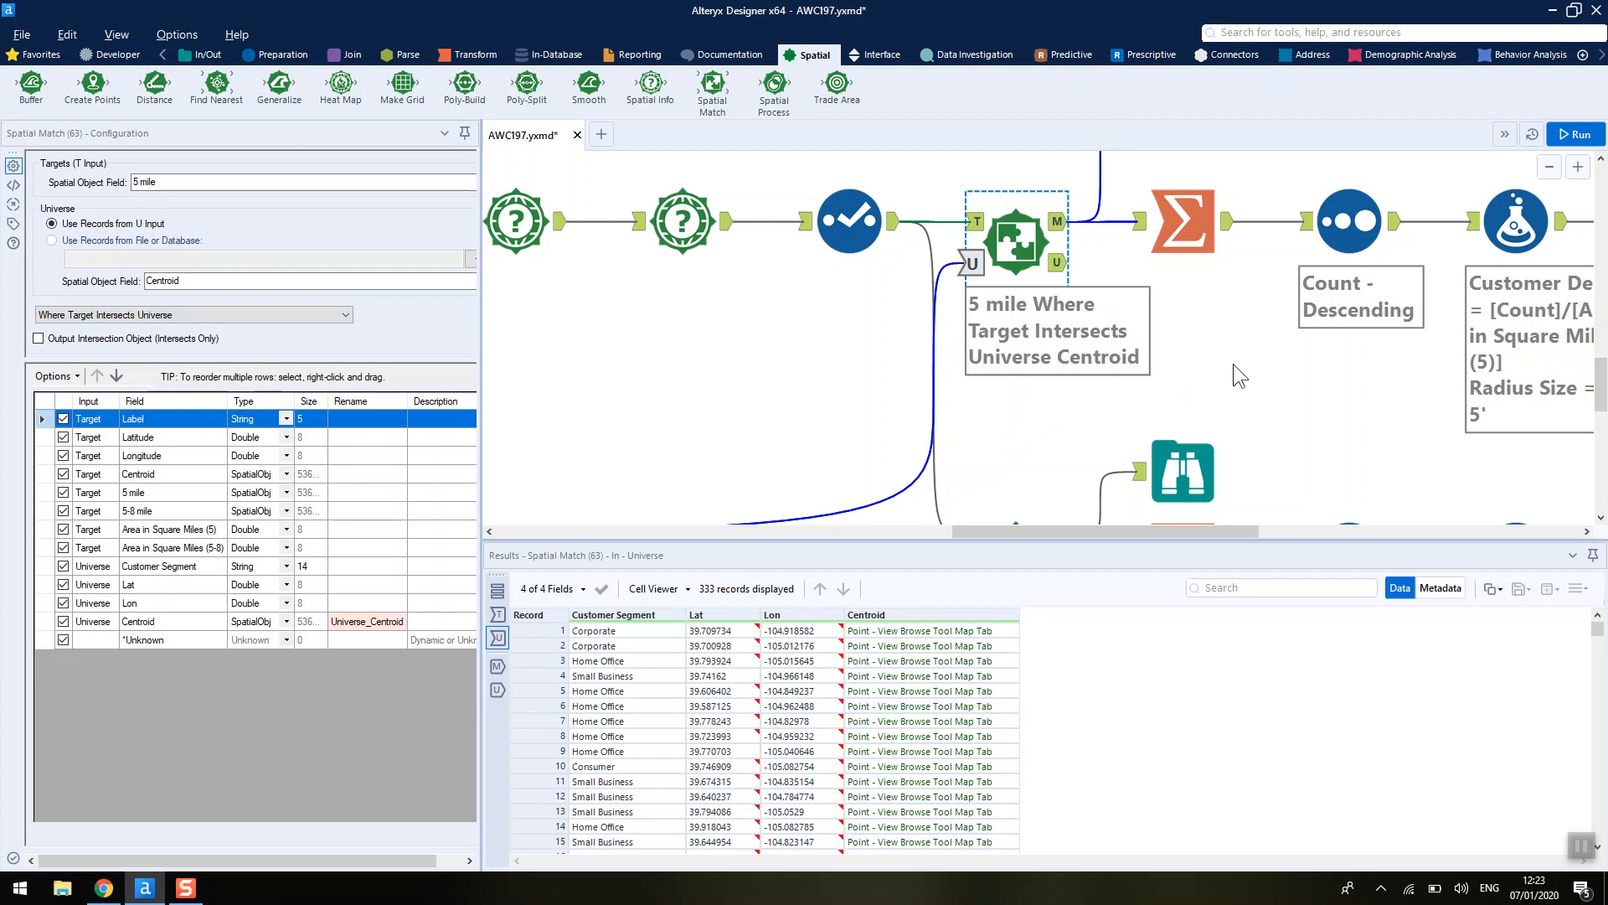
- Compare the matched customers on the maps of the Browse tools after the 5-mile and 5-8 mile Spatial Match tools
scroll(1234, 363, up, 3)
click(1199, 326)
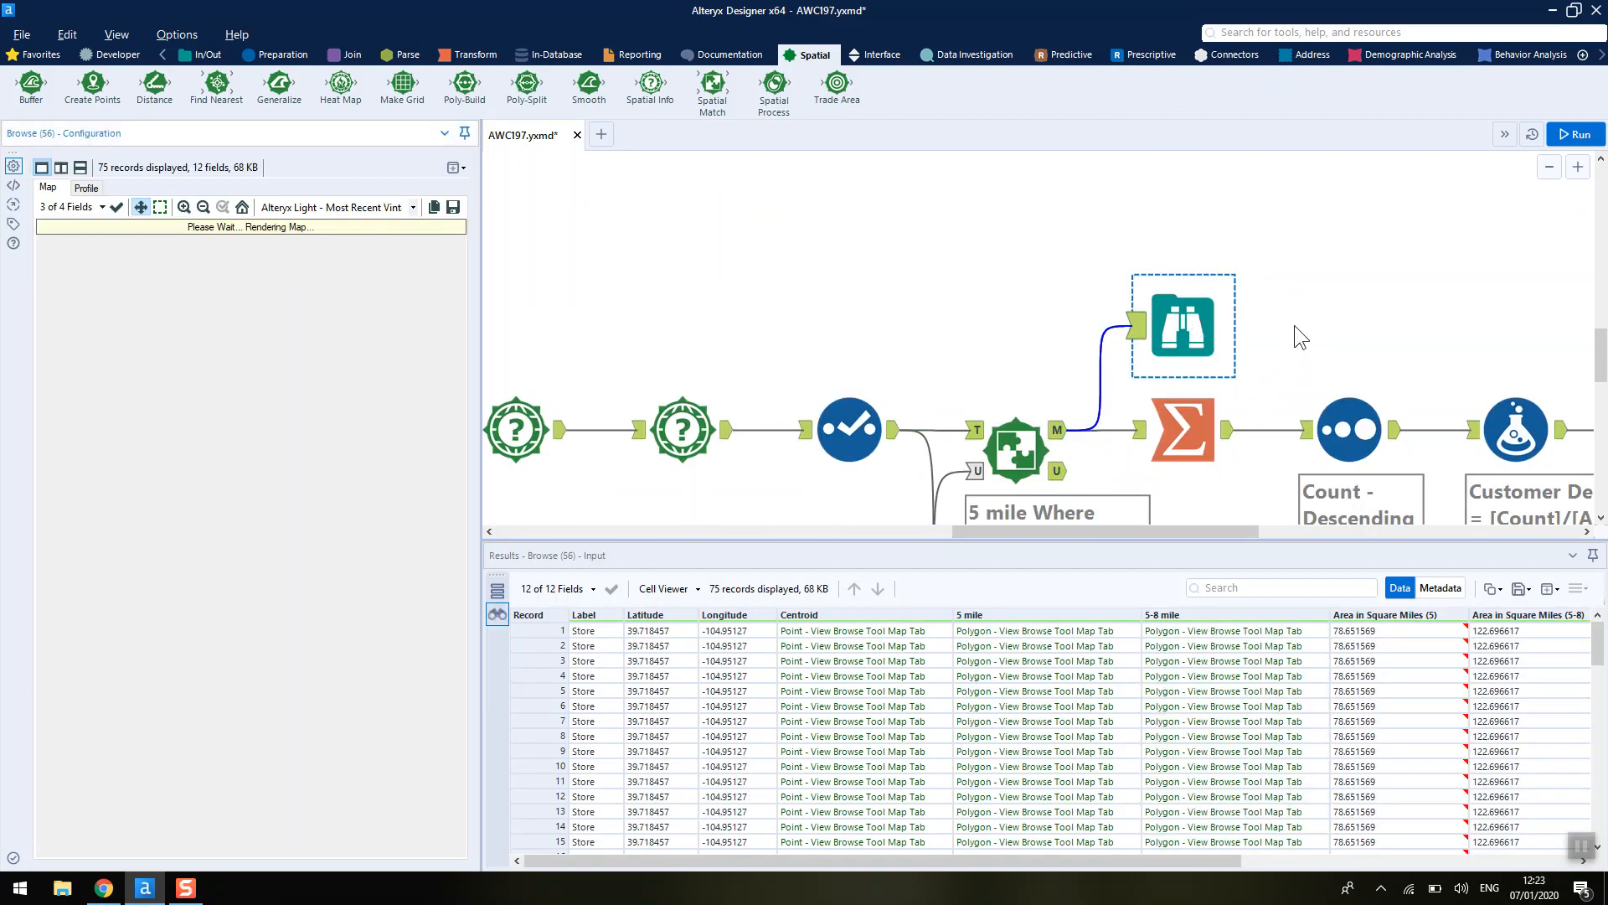
scroll(1294, 325, down, 1)
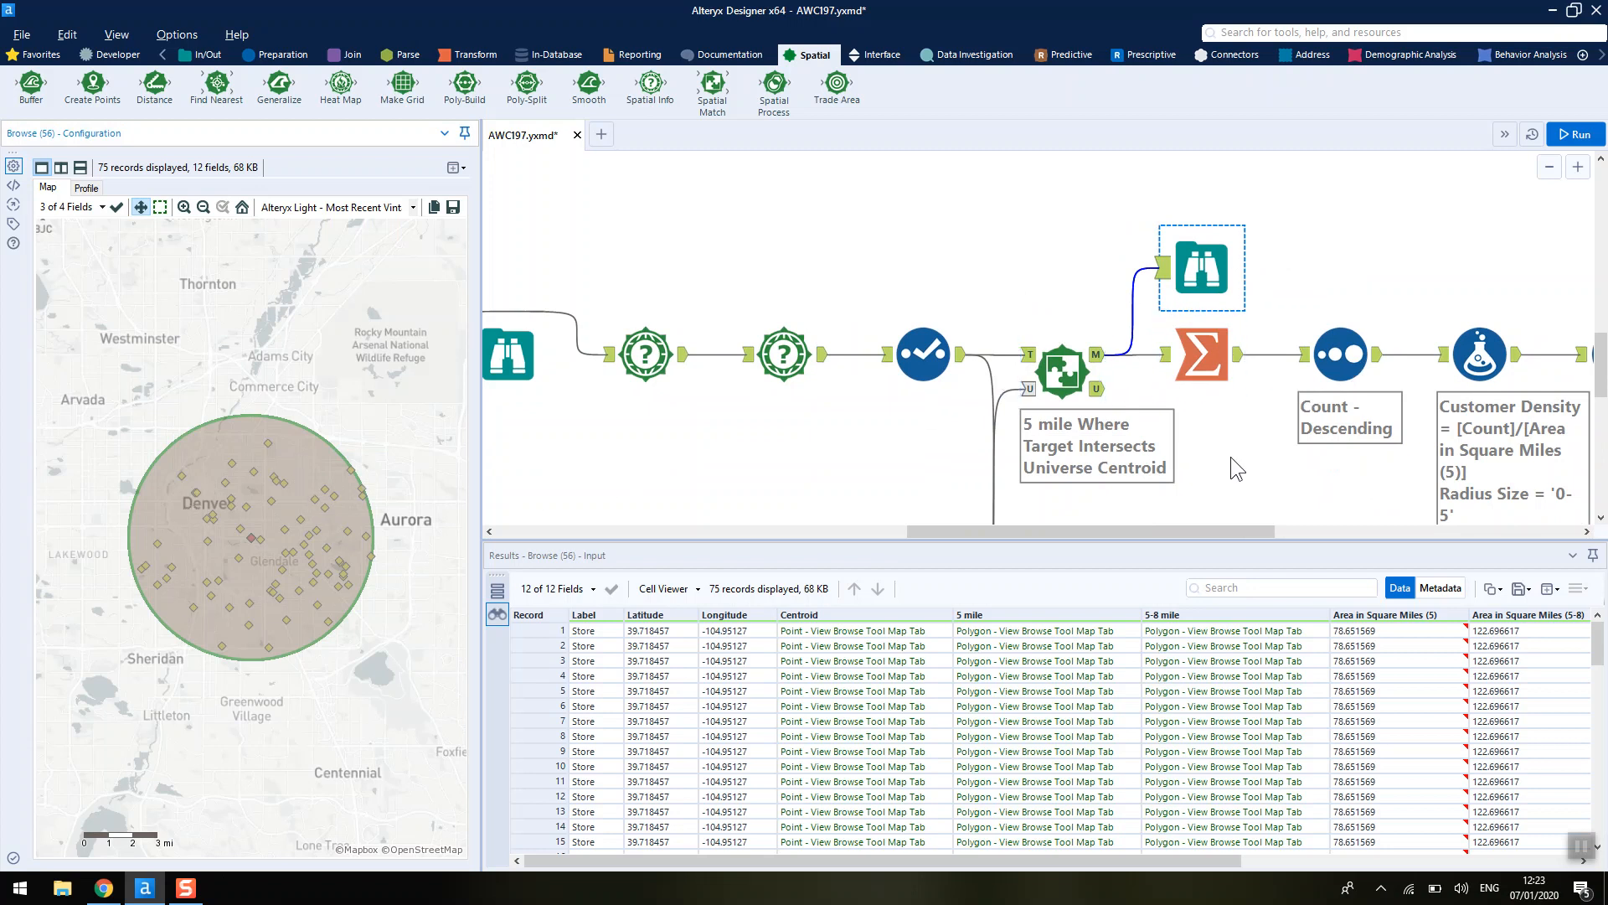
scroll(1229, 460, down, 3)
click(1203, 329)
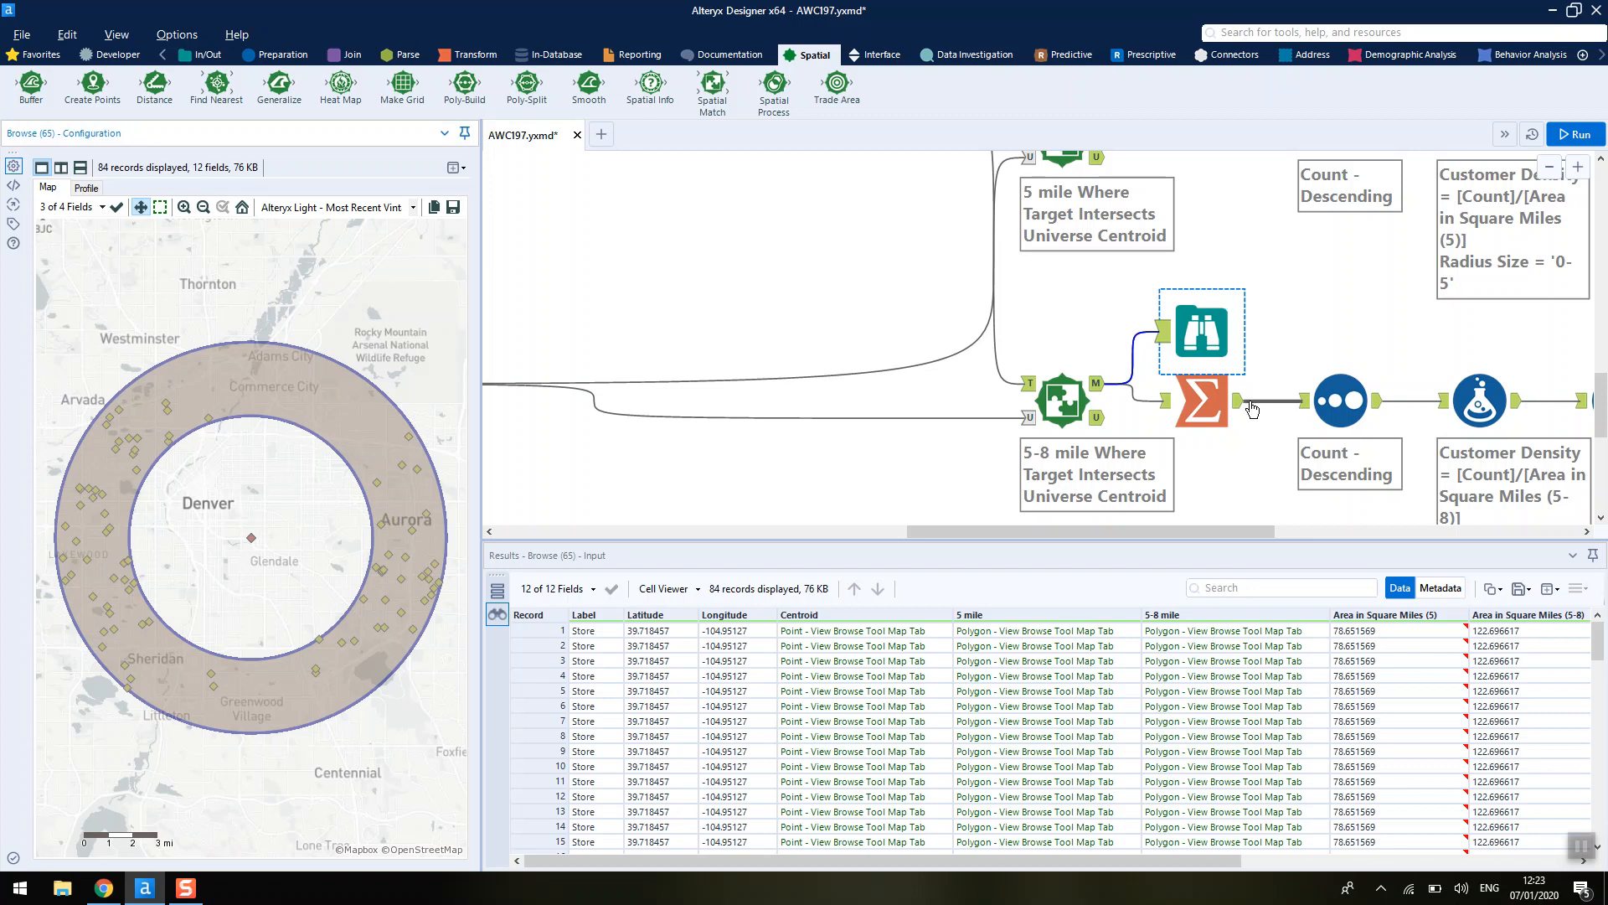
scroll(1330, 324, up, 3)
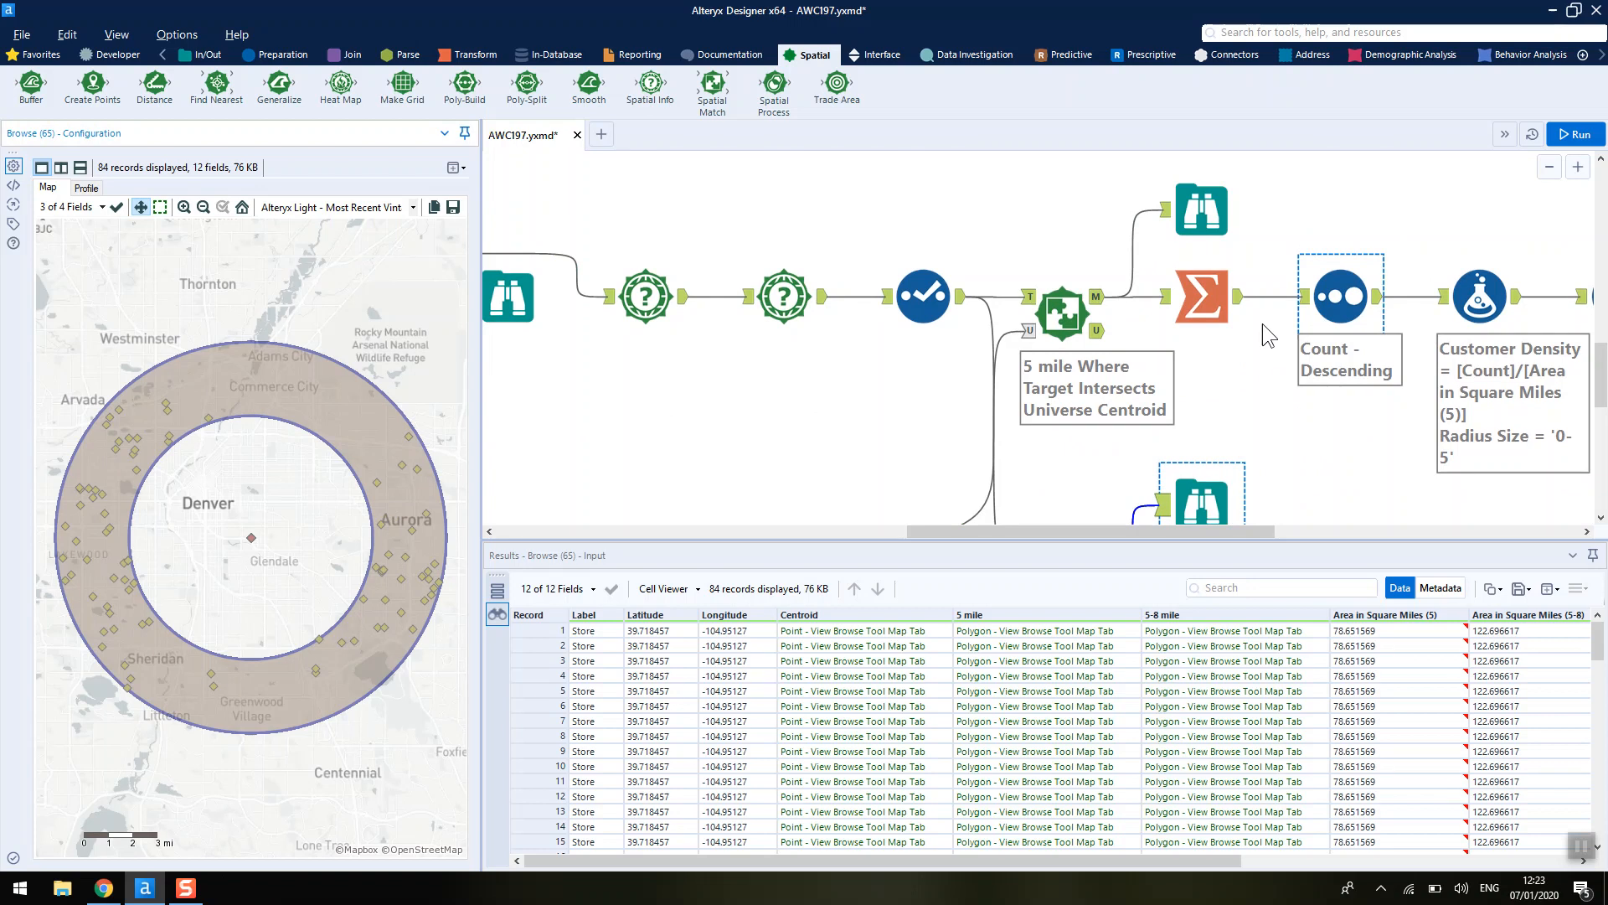
click(1202, 211)
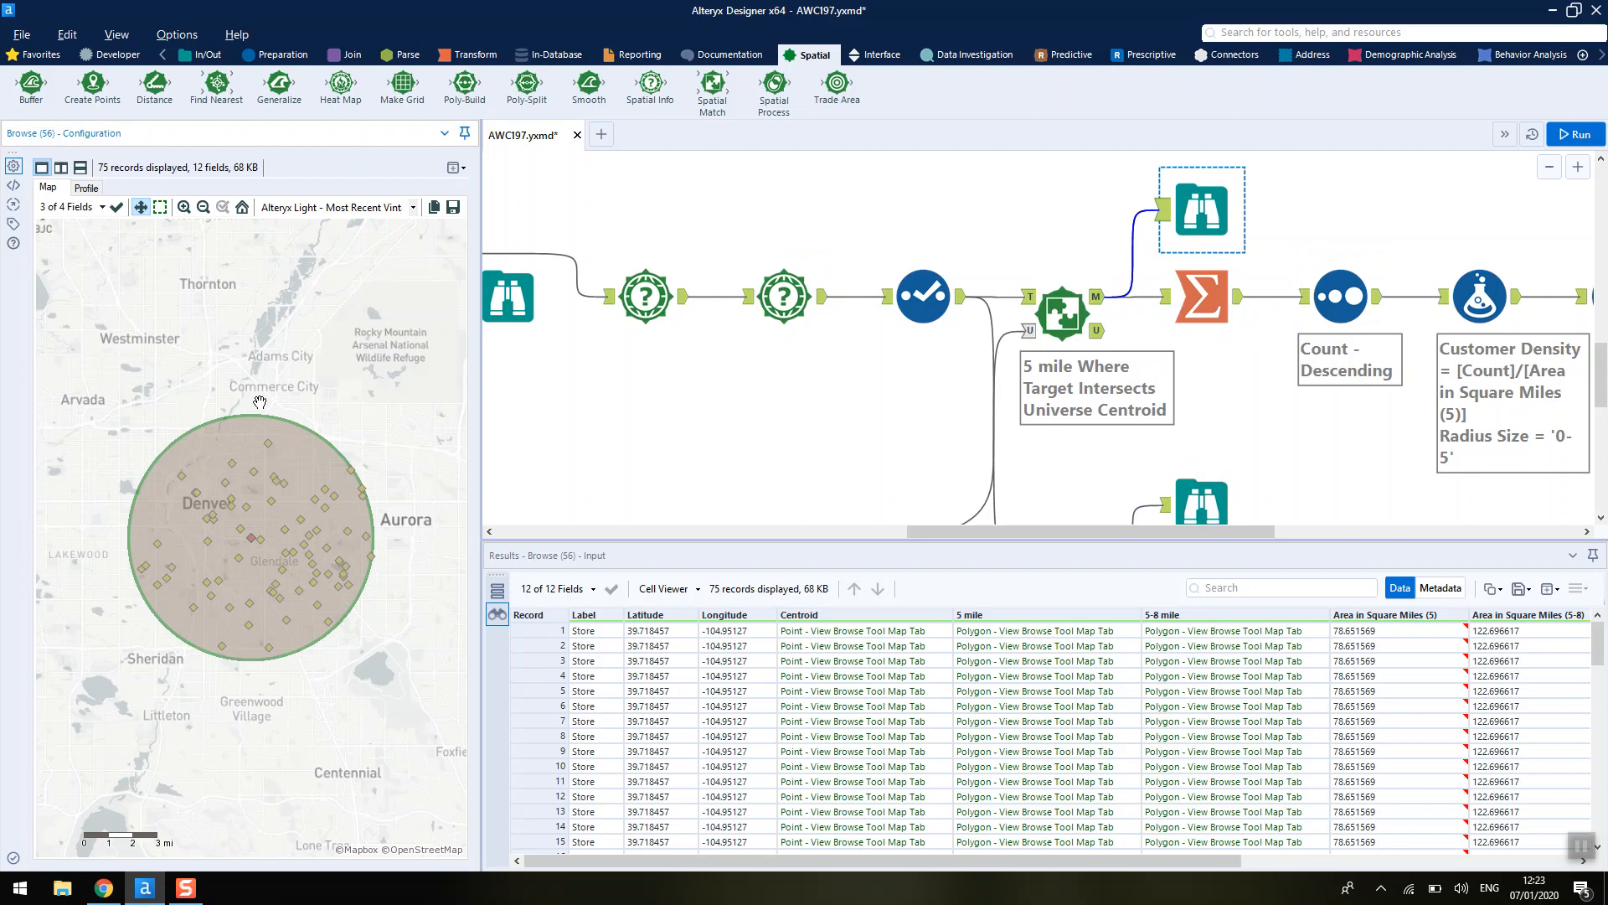
- Check the expected 0-5 report PDF and inspect the Summarize tool's group-by and count actions
click(104, 887)
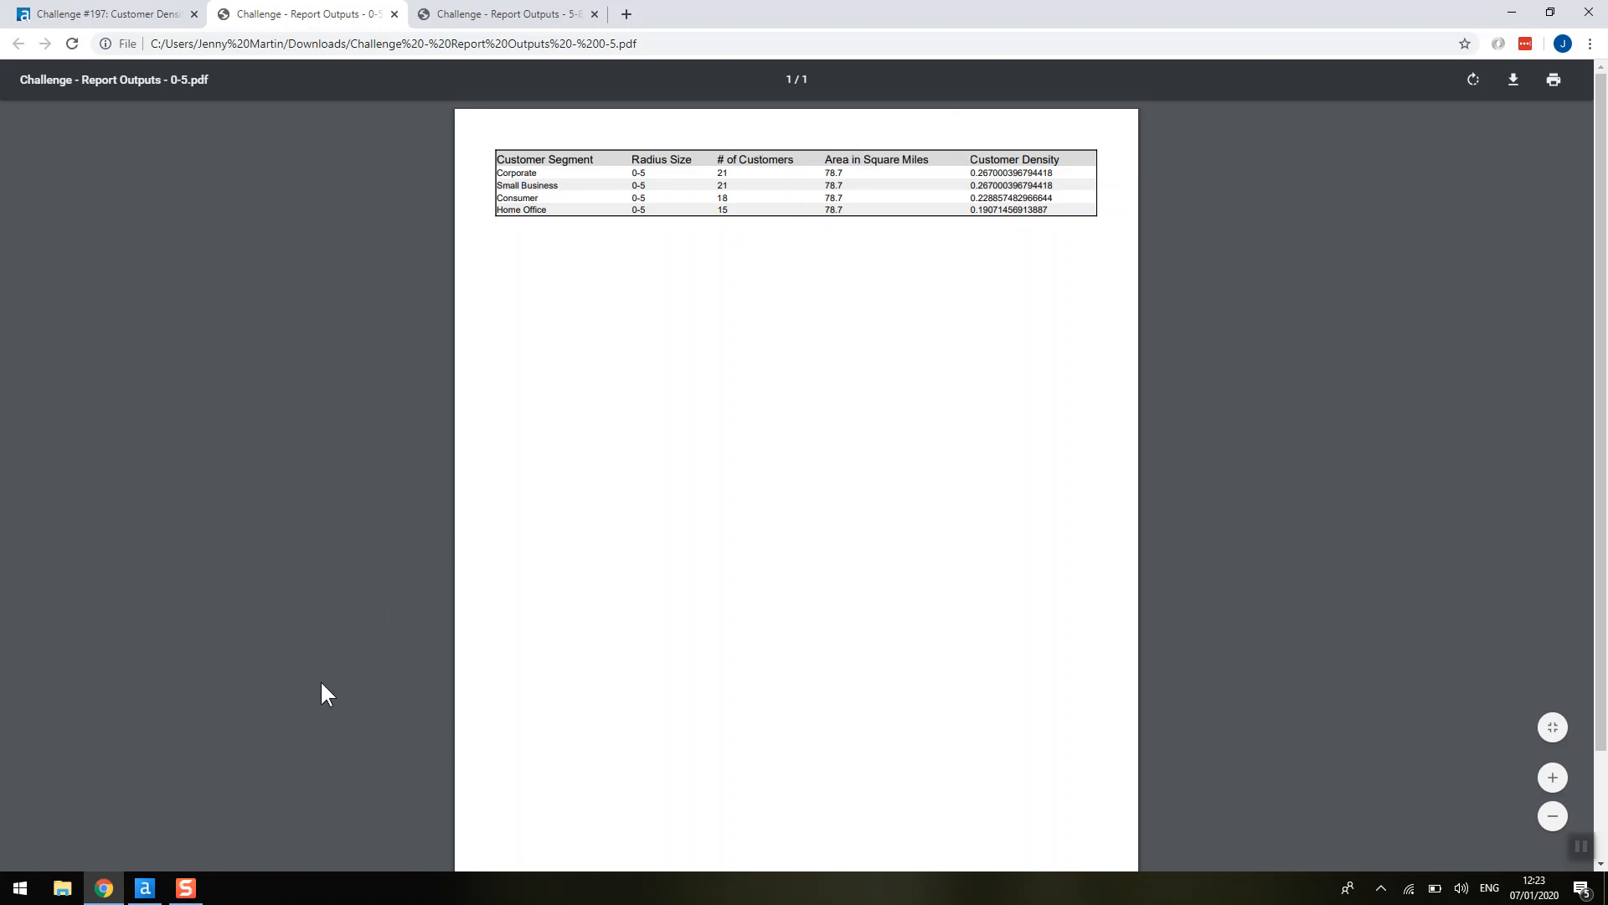
click(145, 888)
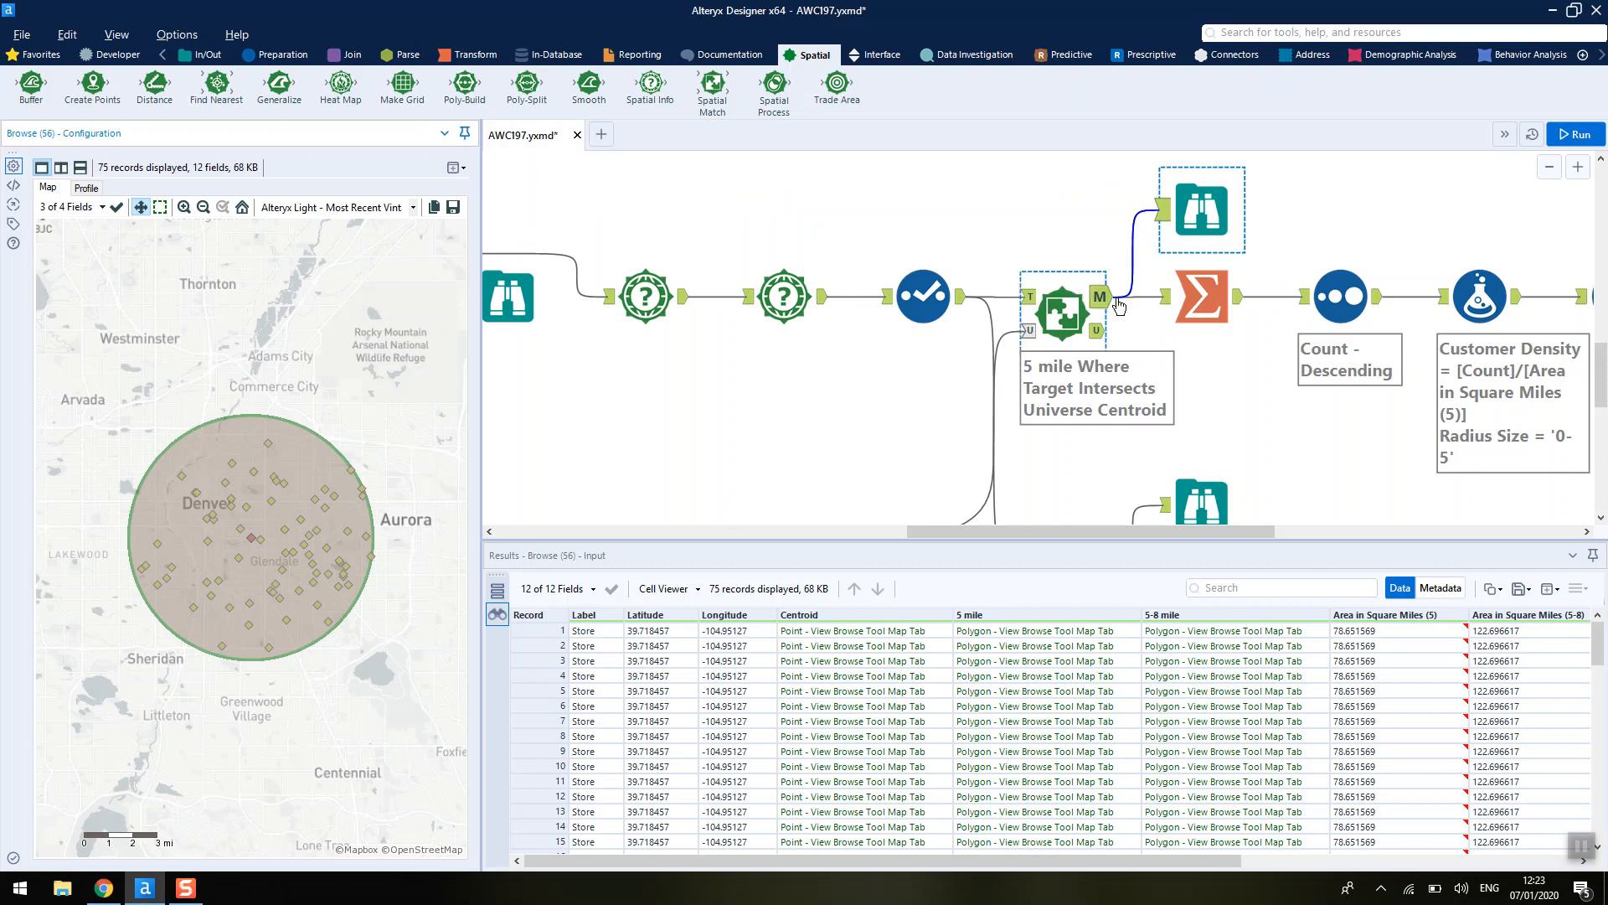
click(1202, 300)
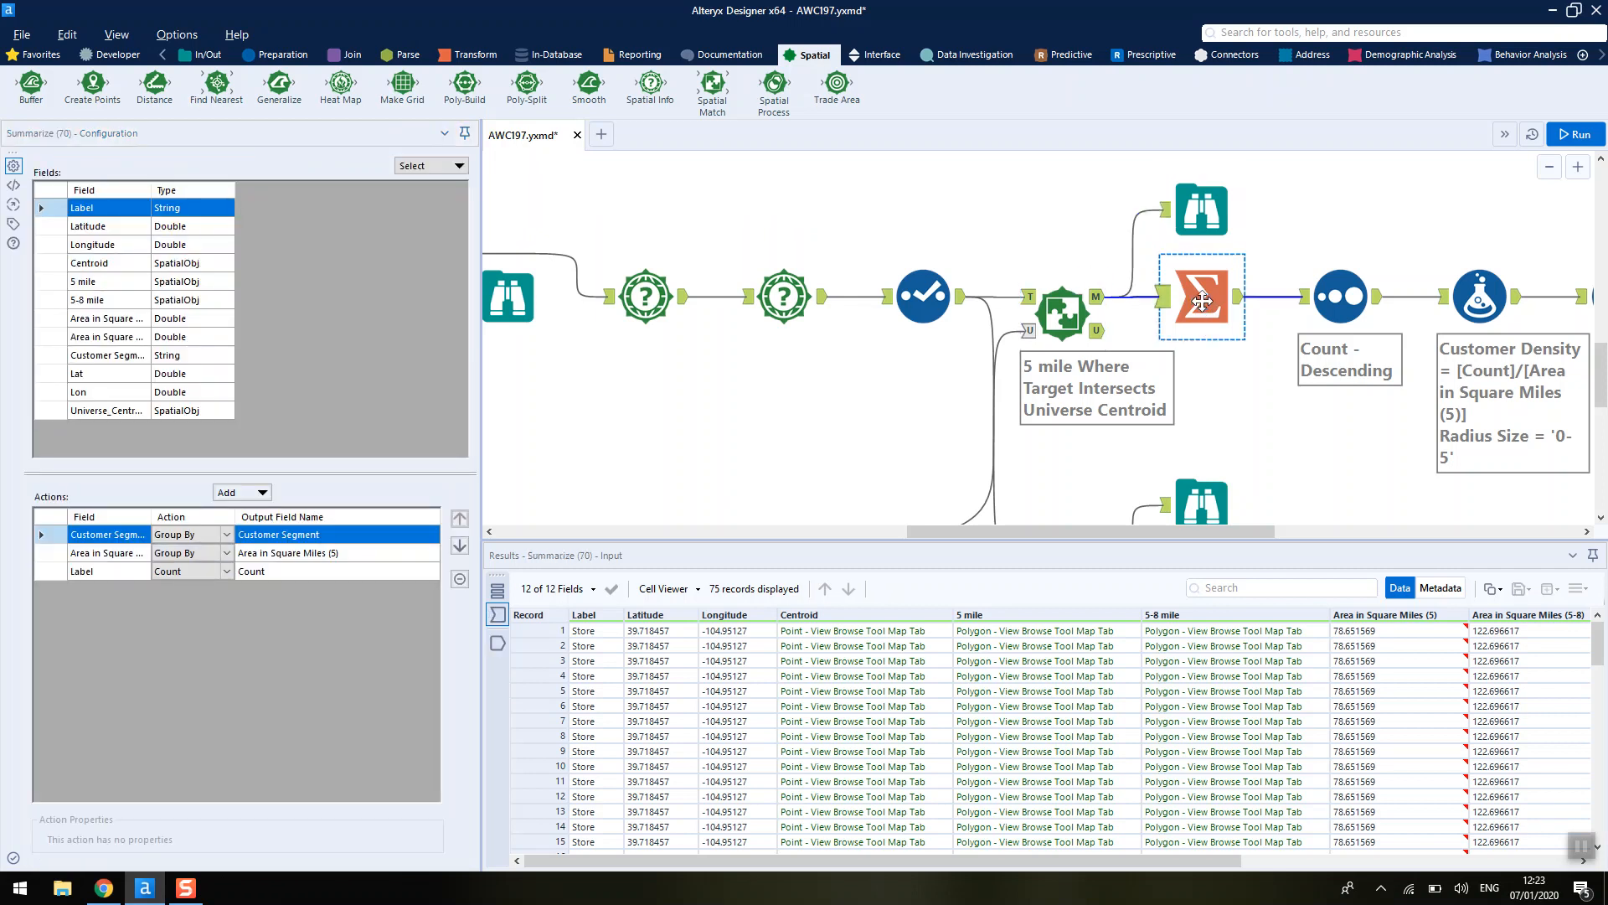
click(344, 556)
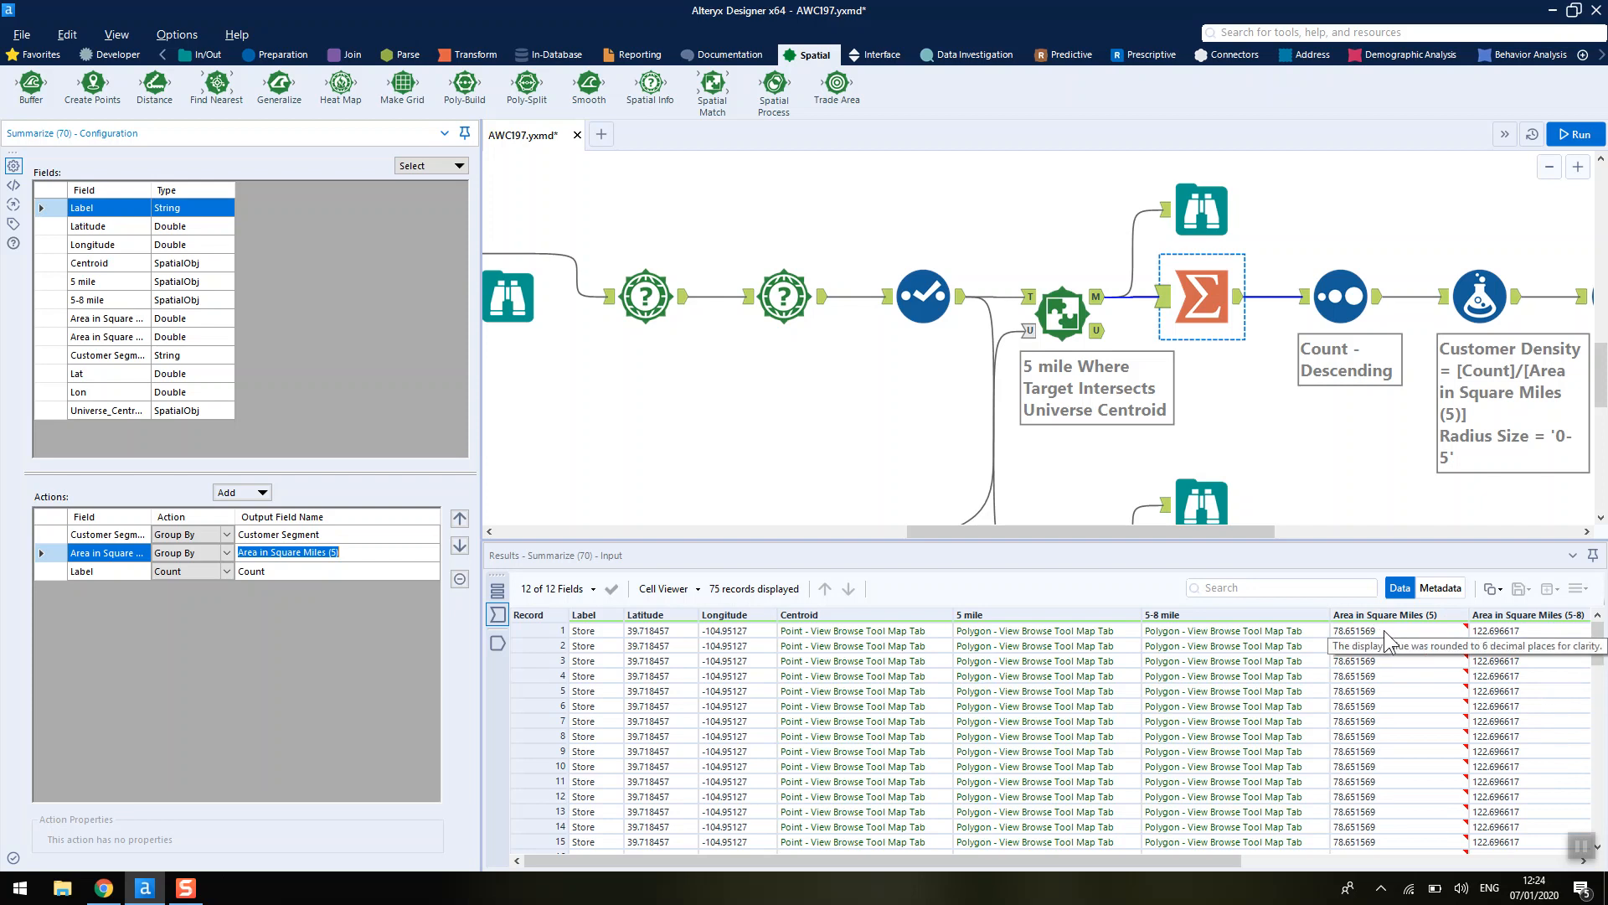
click(102, 575)
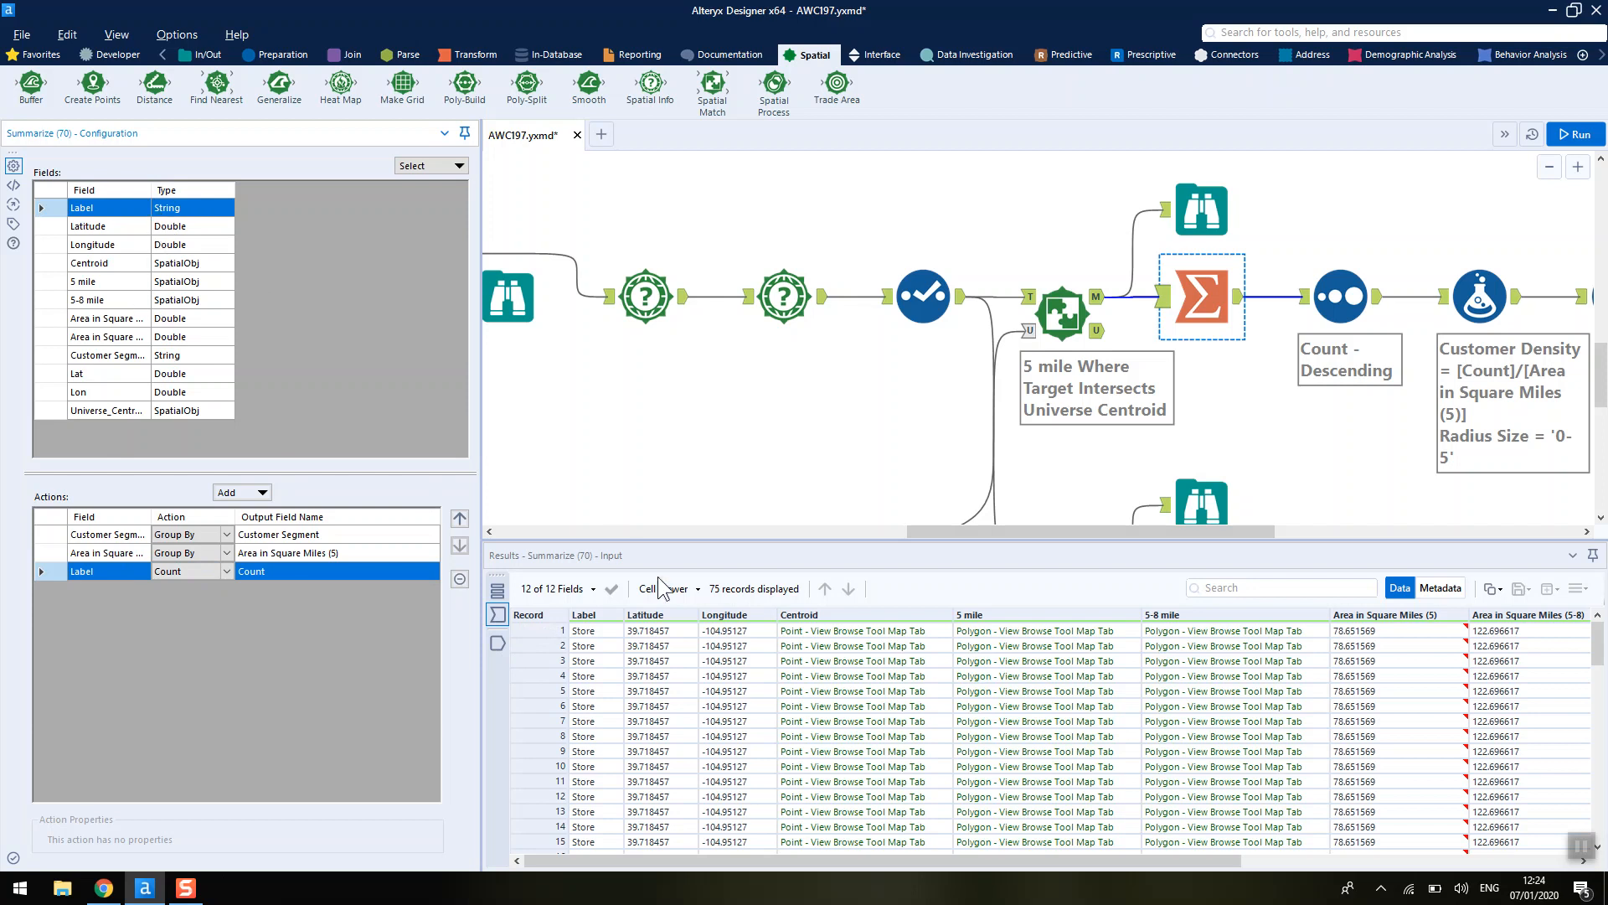
- View the Summarize tool's output and compare it with the expected 0-5 report
scroll(764, 665, down, 13)
scroll(770, 677, up, 13)
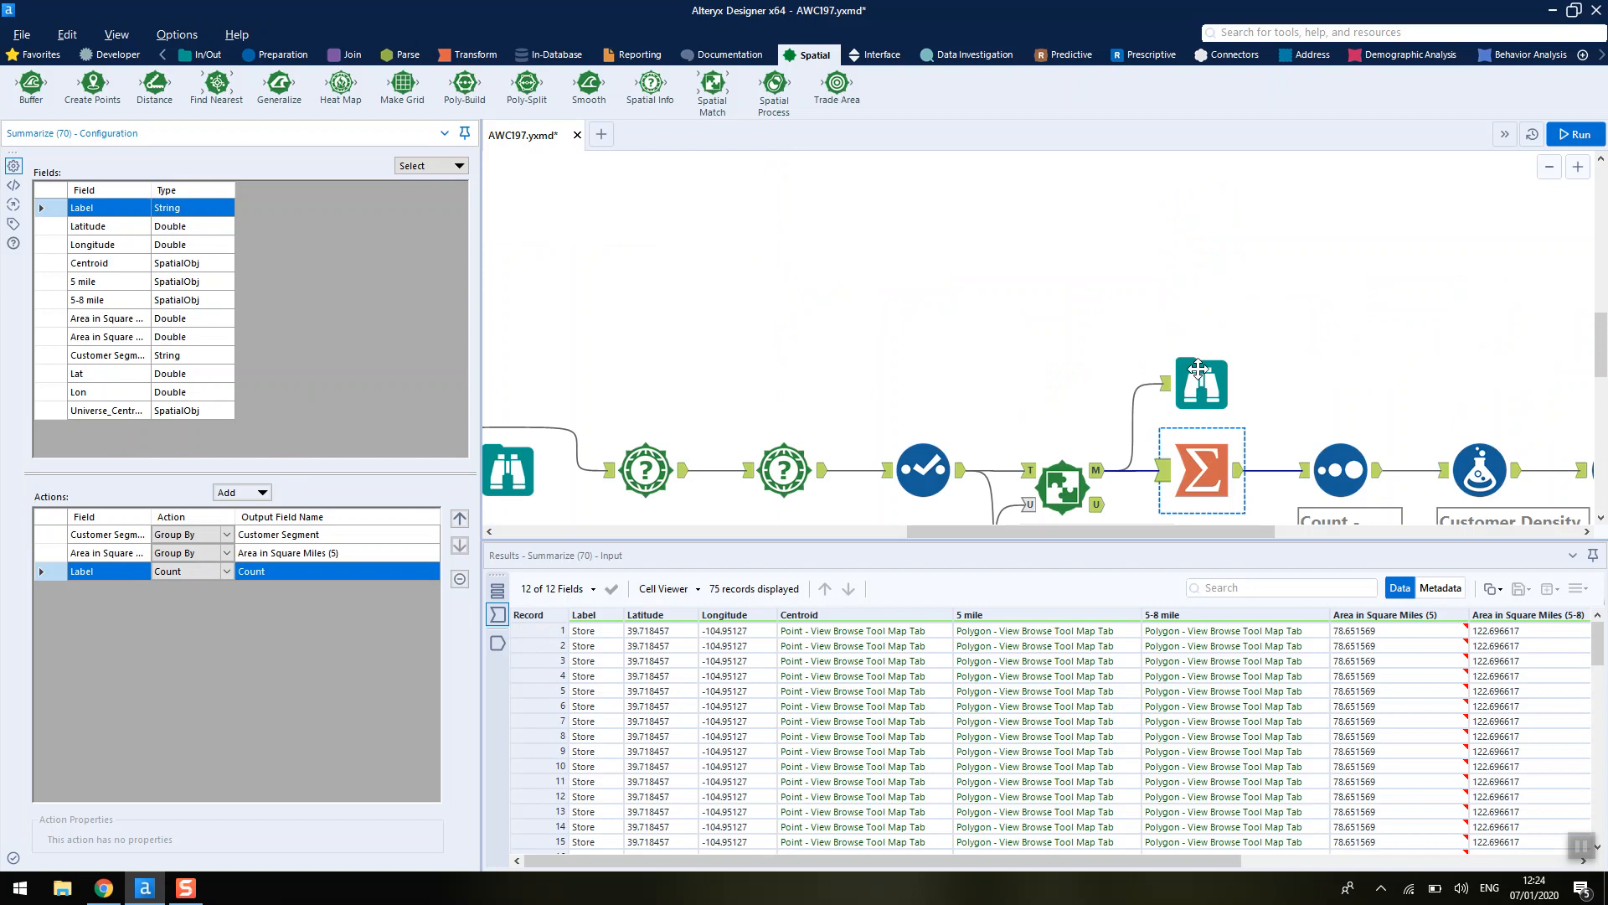
click(1239, 241)
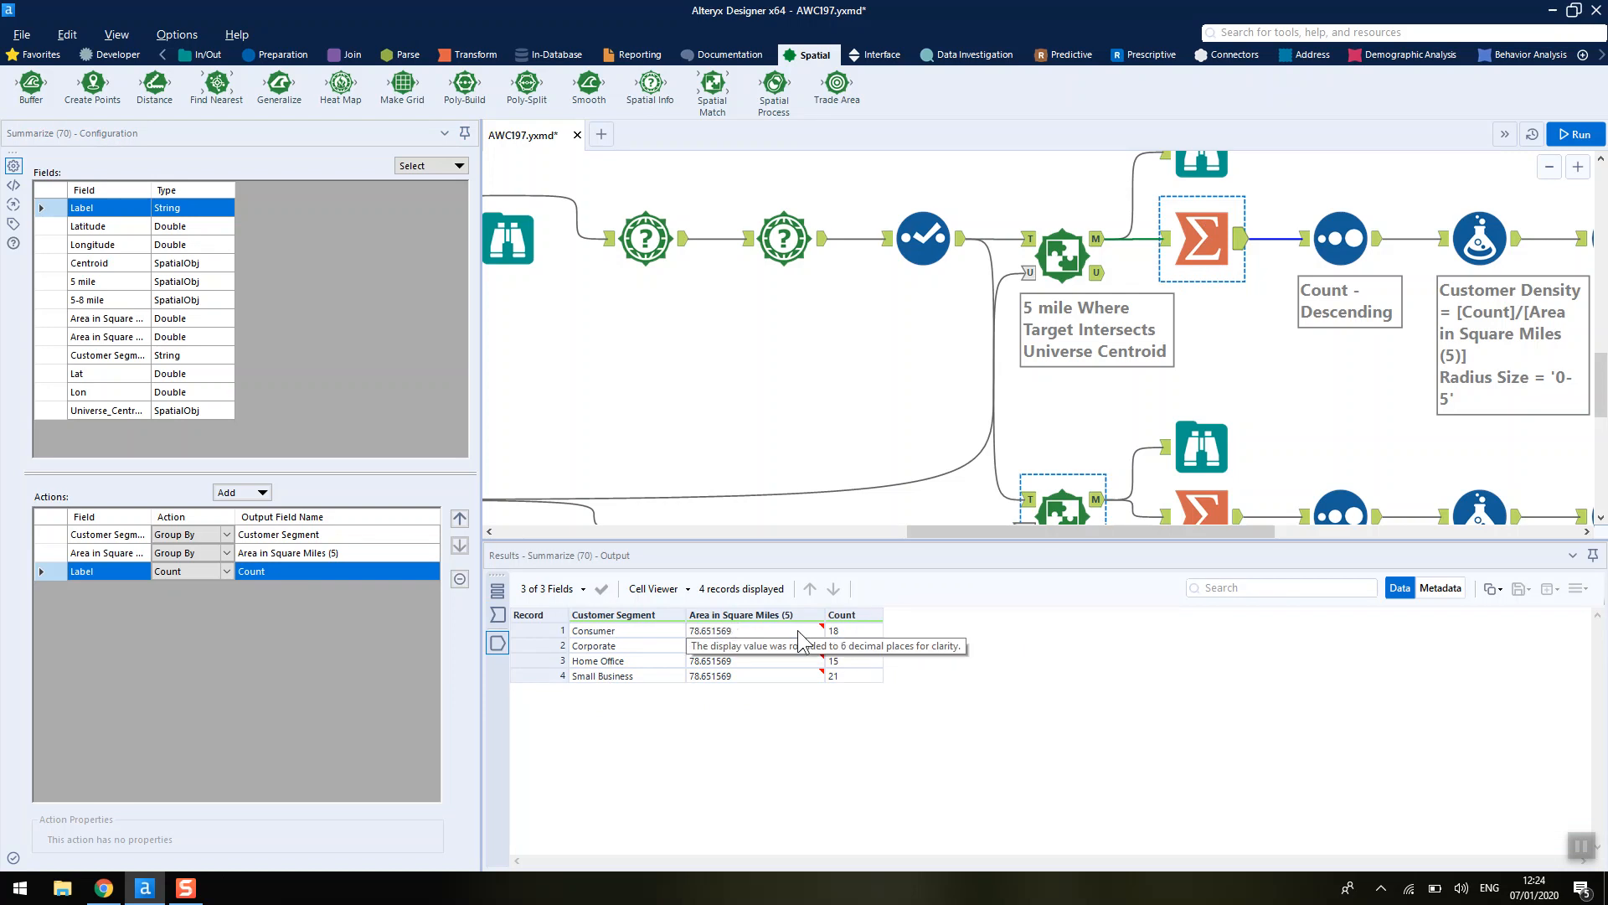
click(104, 888)
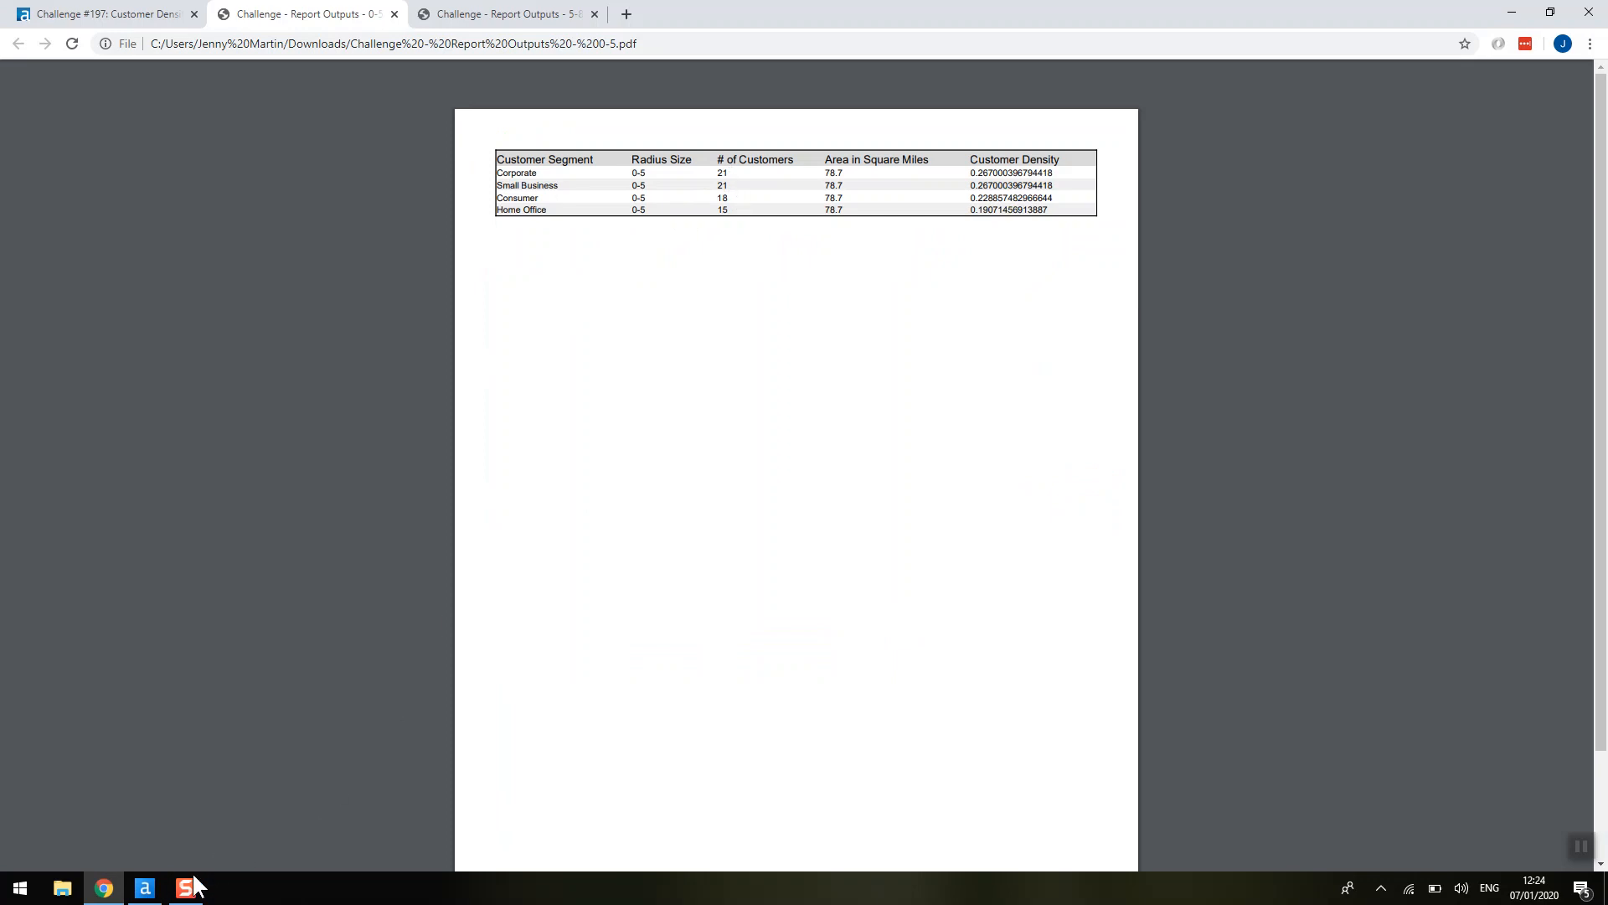
click(145, 888)
- Review the Sort tool's descending Count order and the Formula tool's Customer Density and Radius Size expressions
click(1320, 204)
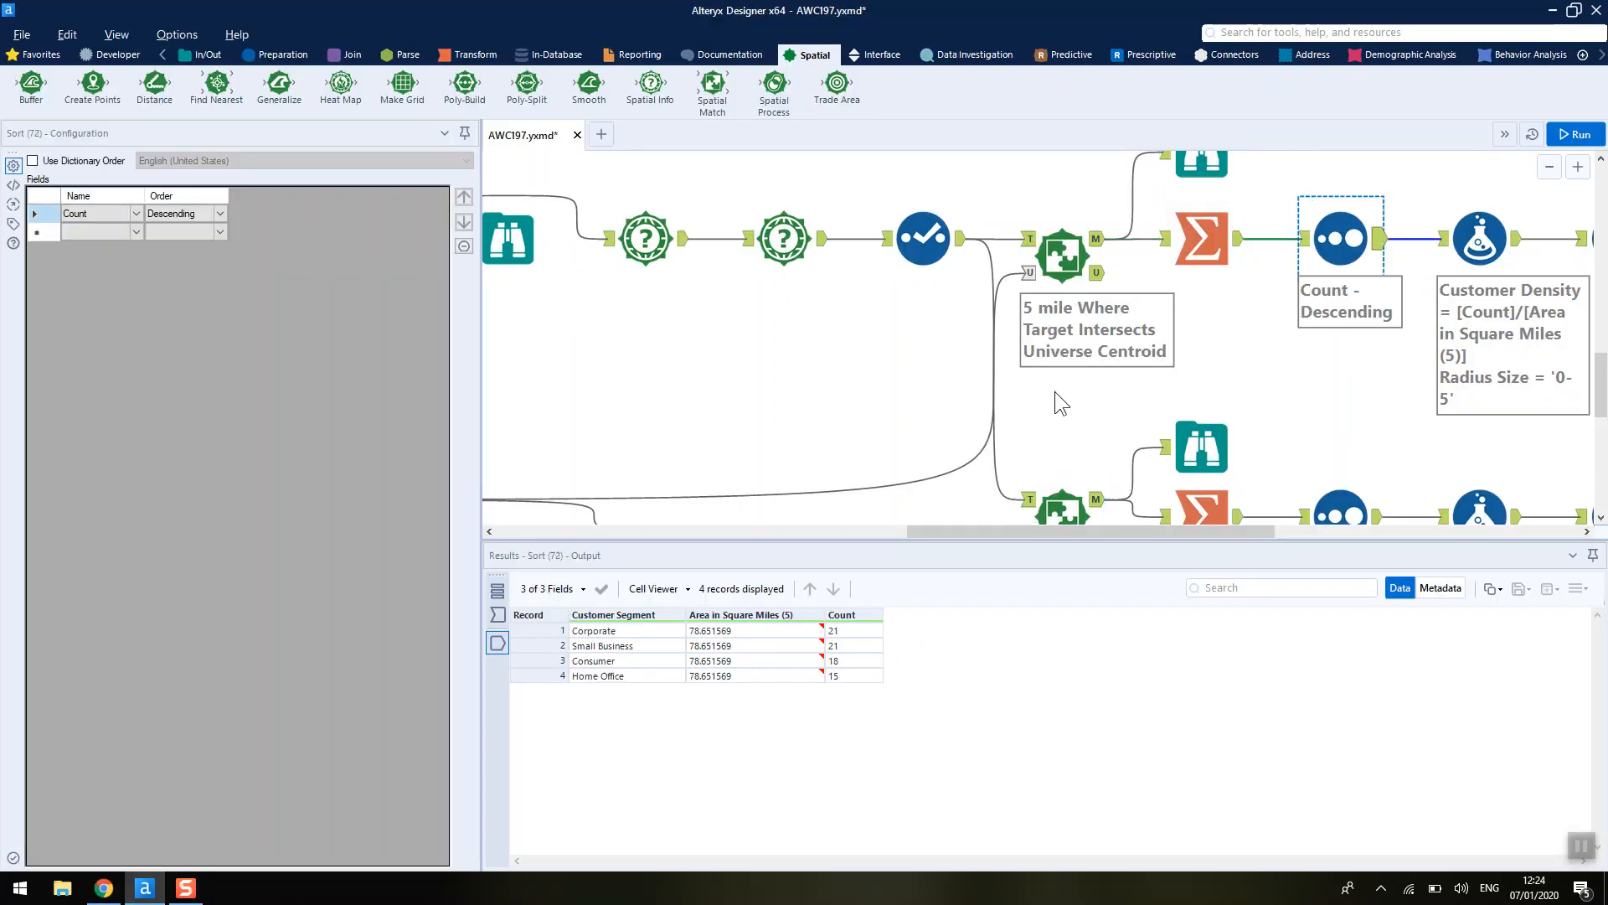
drag(1039, 532, 1224, 531)
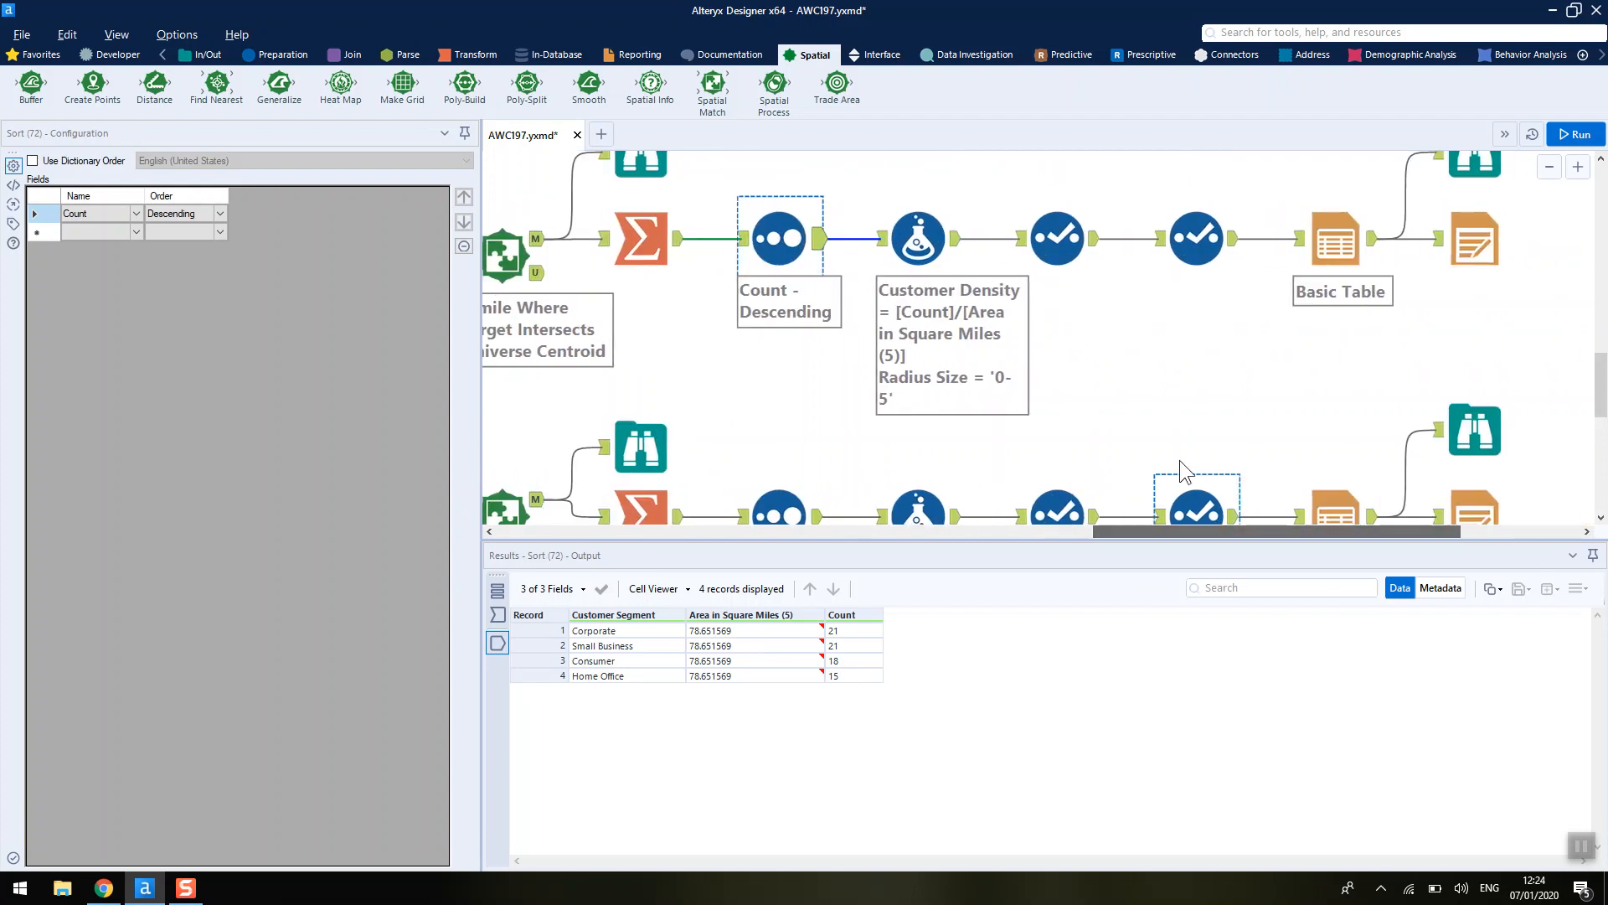
click(920, 237)
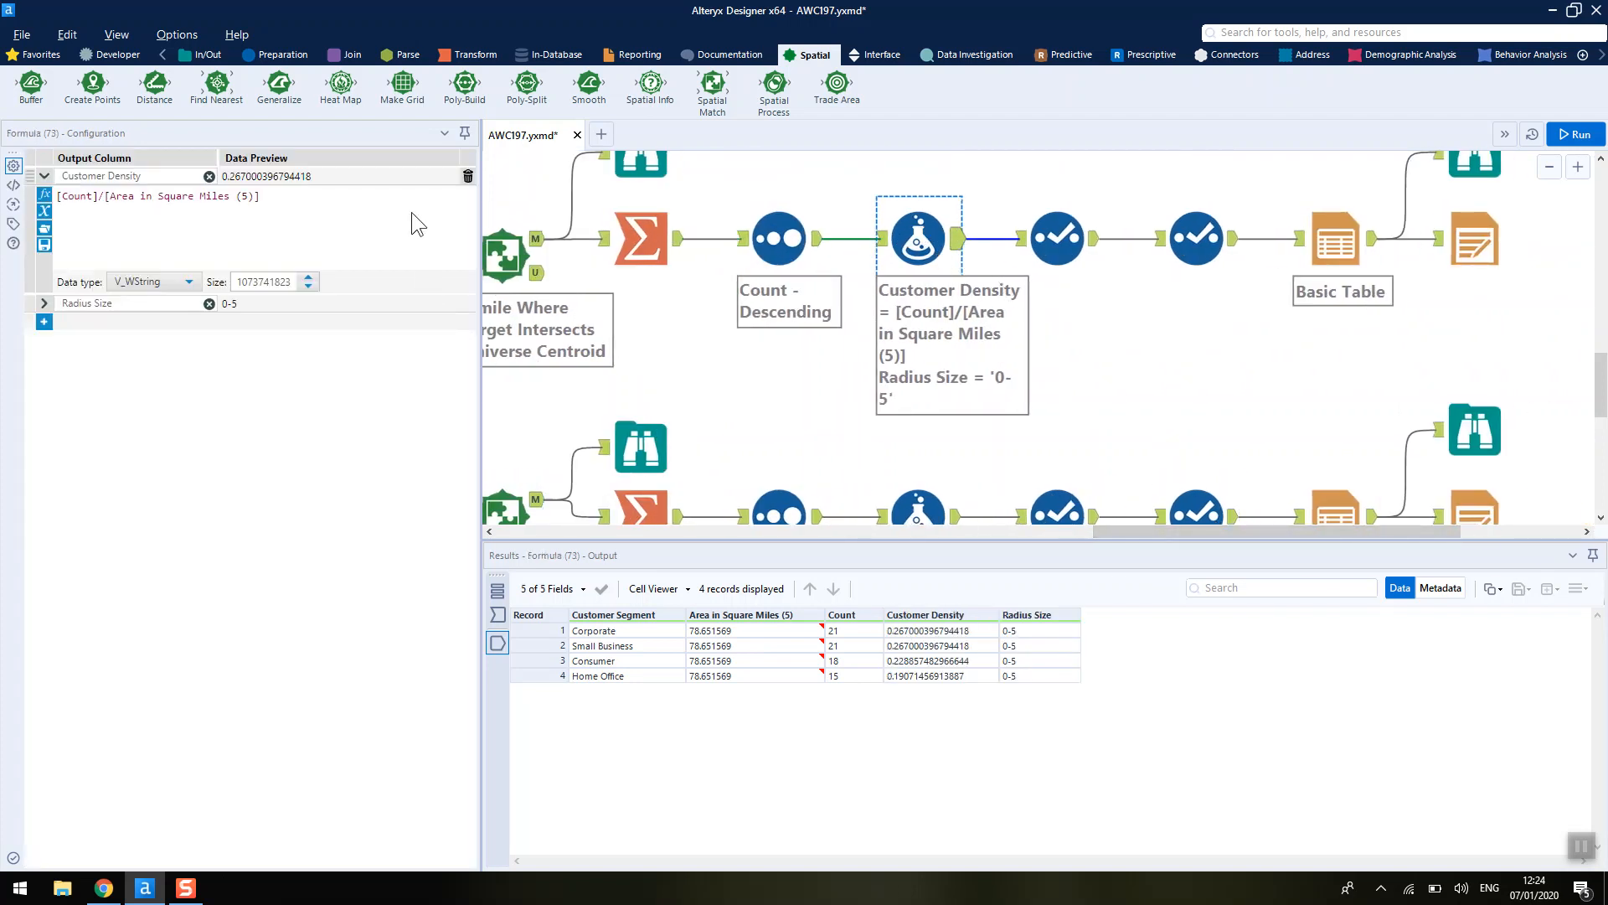
click(179, 234)
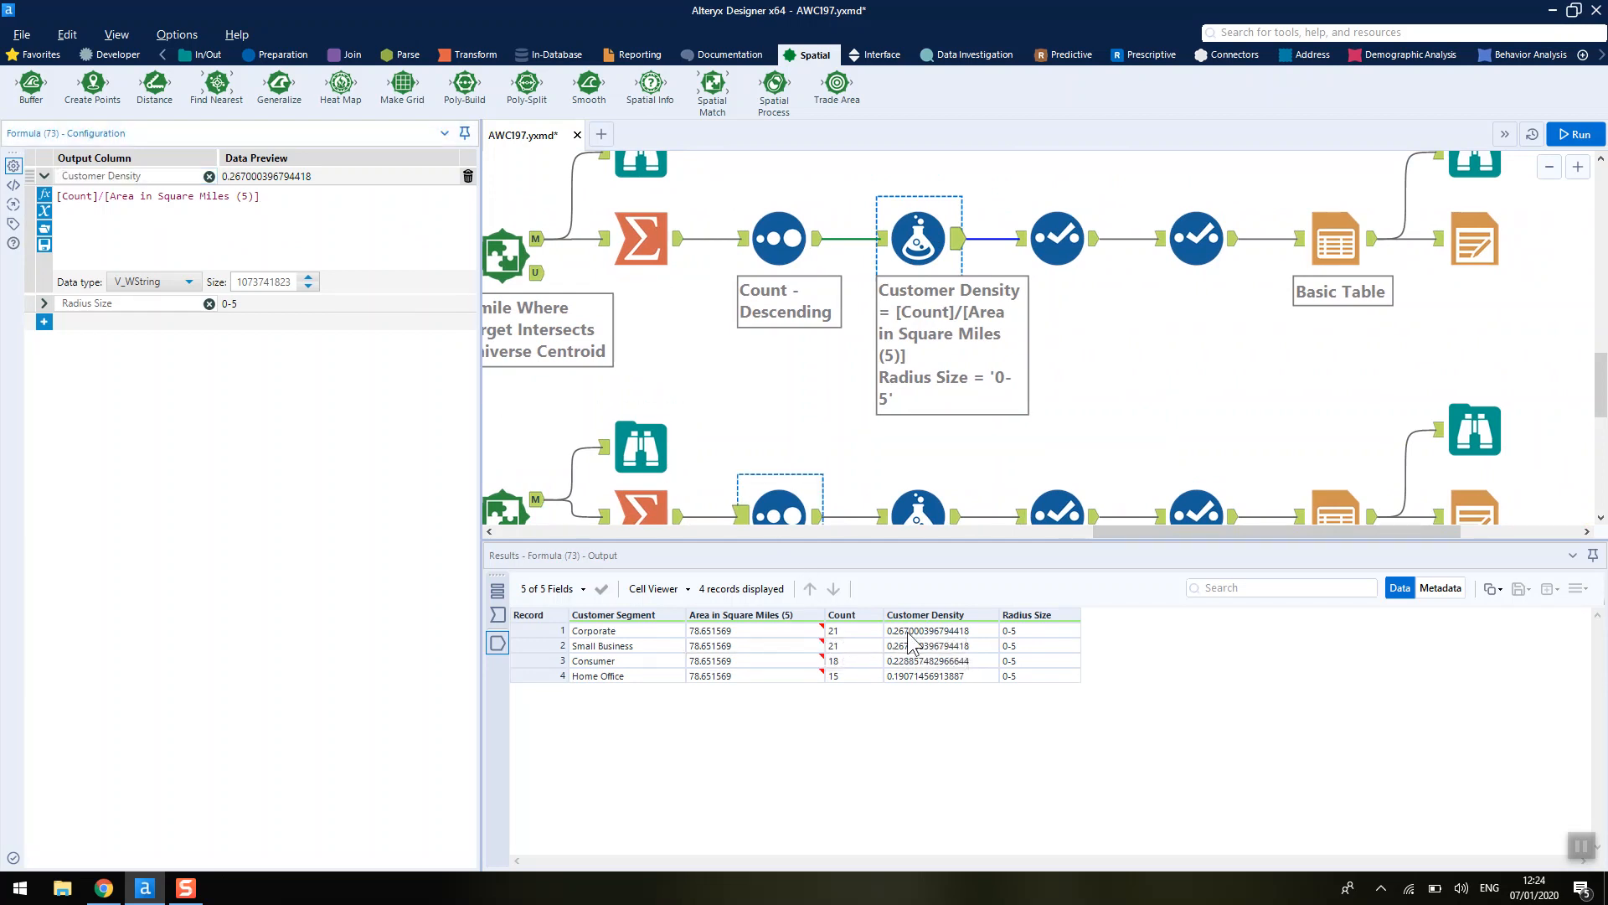
click(45, 305)
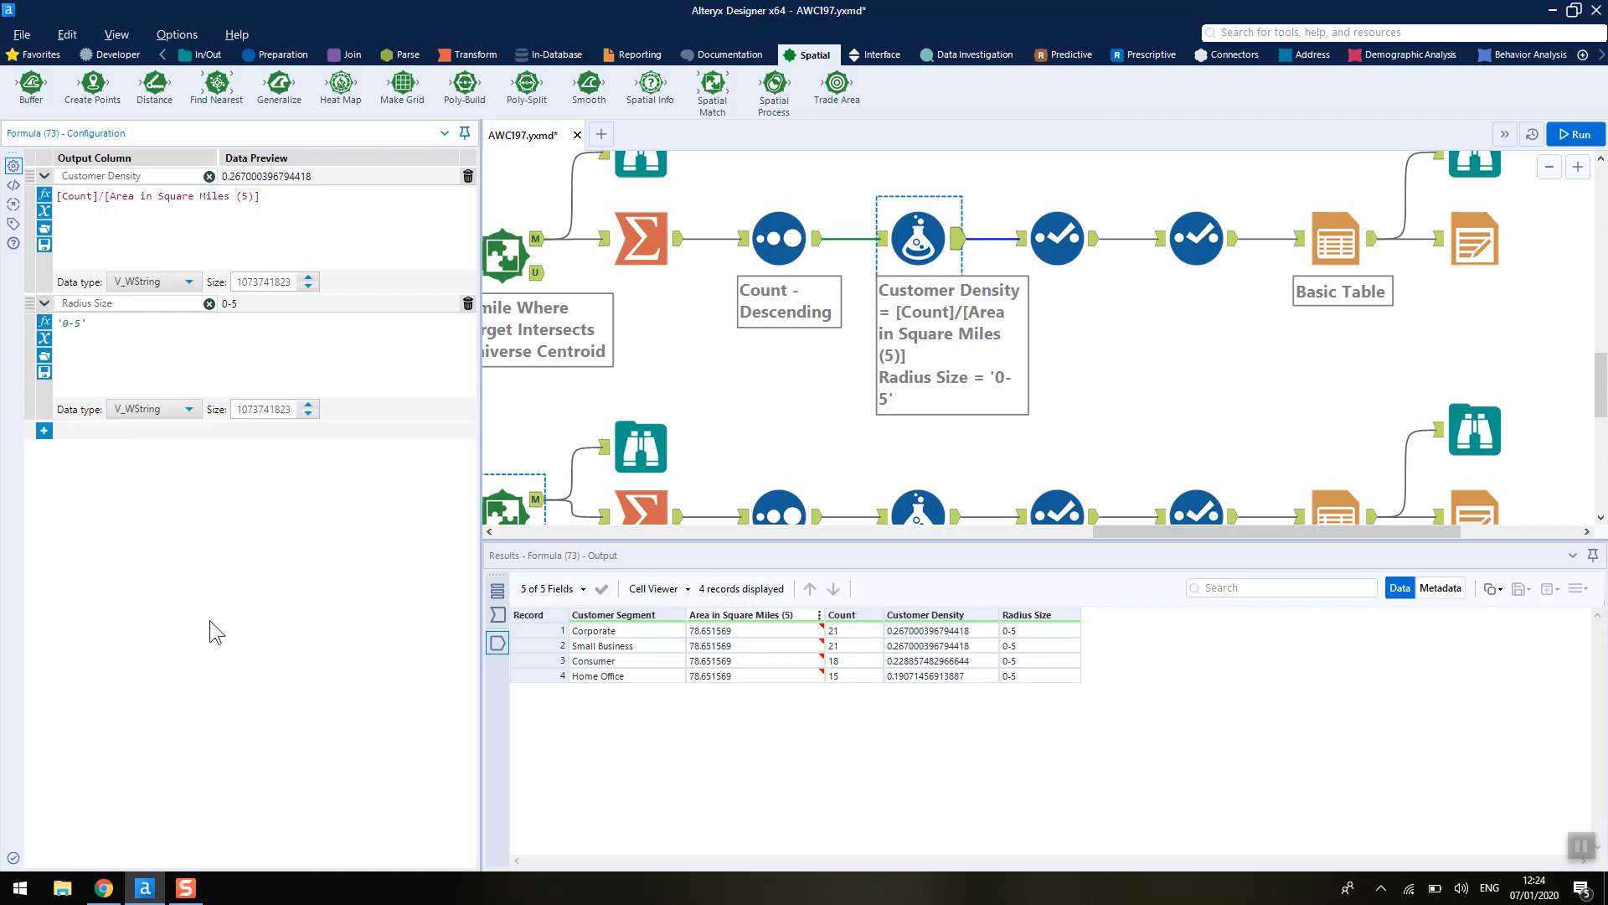
click(114, 894)
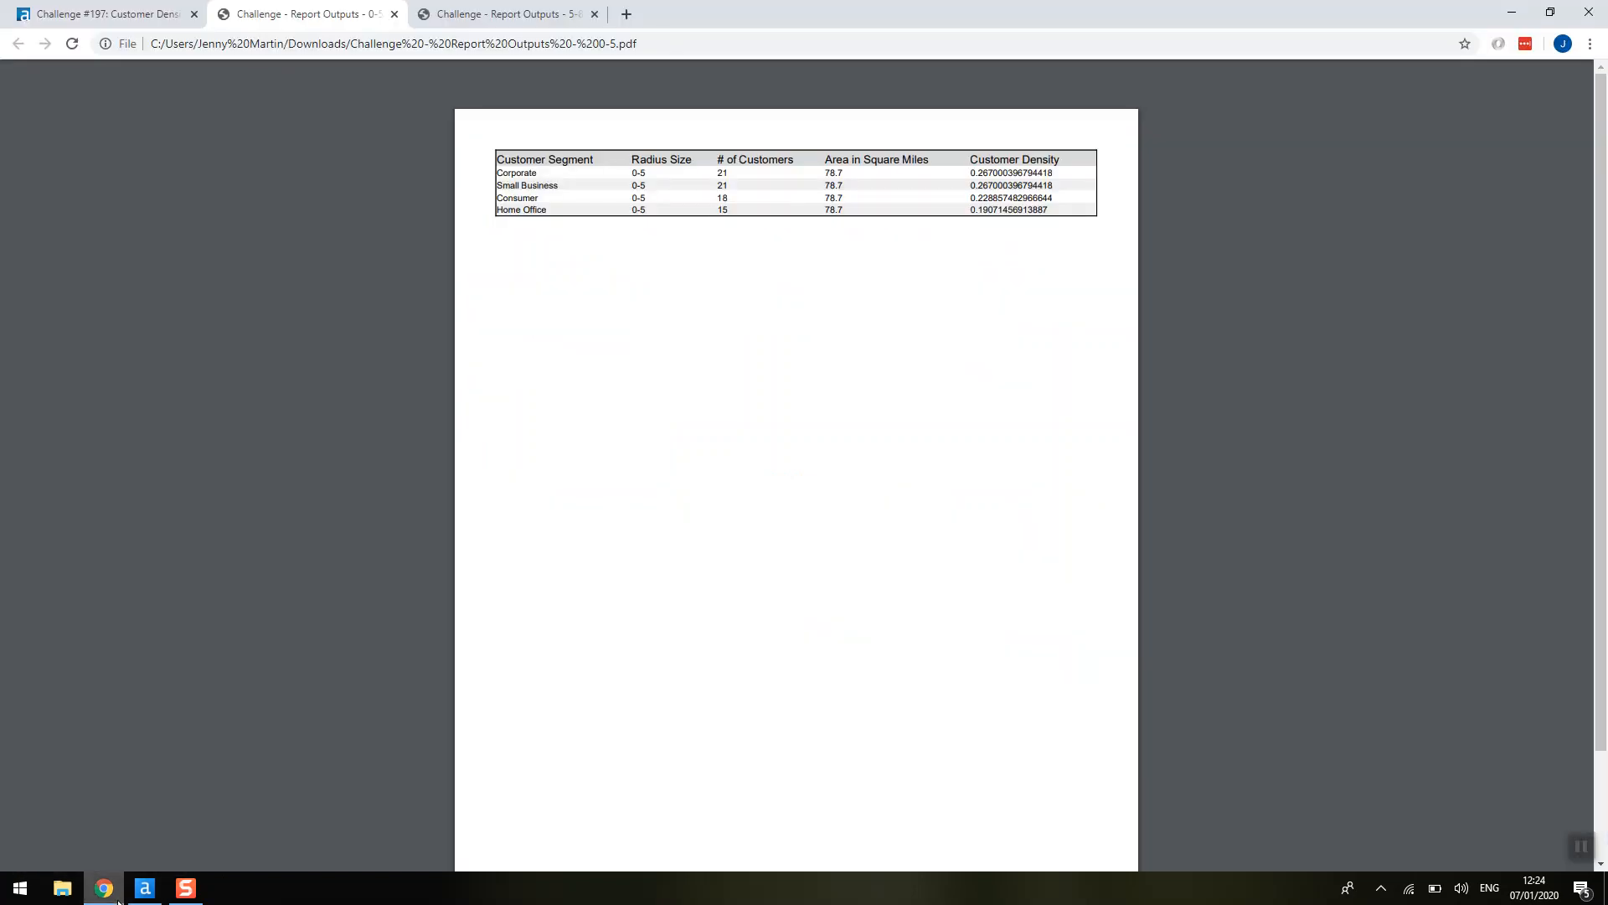
click(118, 901)
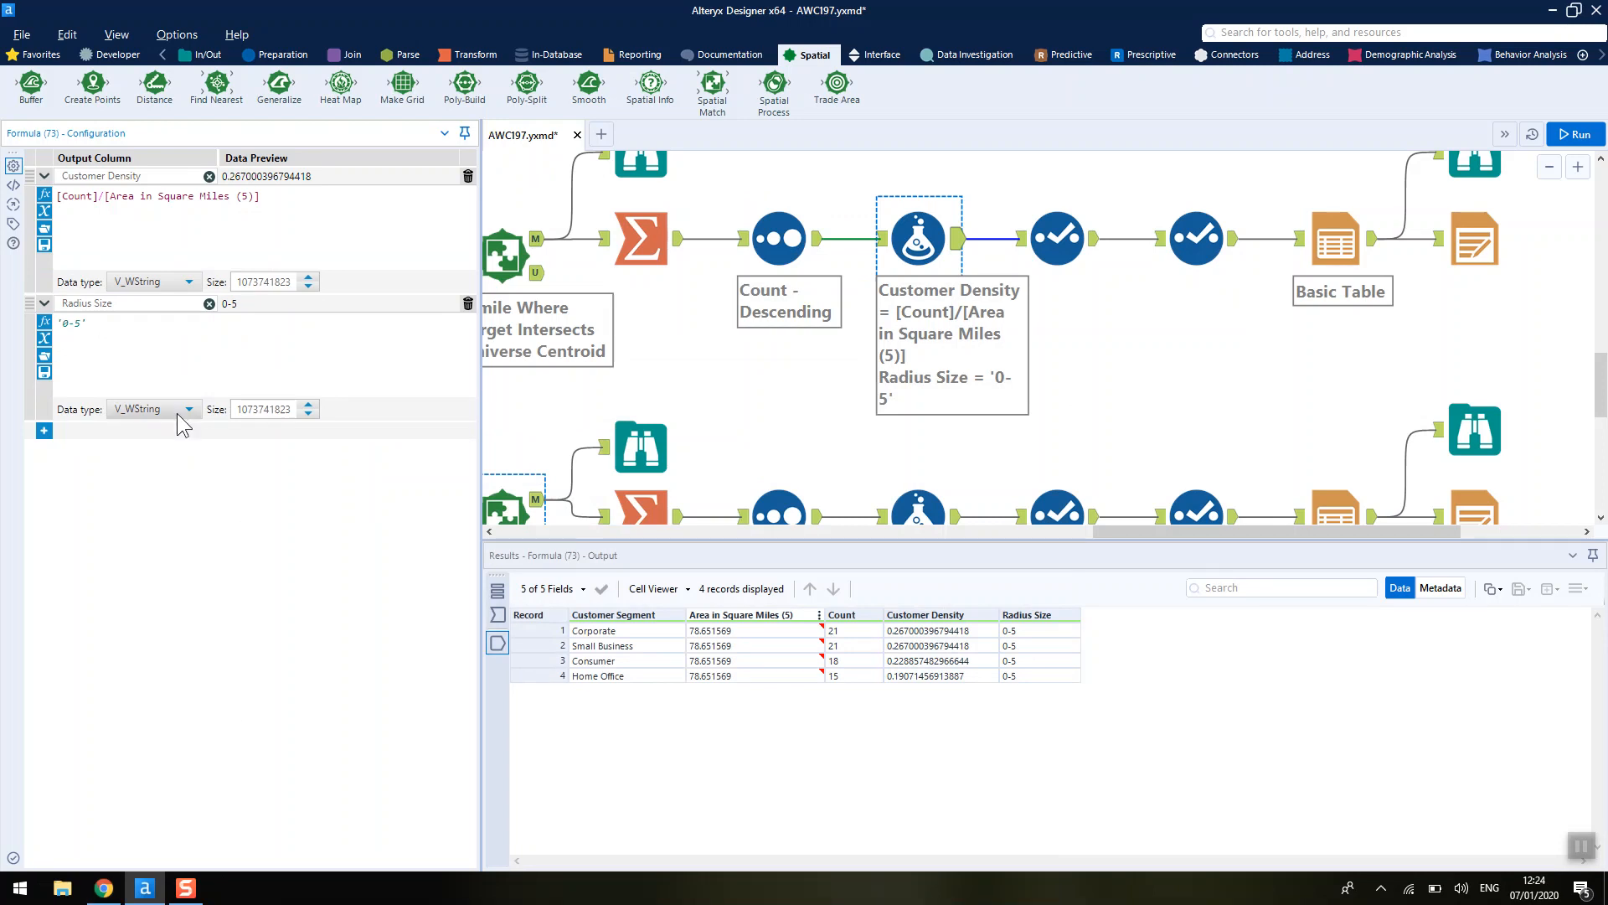
- Inspect the Select tool's field renames and compare its output with the expected report
click(1054, 215)
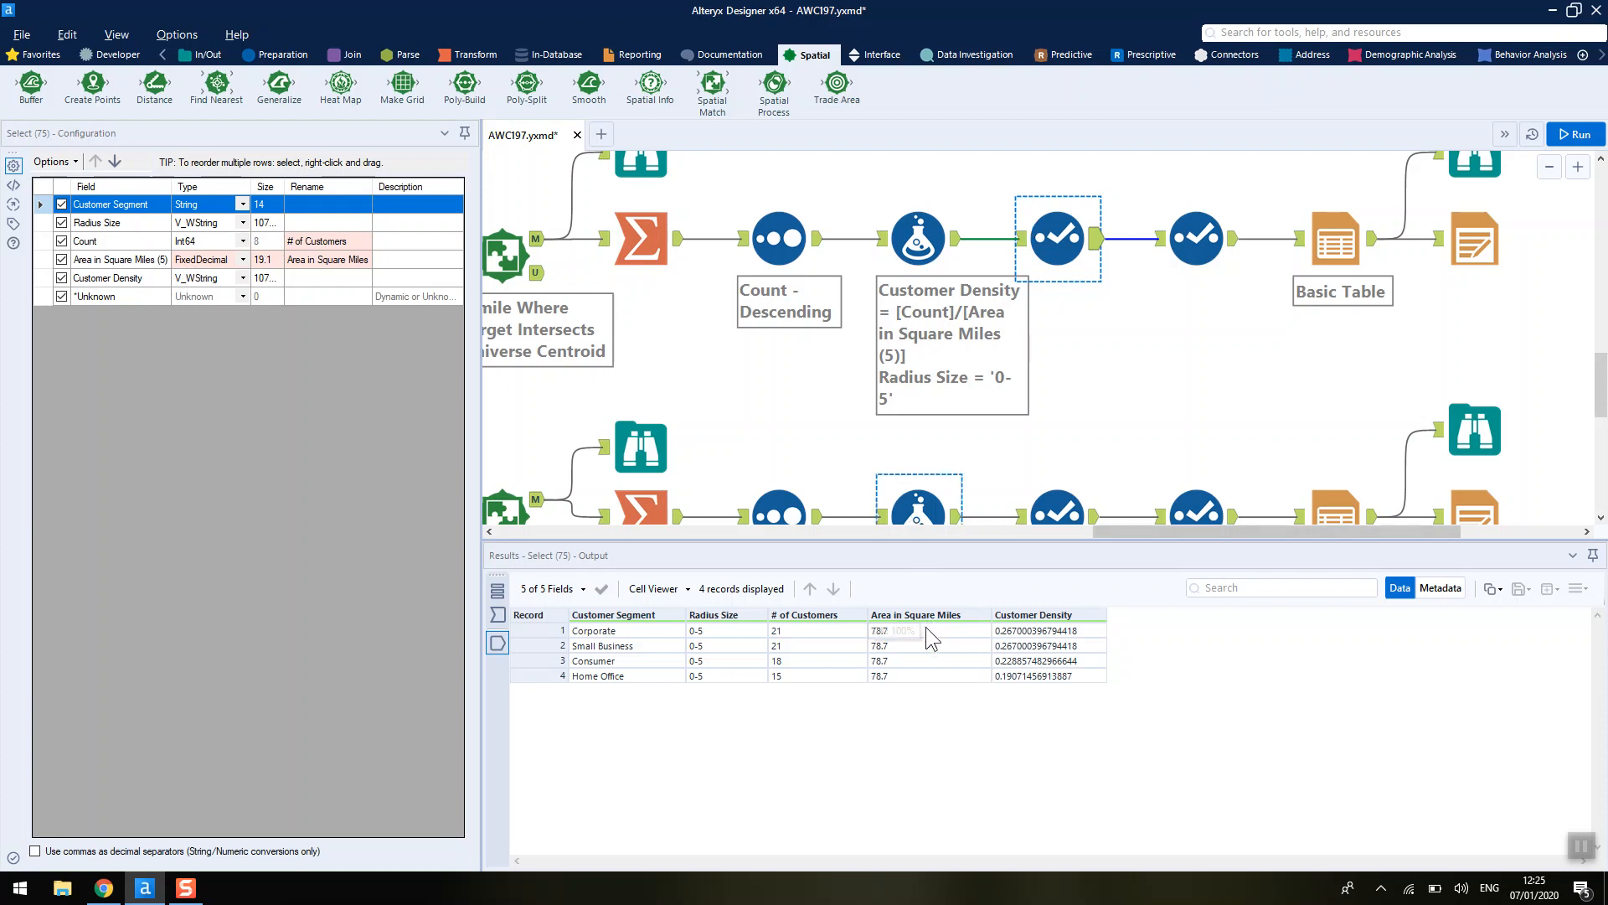
click(104, 890)
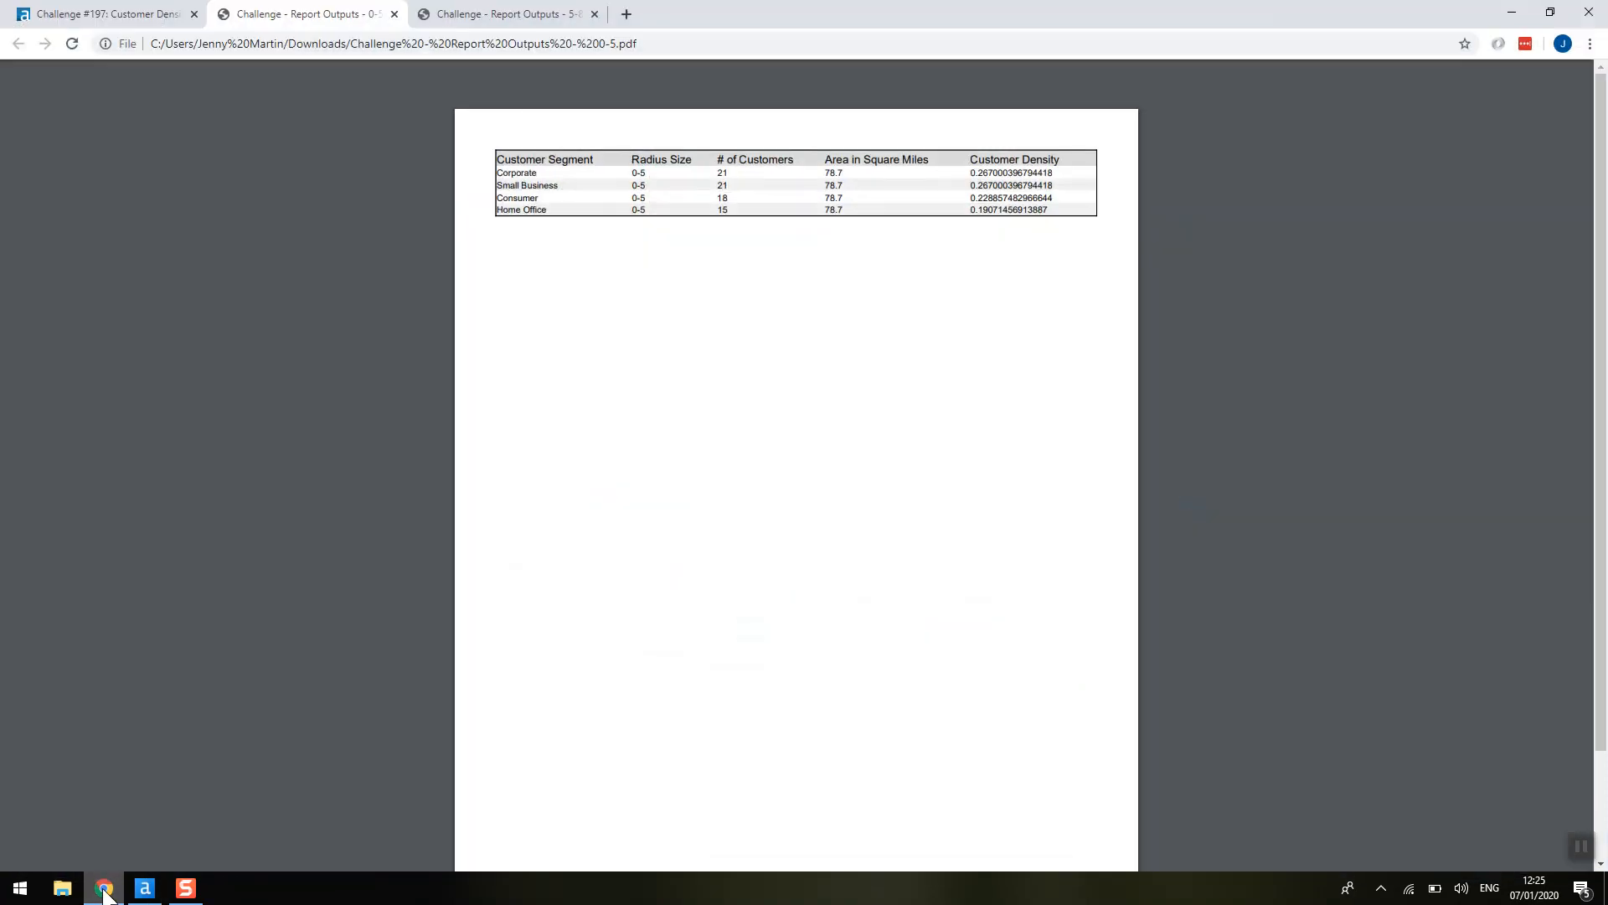
click(144, 888)
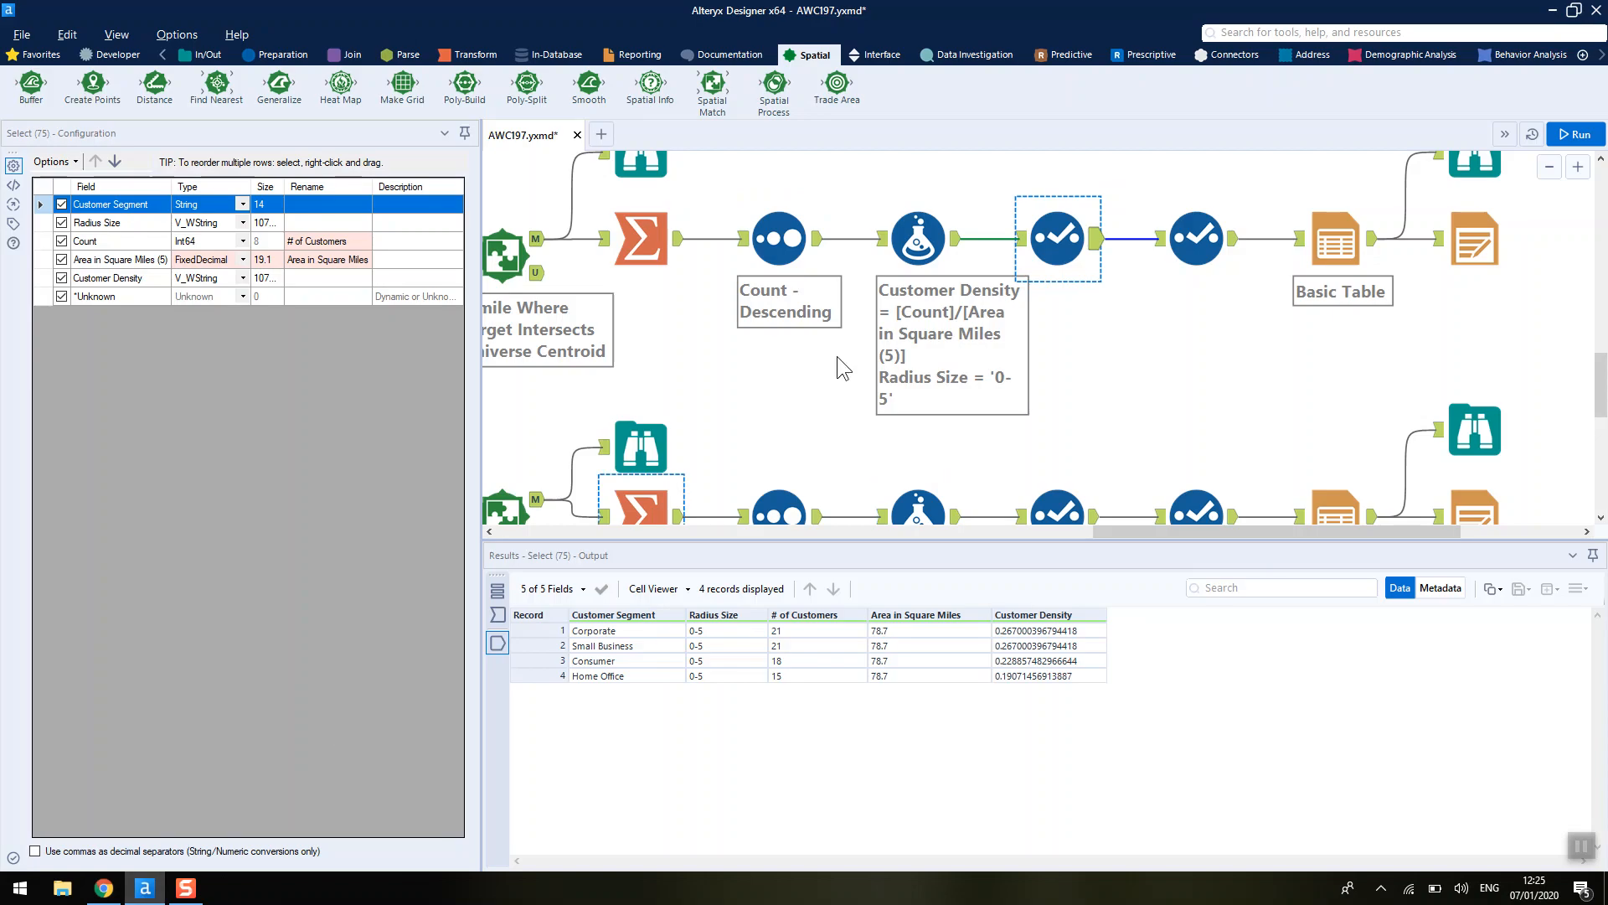
- Compare the Select tool's input and output, then inspect the second Select tool's field types
click(1020, 238)
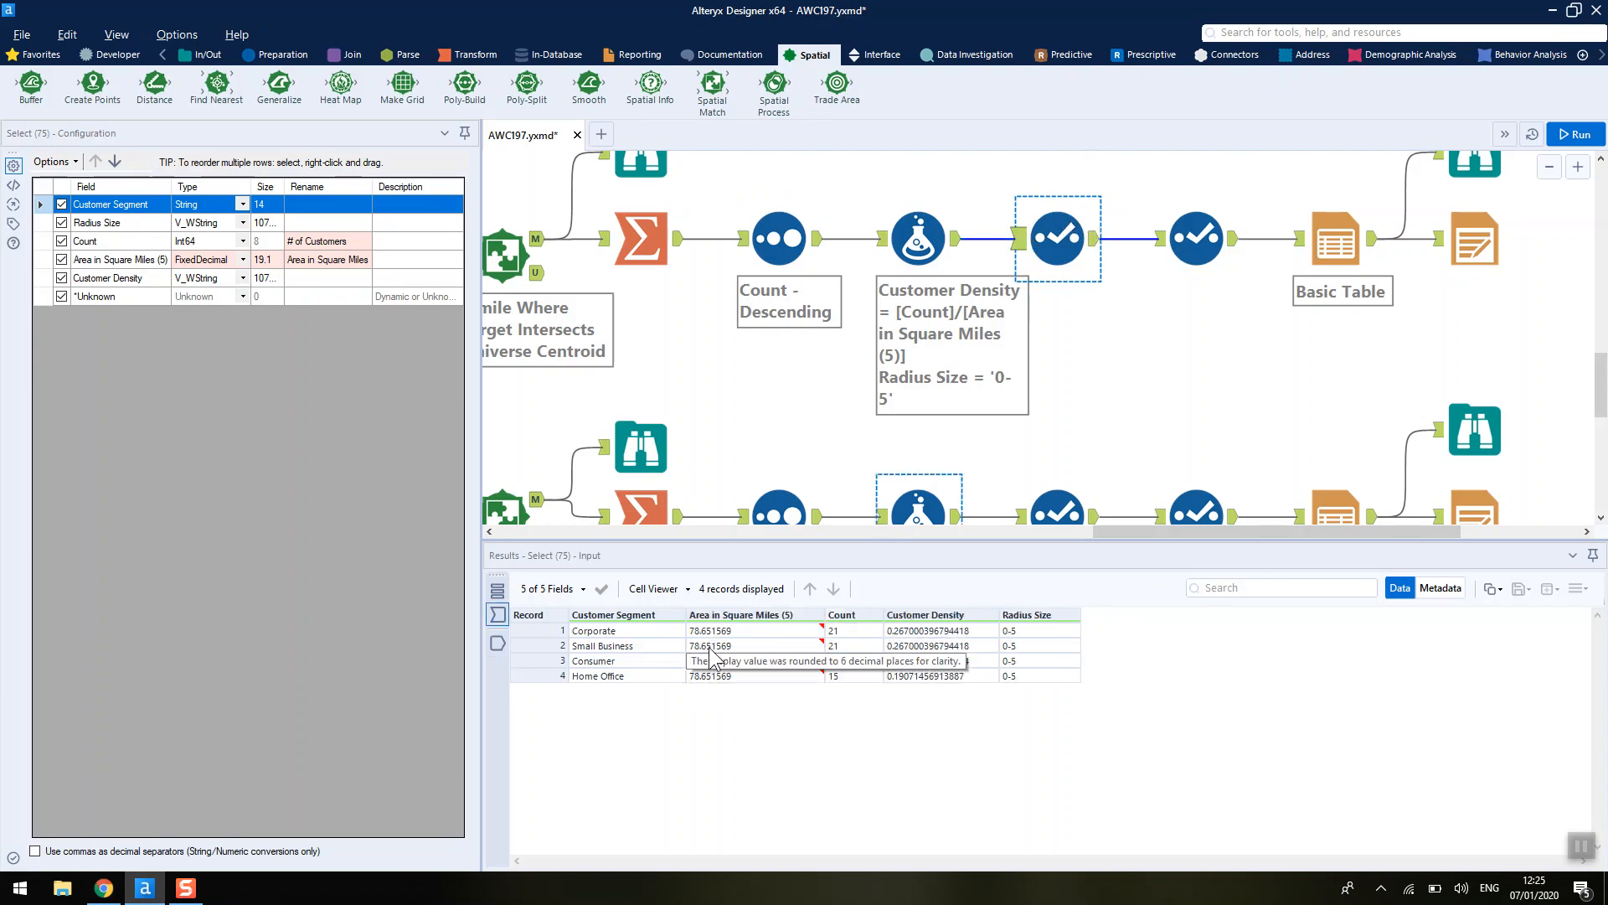
click(1097, 250)
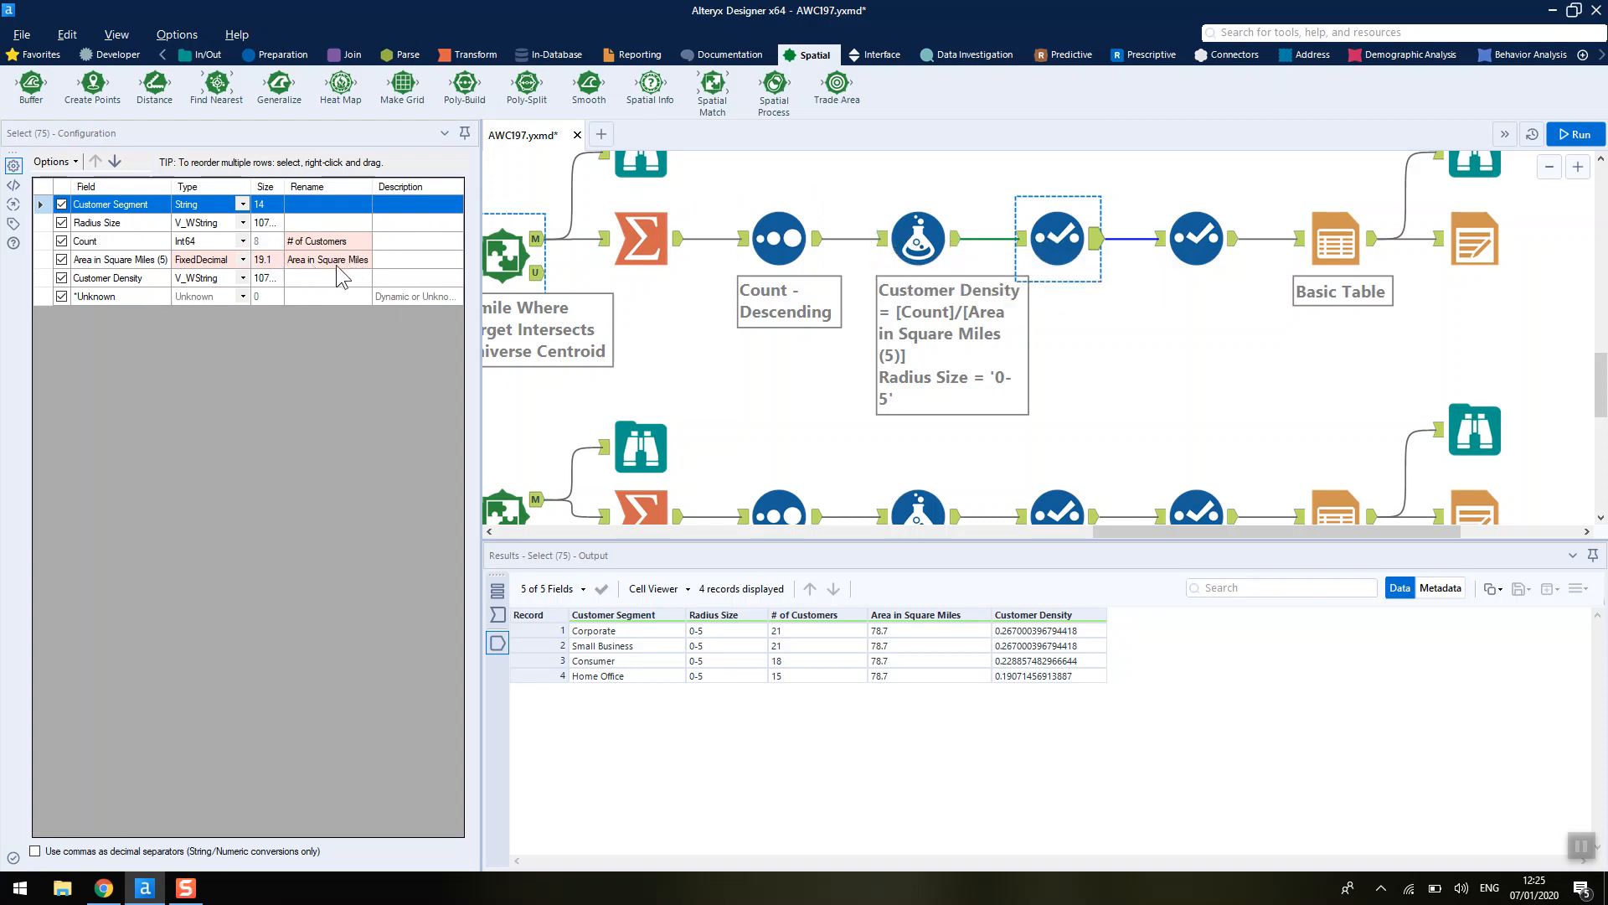
click(1211, 239)
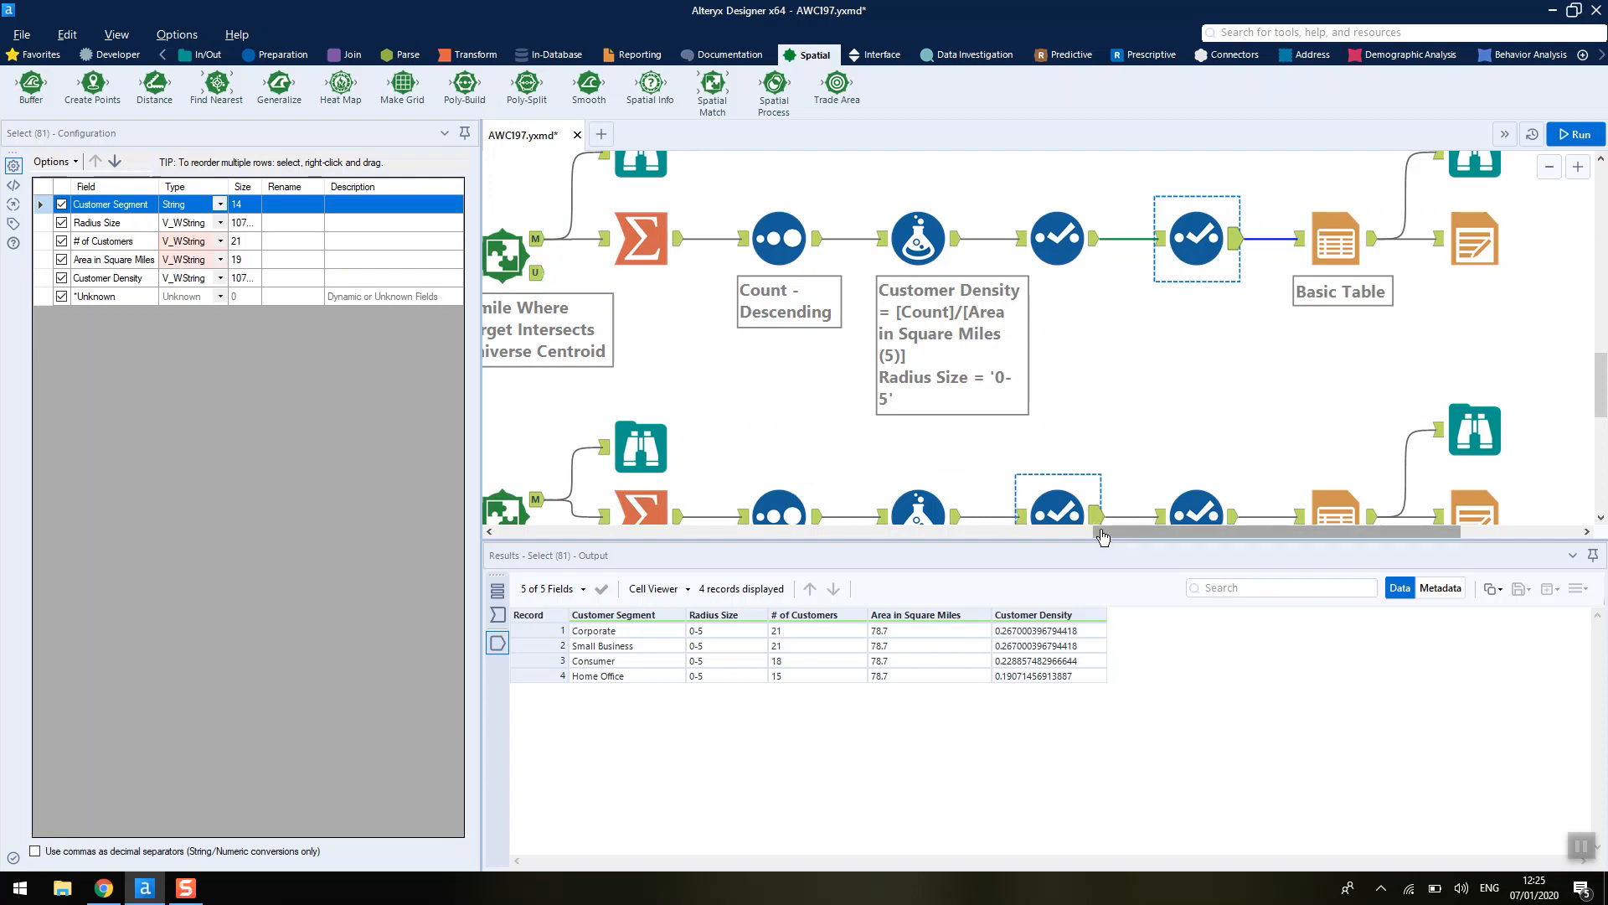
drag(1105, 537, 1186, 545)
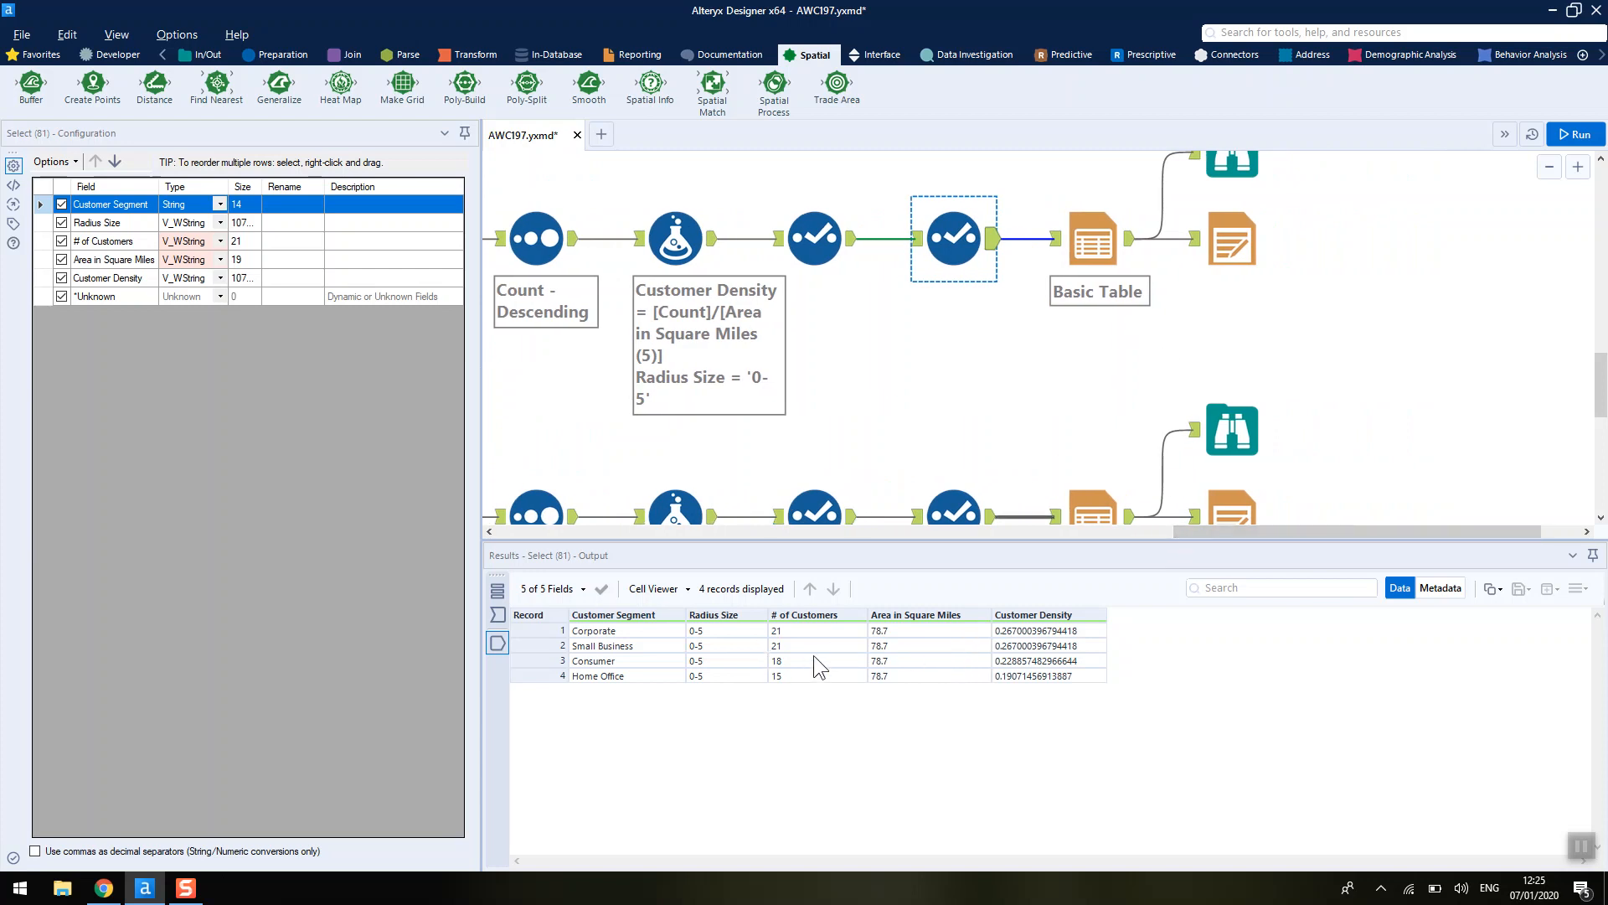
- Inspect the Basic Table tool's configuration and the Reporting tool category
click(1074, 251)
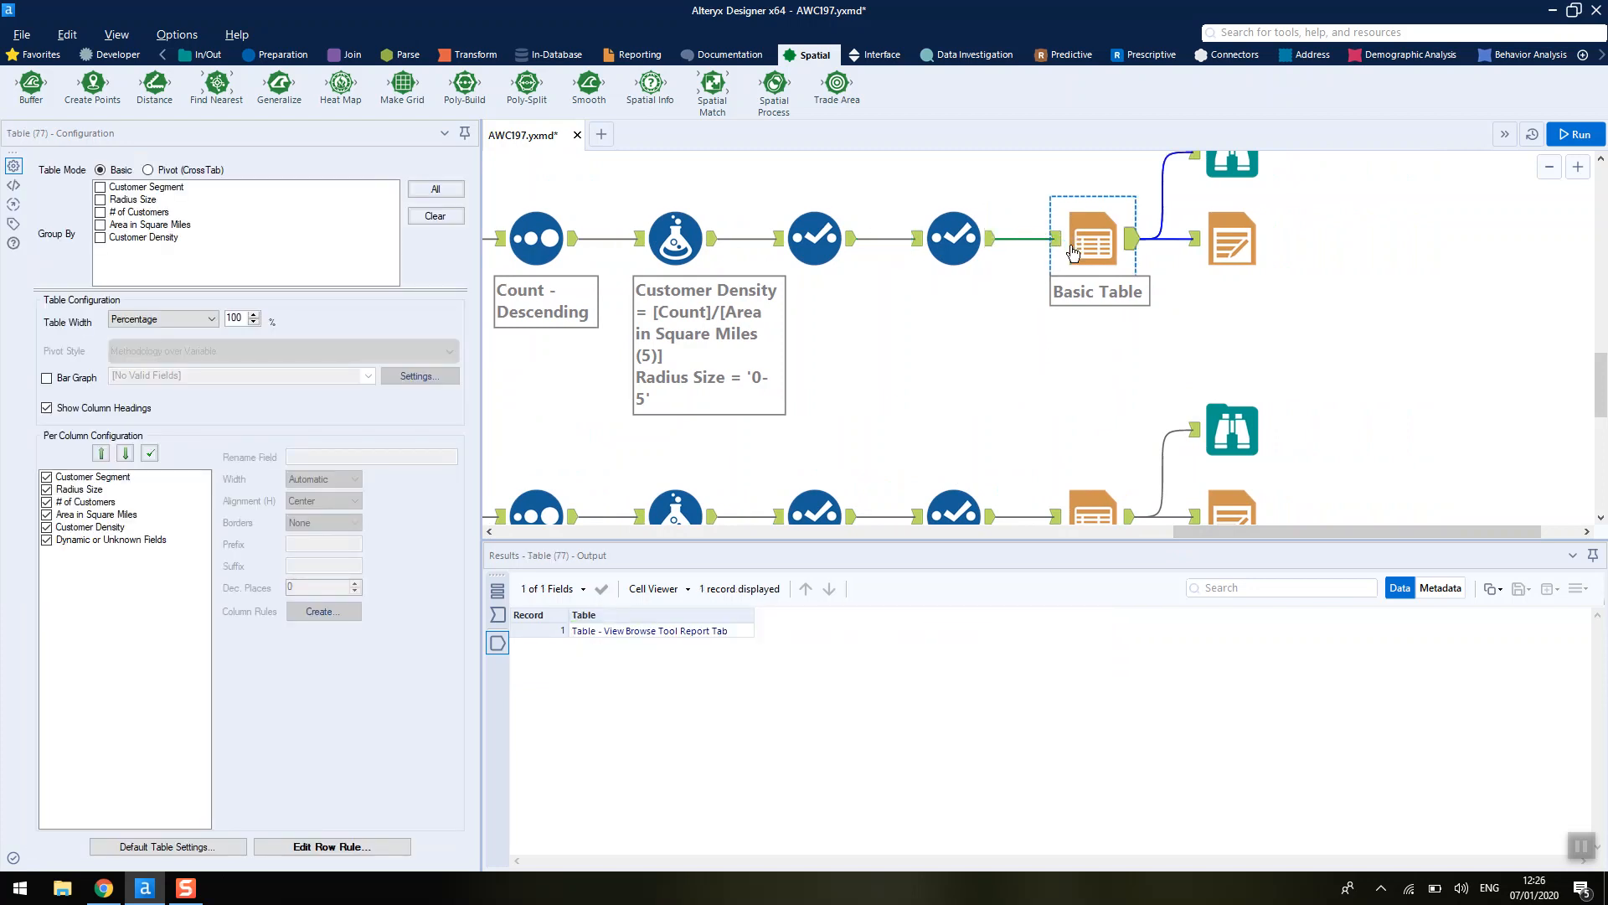
click(642, 56)
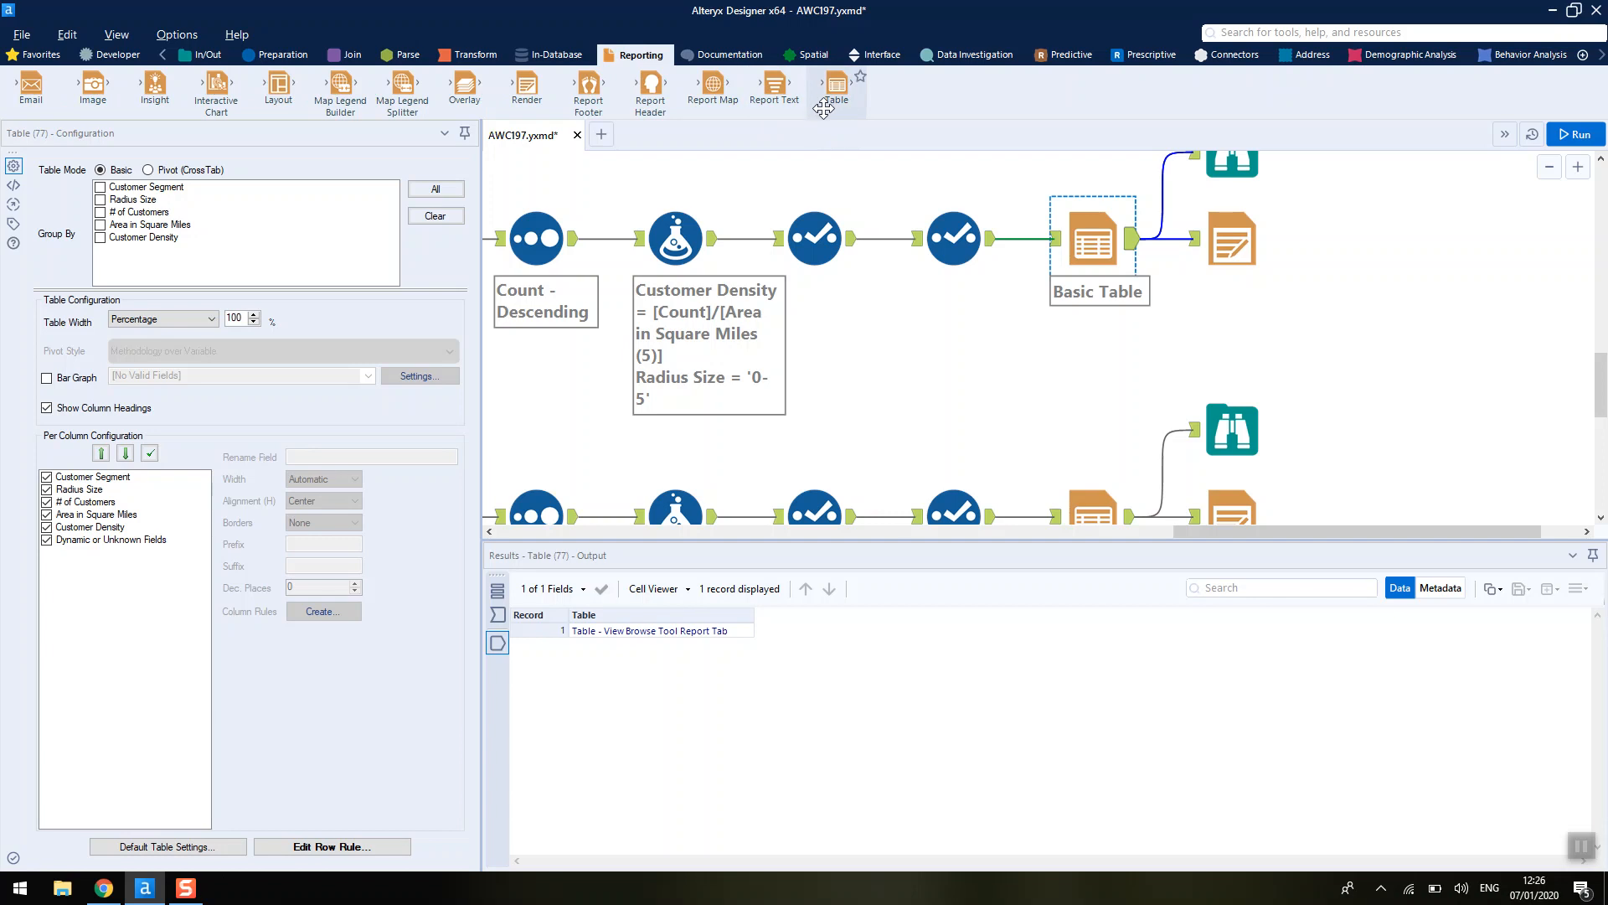
scroll(819, 189, up, 1)
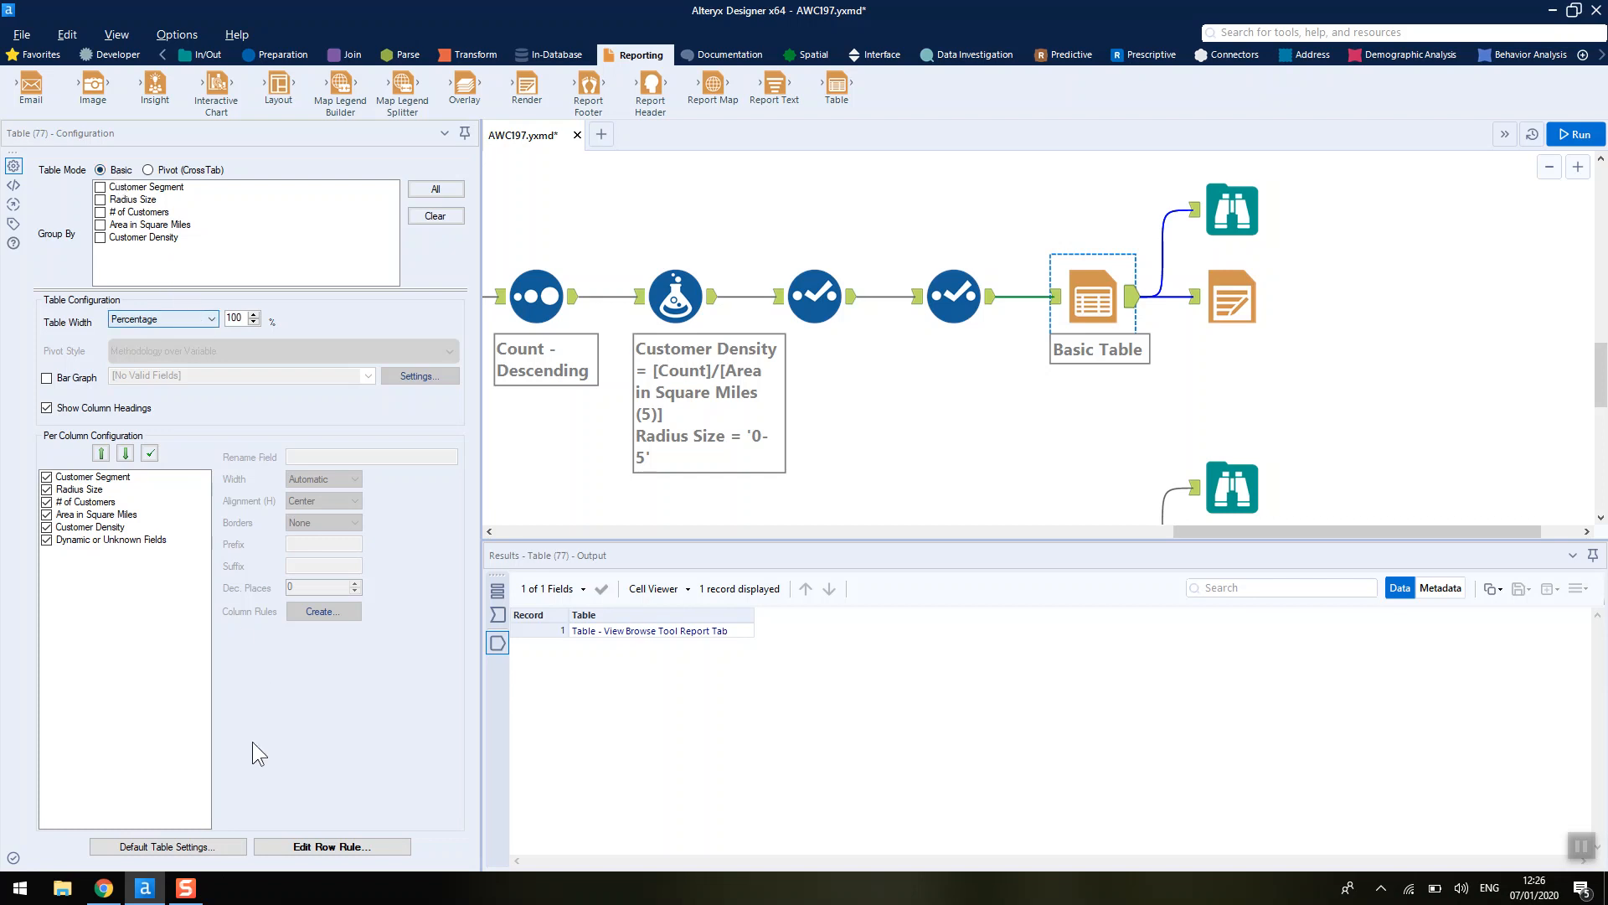
- Compare the expected 0-5 mile PDF report with the Basic Table's per-column alignment settings for each field
click(104, 888)
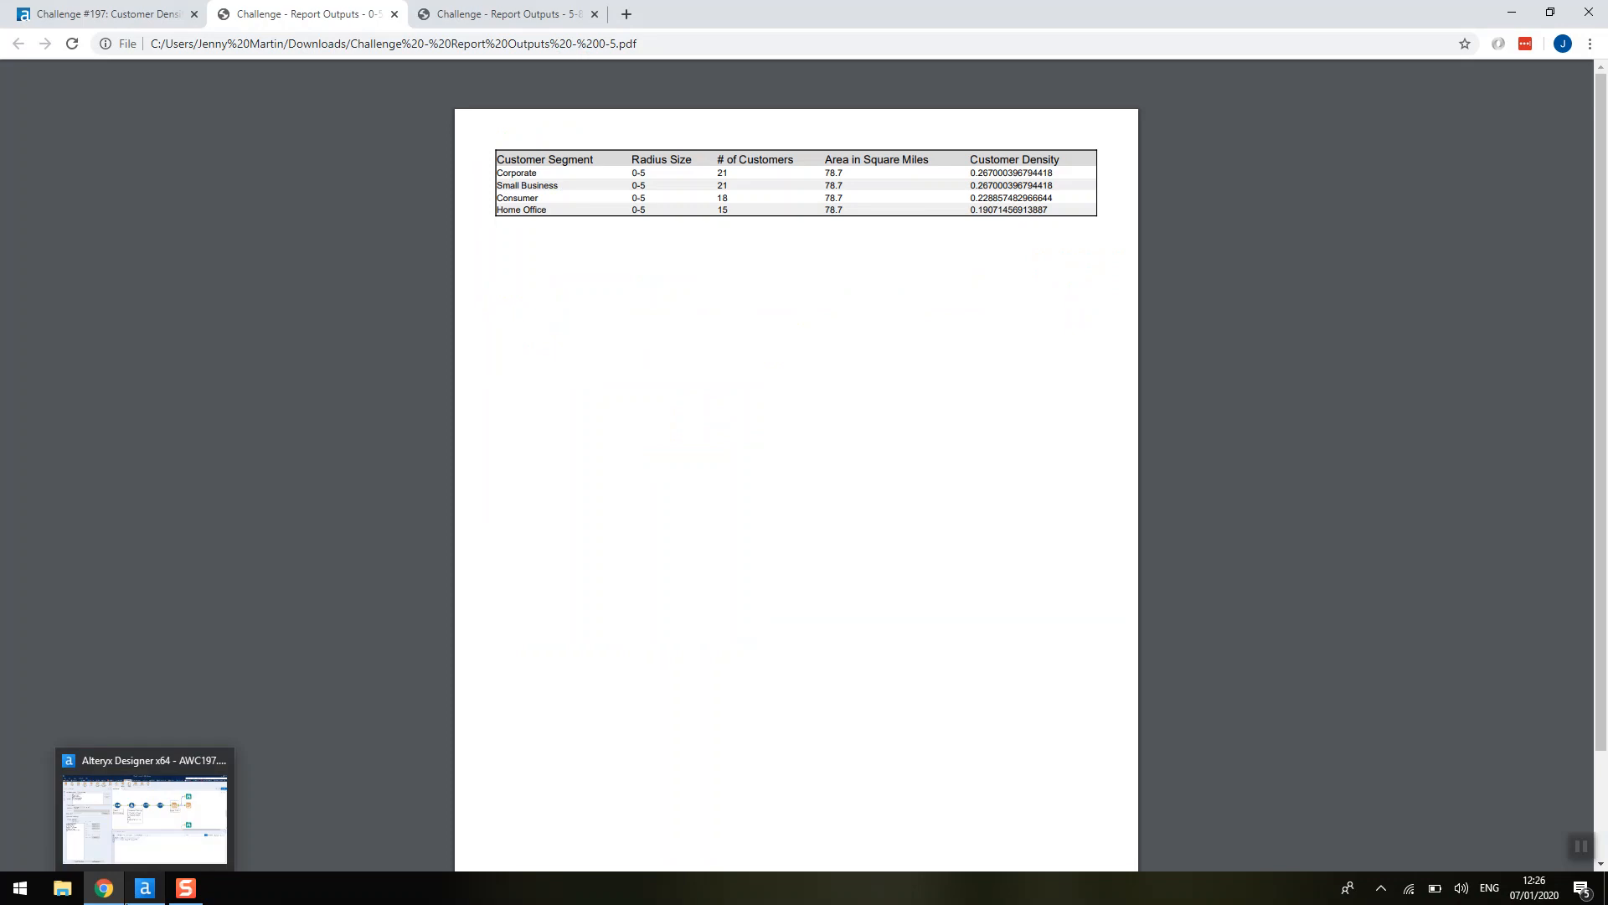
click(134, 804)
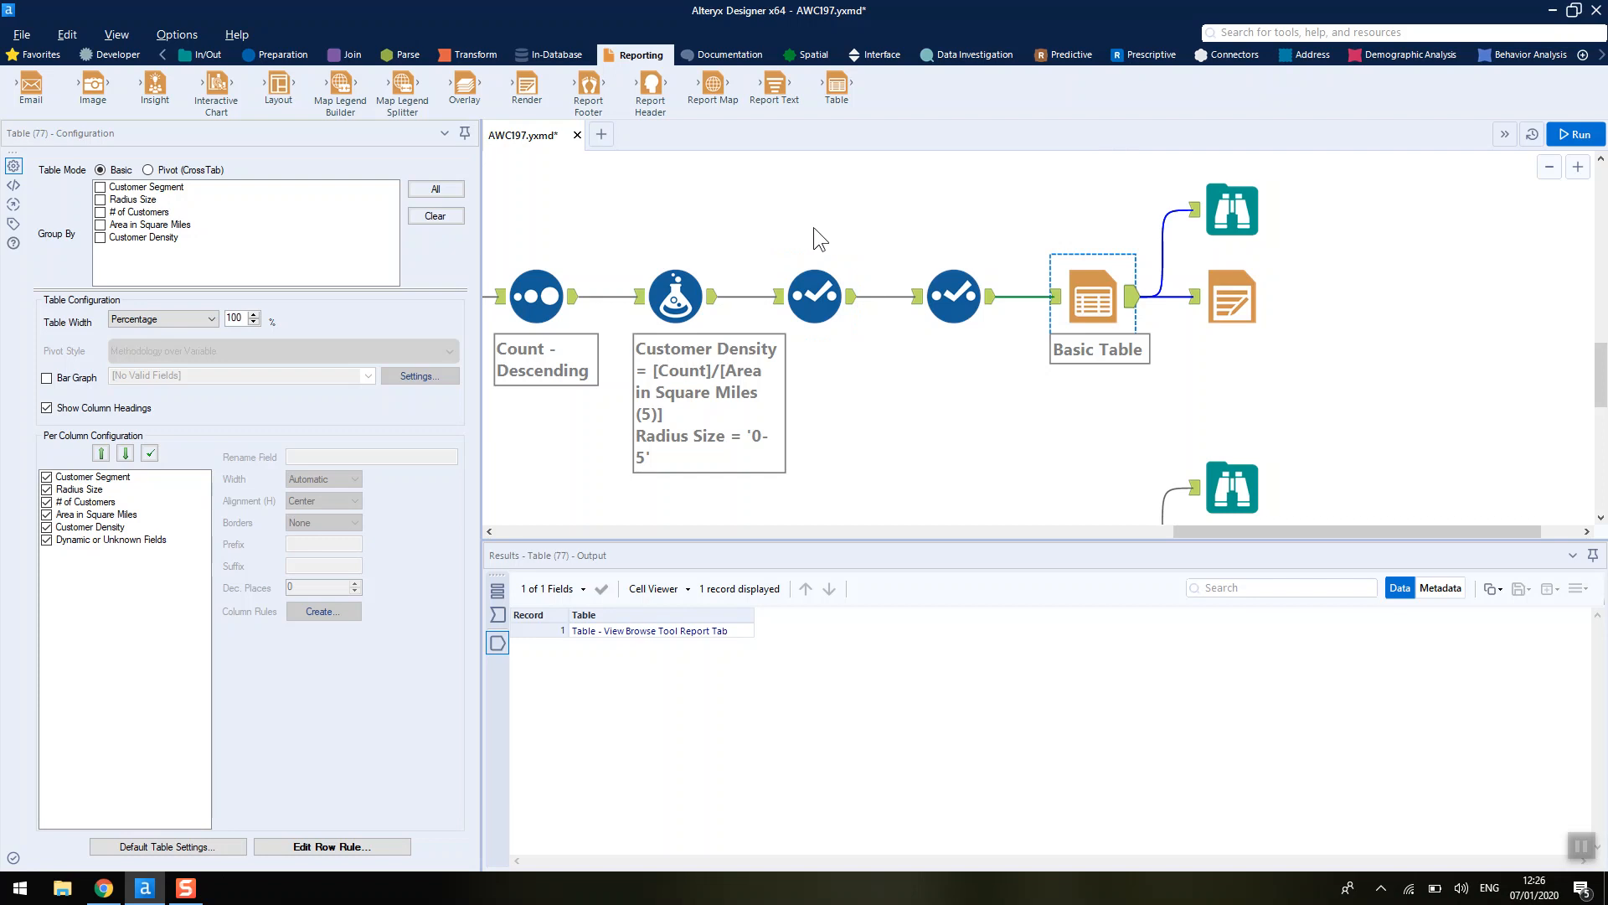
click(112, 478)
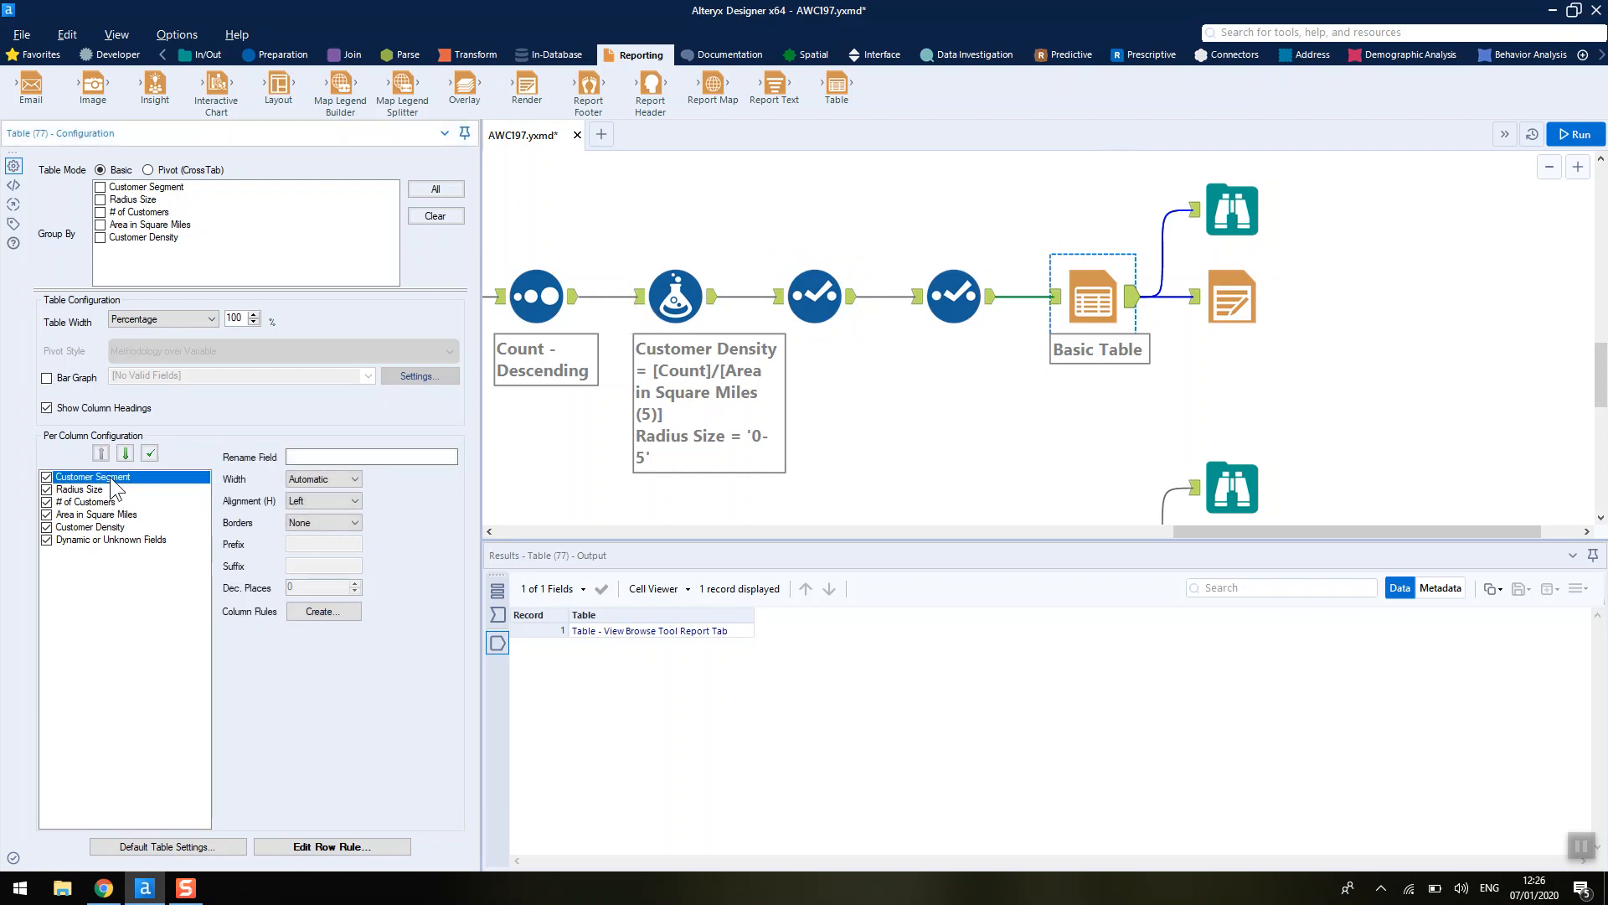
click(307, 453)
click(295, 501)
click(294, 511)
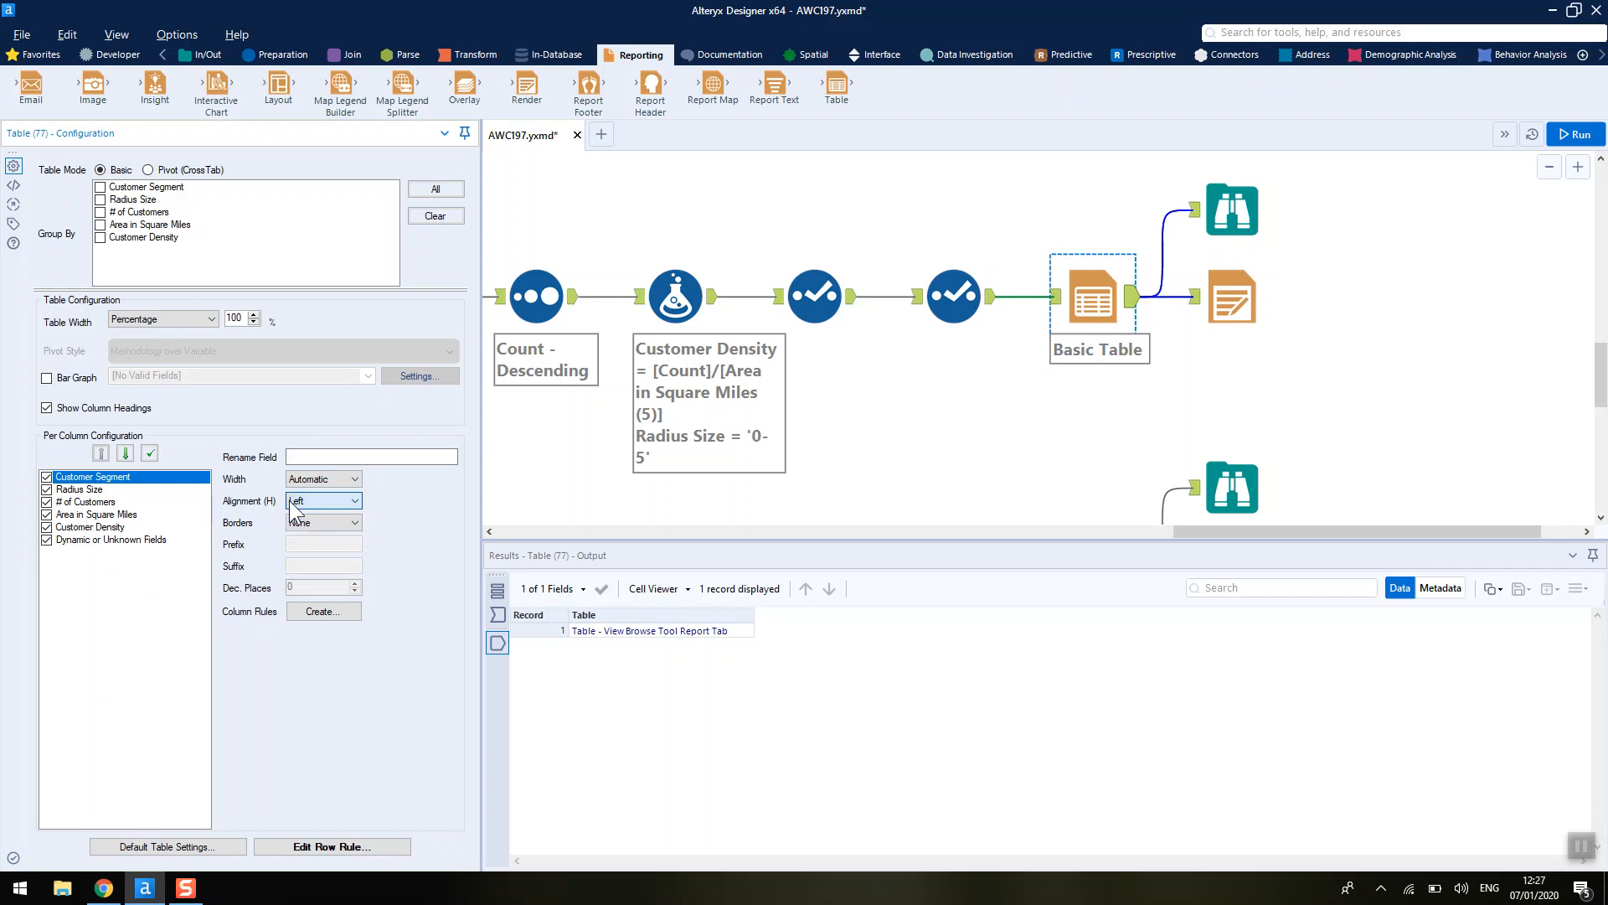
click(115, 514)
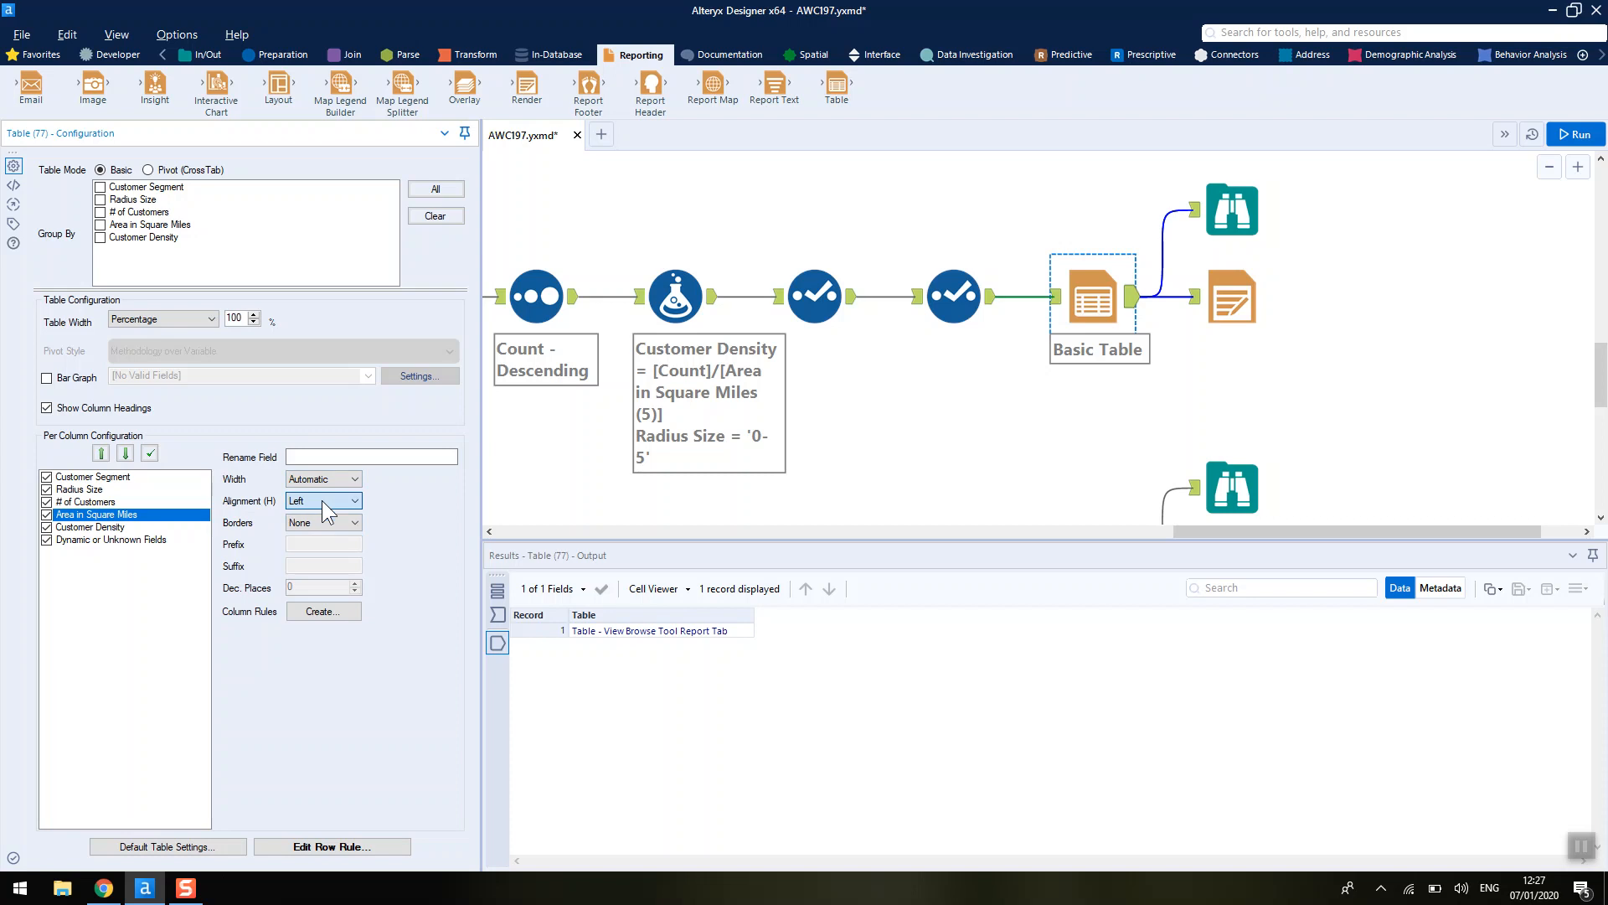
- Preview the table in the Browse tool's report view and inspect the Render tool's output mode and data field settings
click(1227, 224)
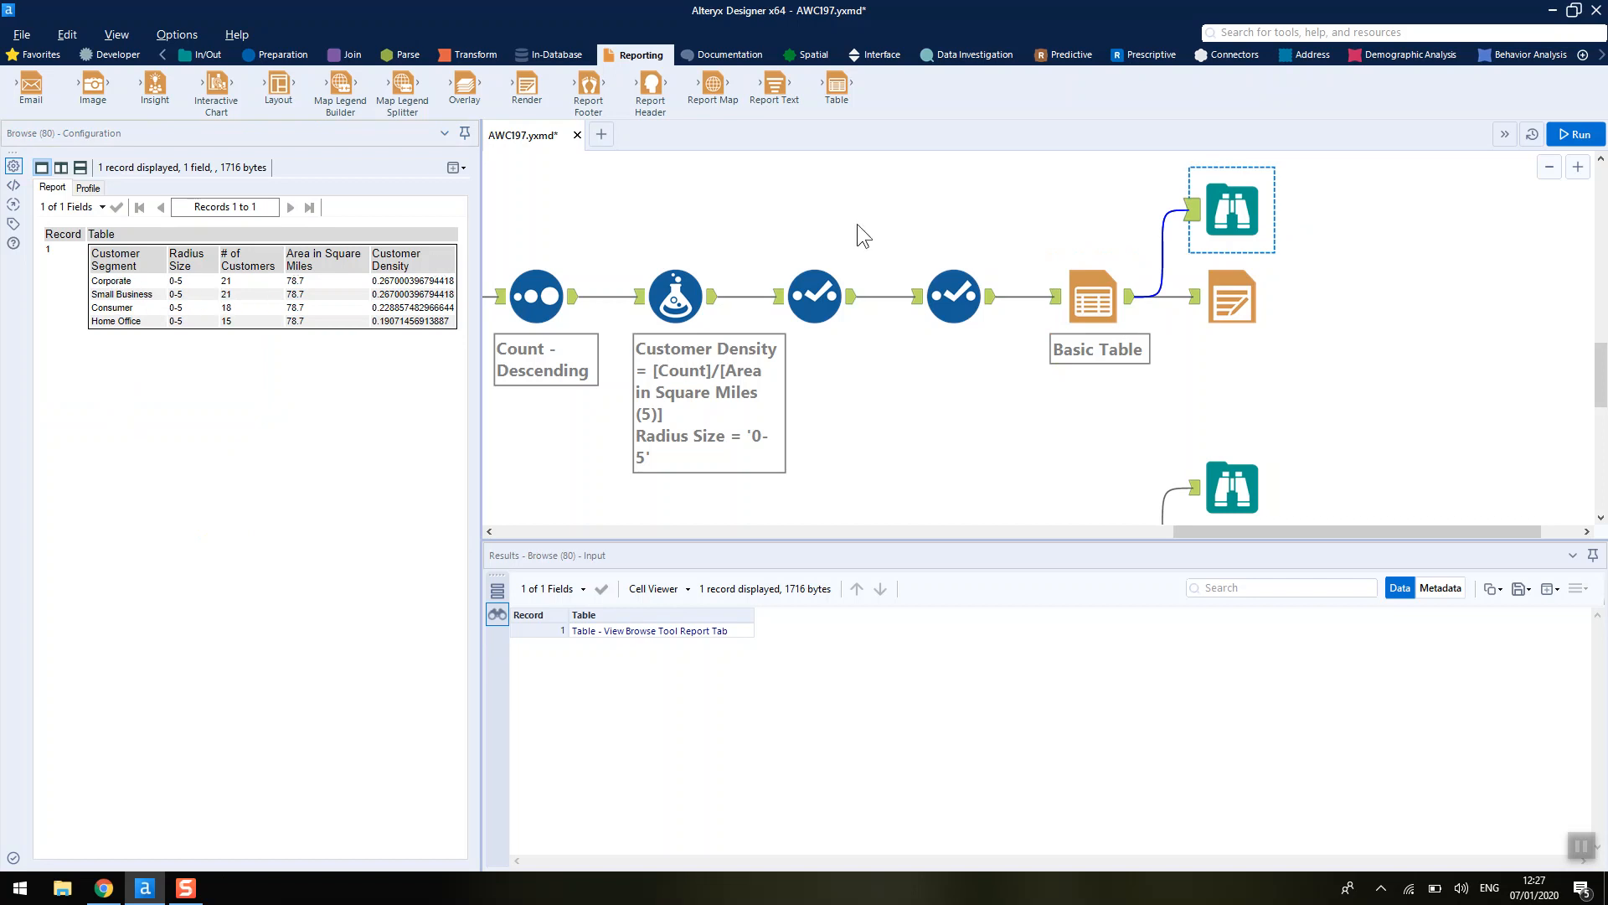
ctrl+click(1248, 276)
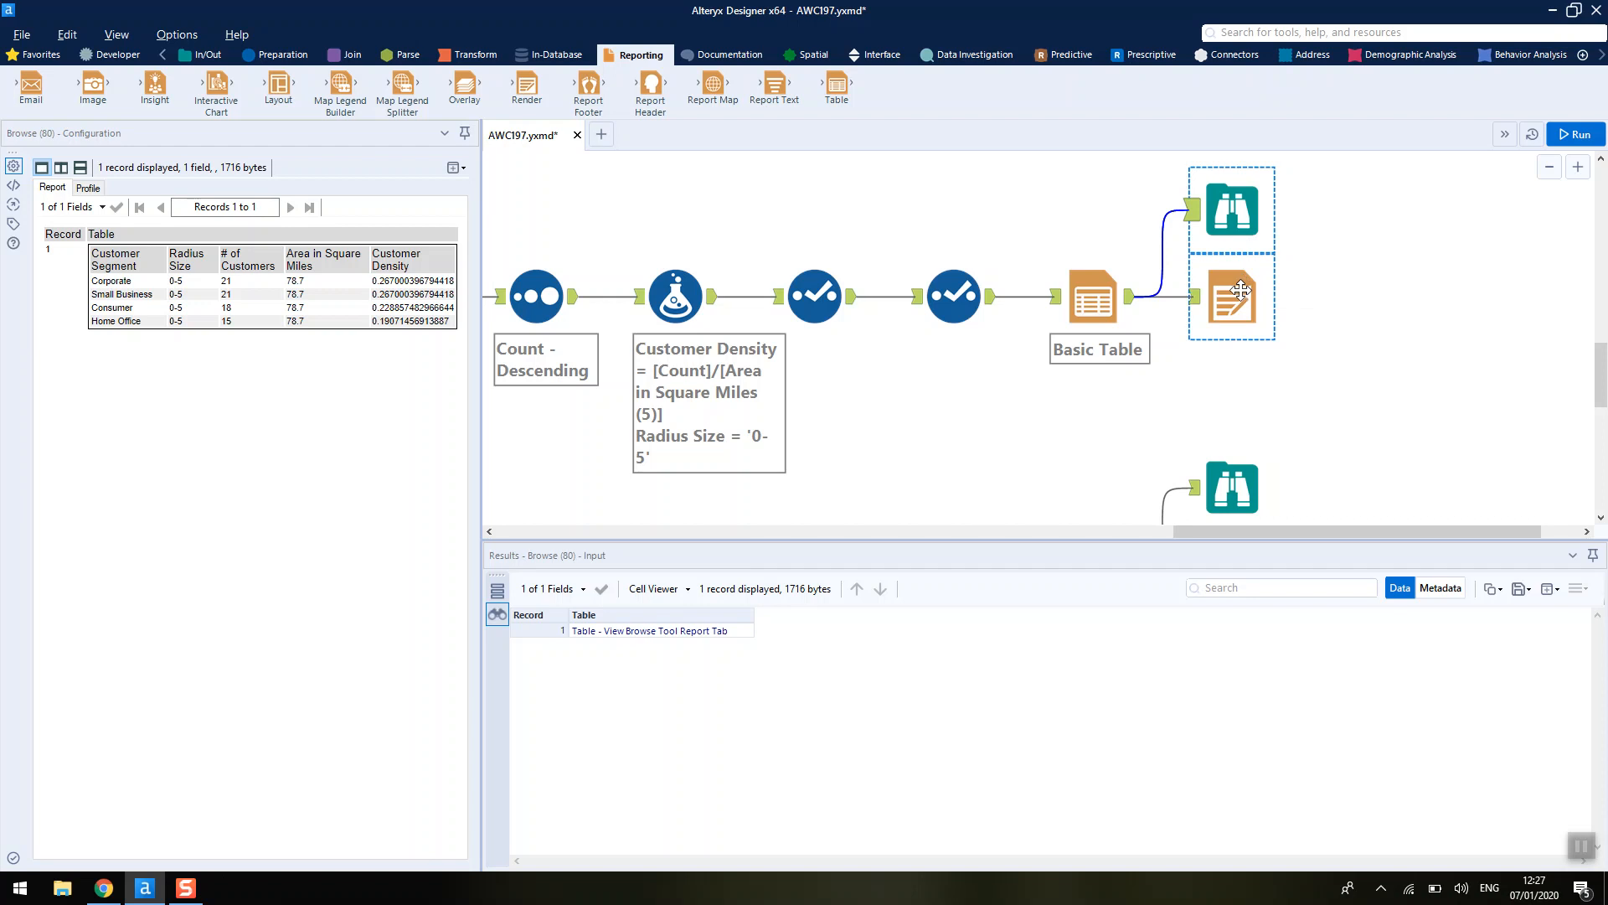
click(1241, 291)
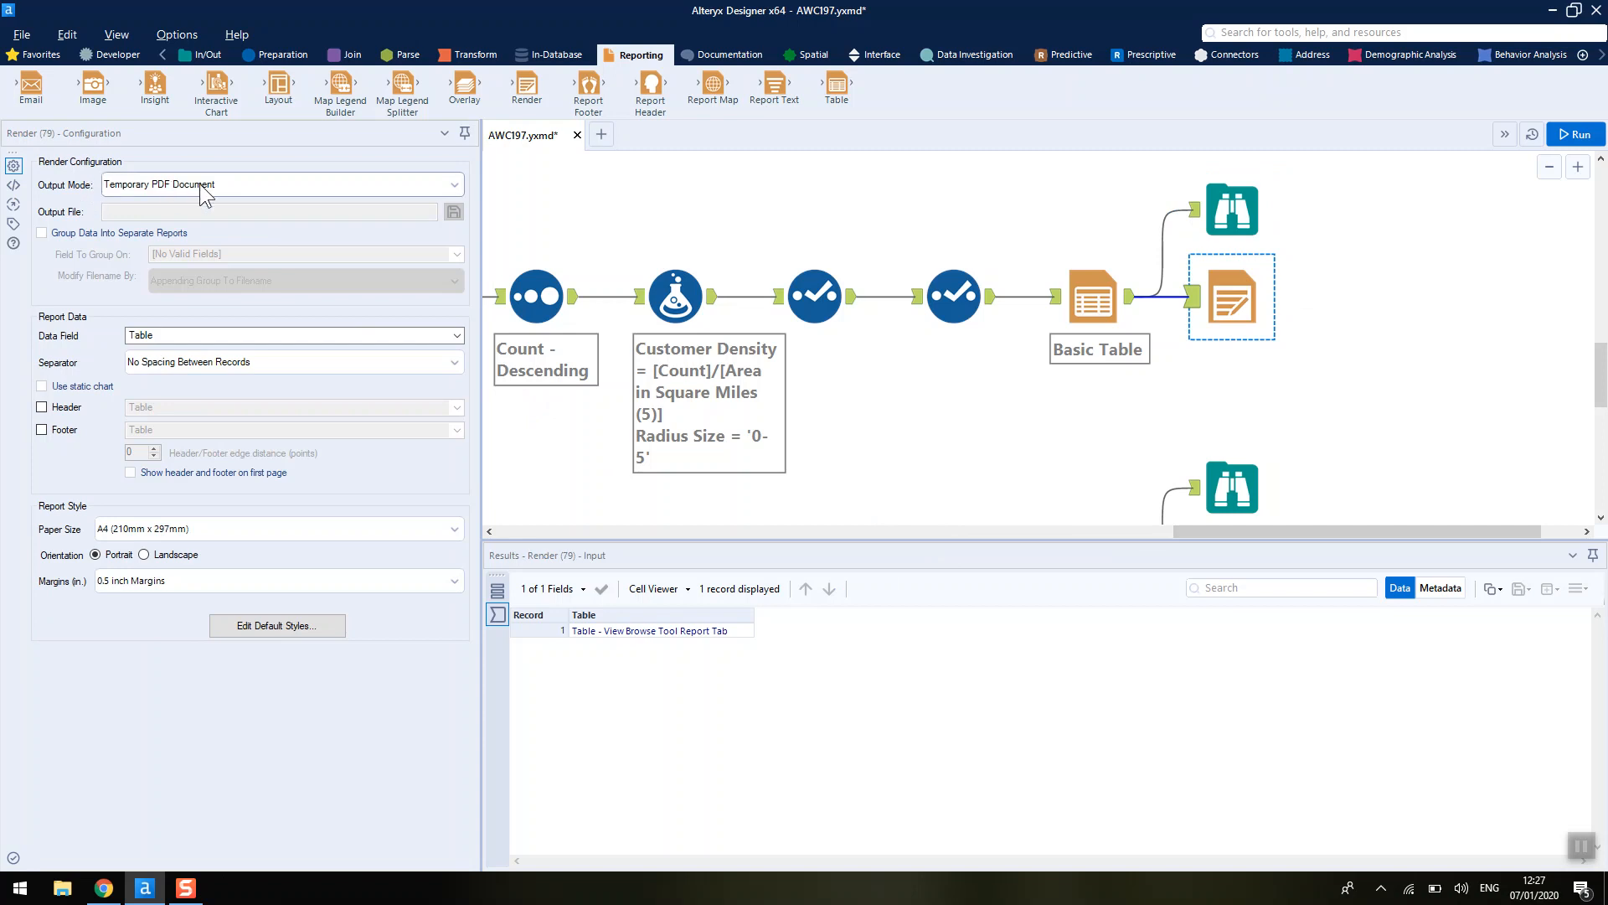
click(210, 338)
click(209, 339)
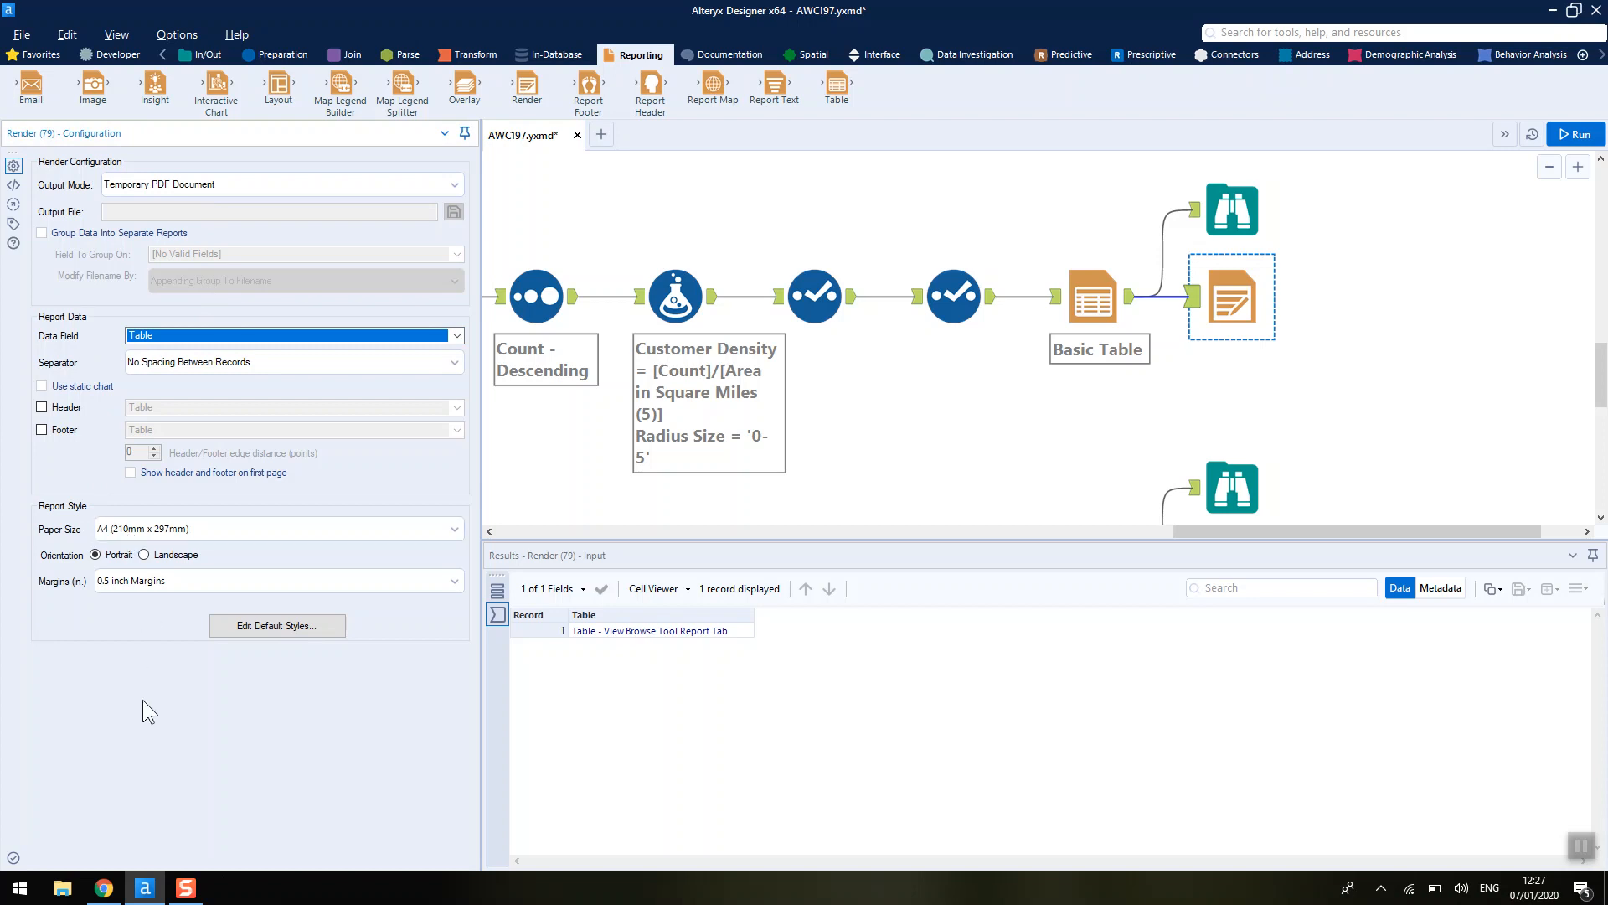
- Run the workflow and open the rendered temporary PDF report from the Render tool's result message
click(1577, 135)
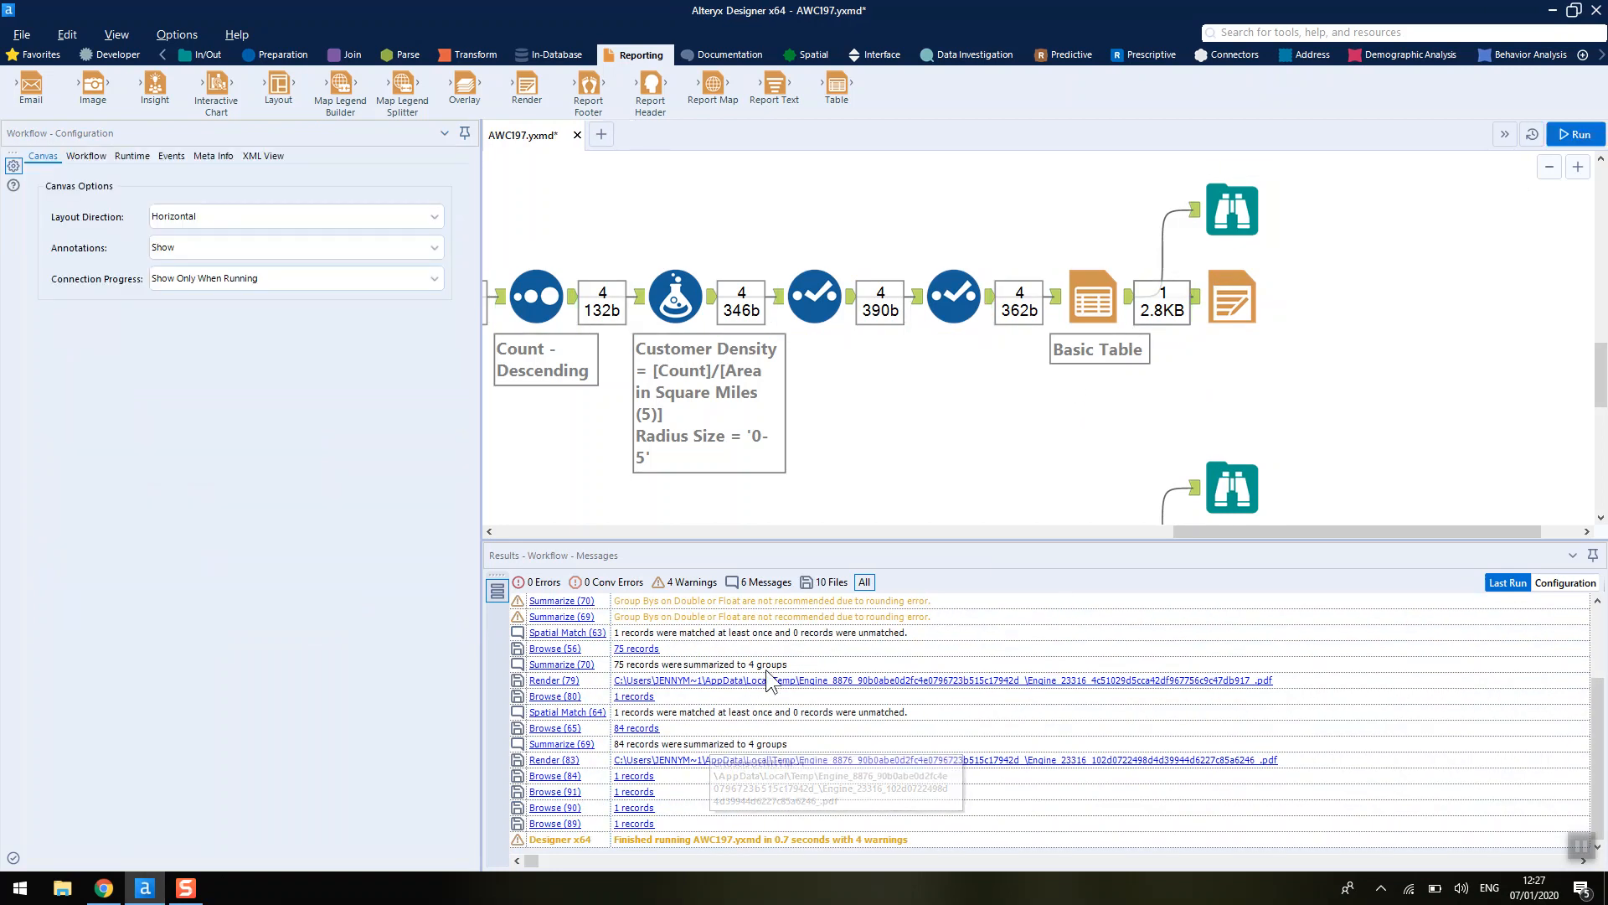
click(716, 687)
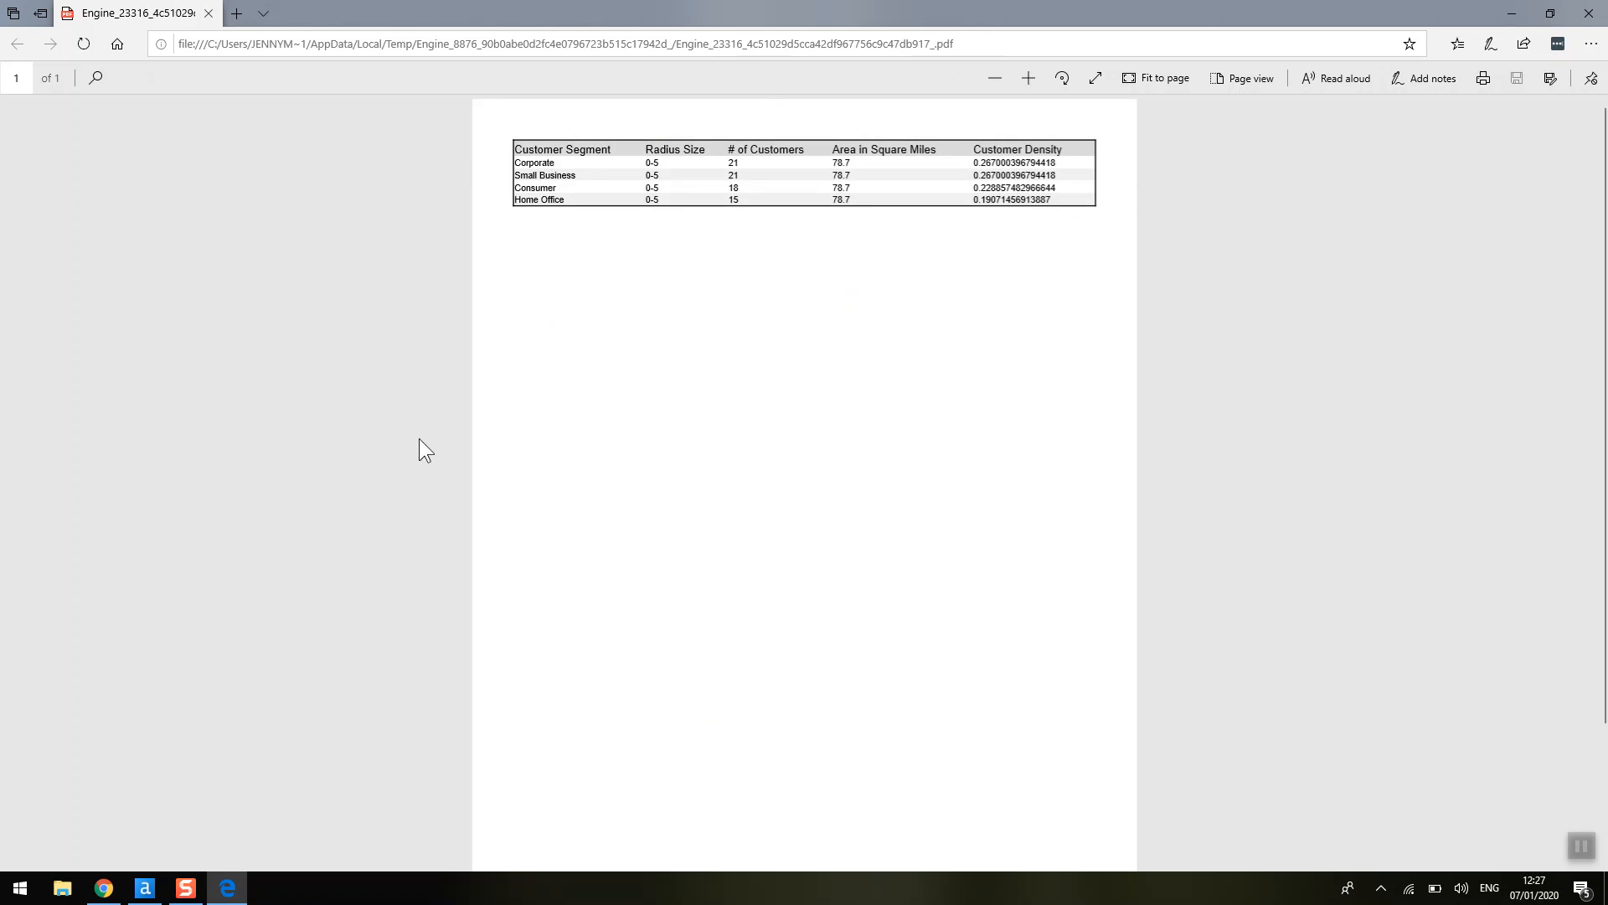
click(172, 898)
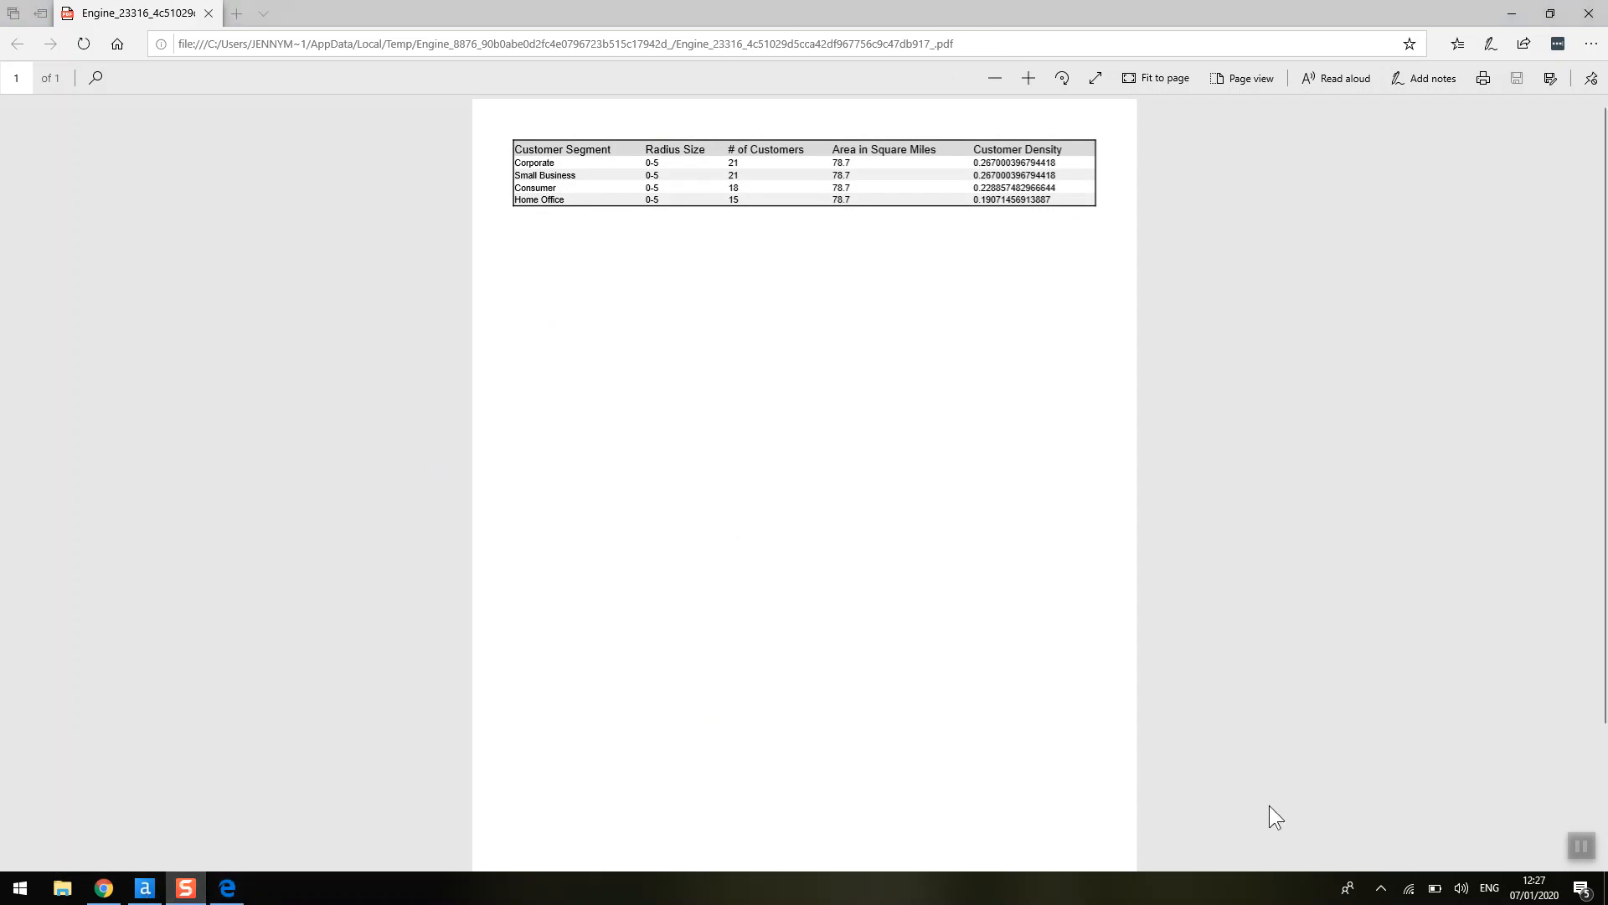